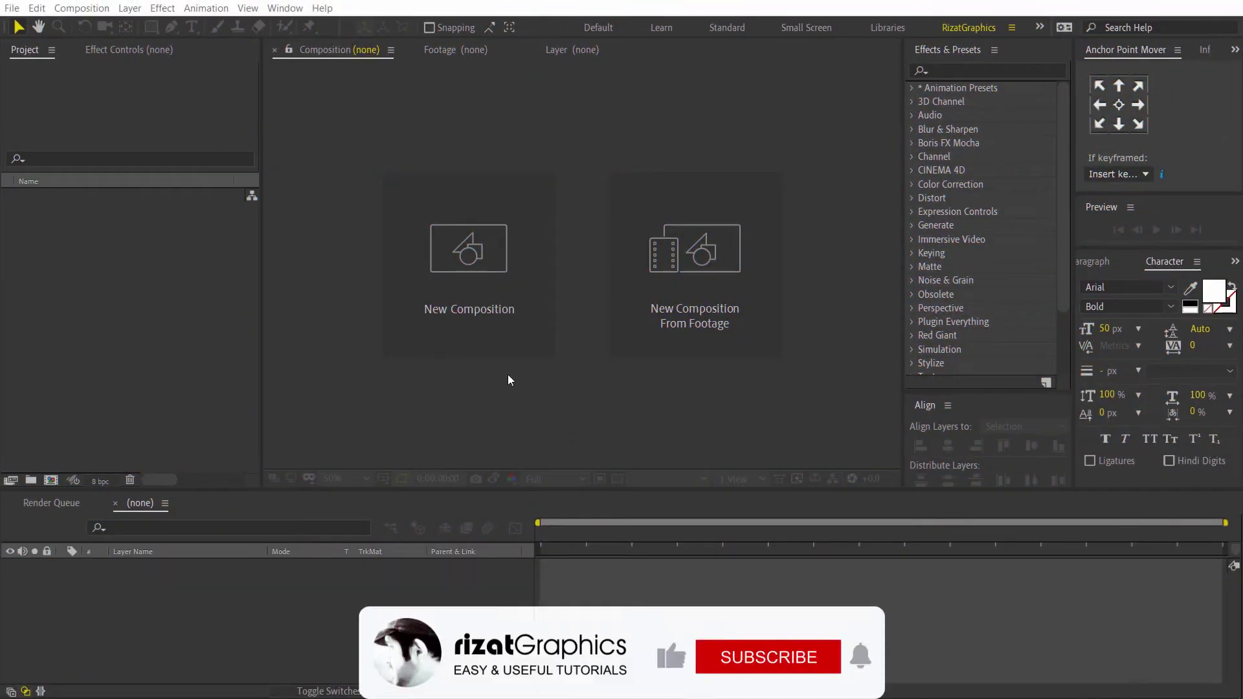
# Make a new composition named 'Highlight Text Effect' at 1920×1080, 30 fps, 0:00:10:00 duration.
pyautogui.click(495, 332)
pyautogui.click(680, 92)
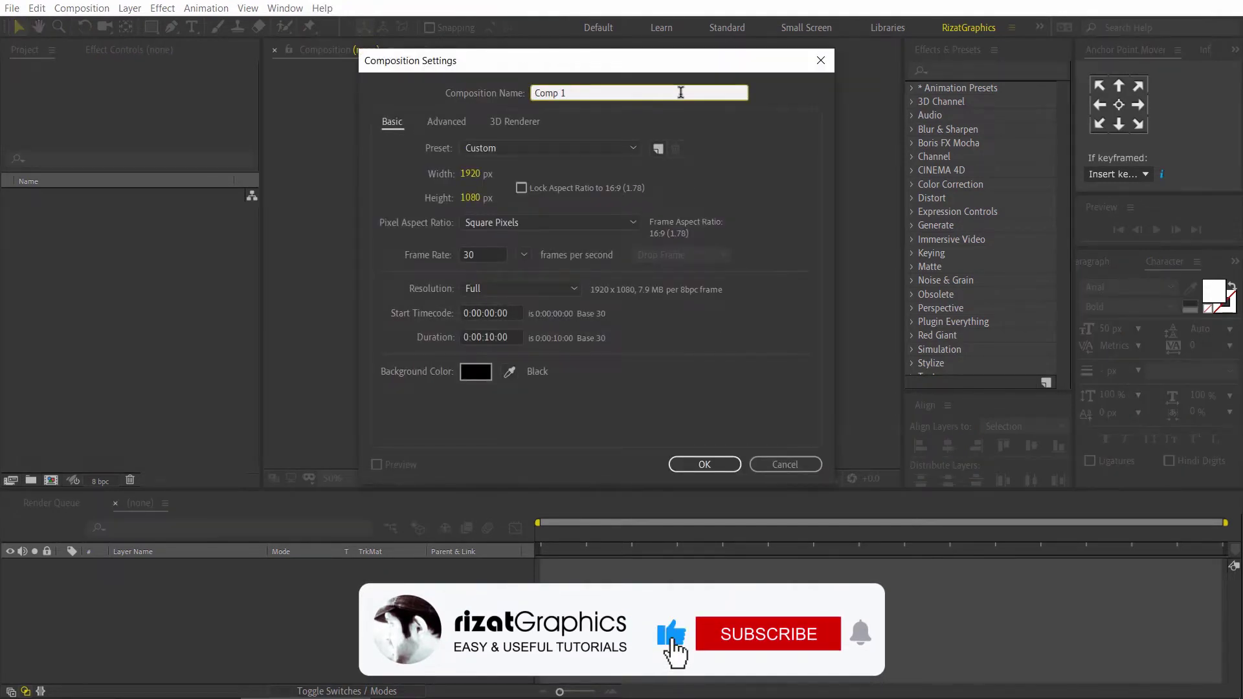
pyautogui.press('BackSpace')
pyautogui.press('BackSpace')
pyautogui.press('BackSpace')
pyautogui.press('BackSpace')
pyautogui.press('BackSpace')
pyautogui.press('BackSpace')
pyautogui.write('Highlight Text Effect')
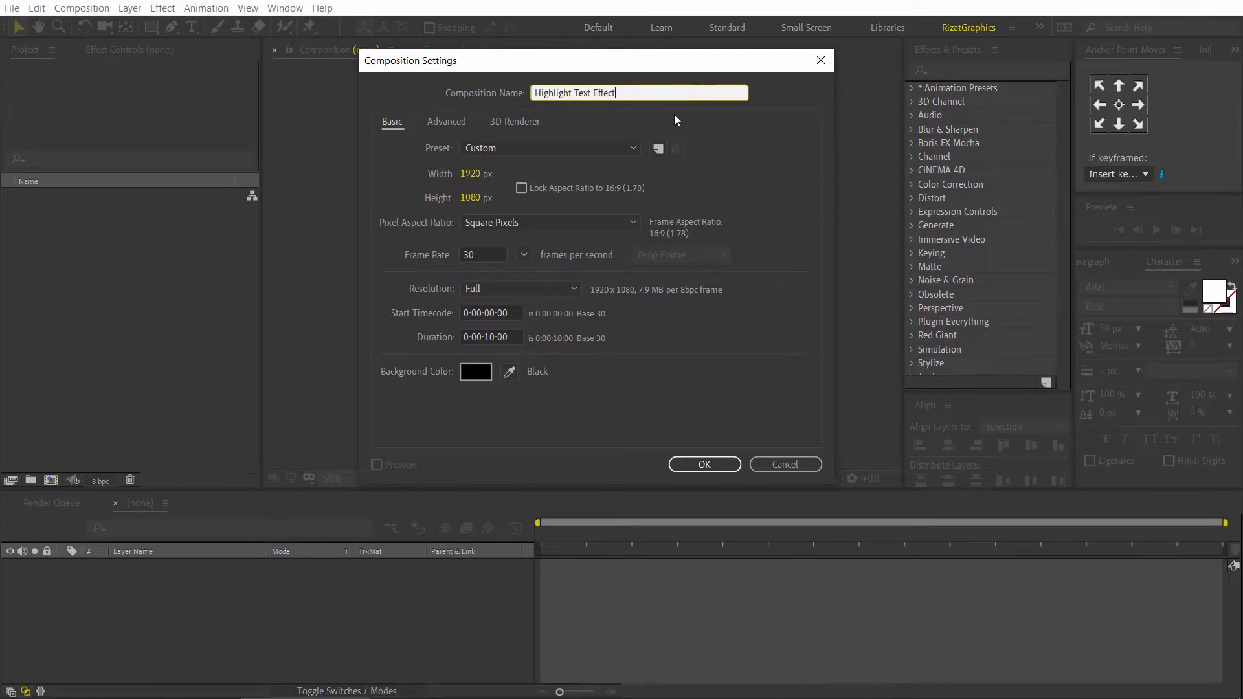
pyautogui.press('Tab')
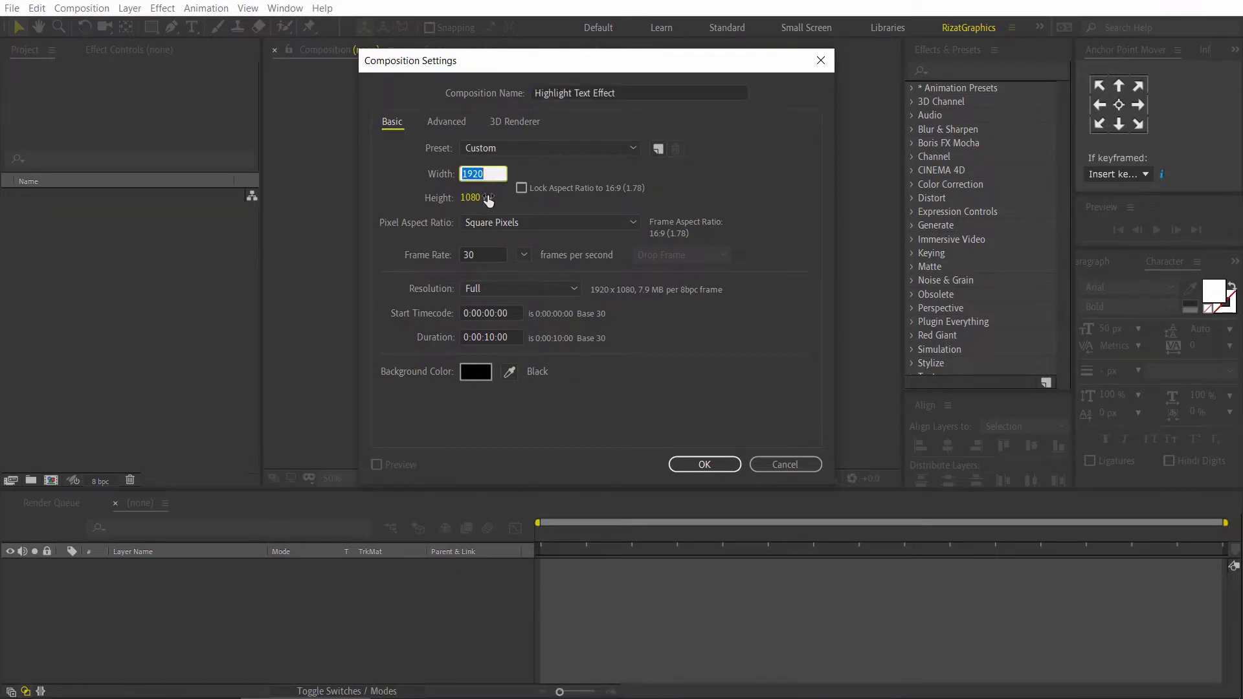
pyautogui.click(486, 197)
pyautogui.click(490, 254)
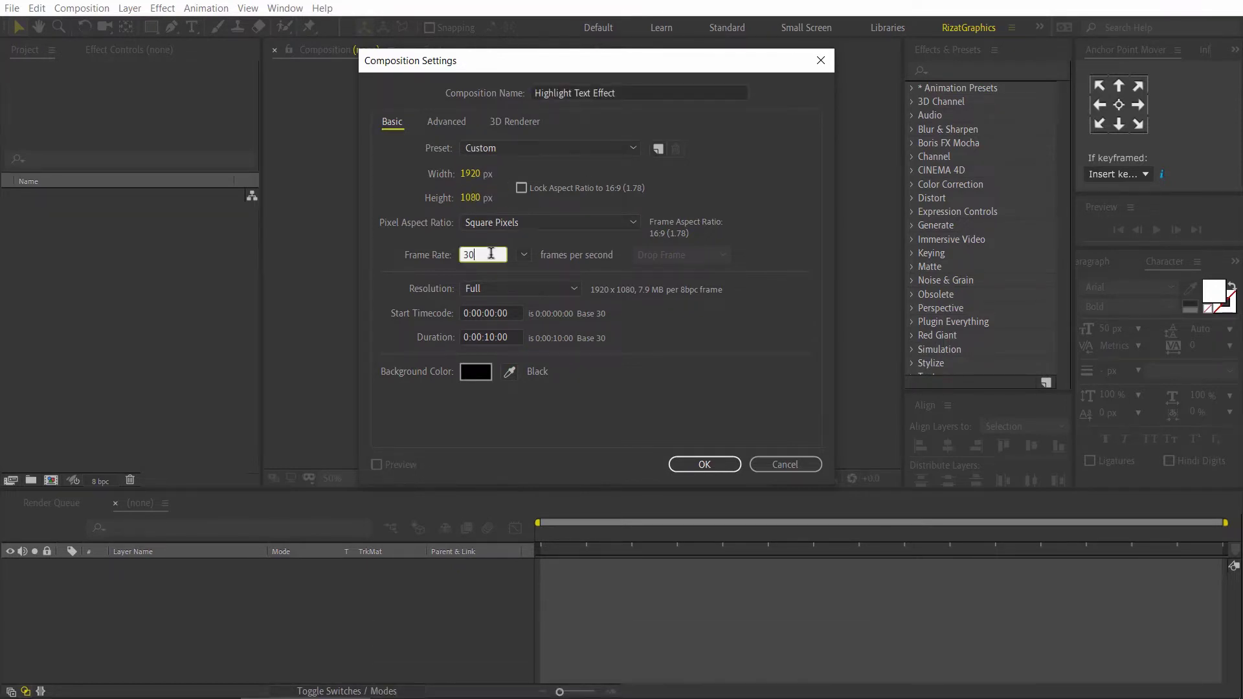
pyautogui.click(511, 335)
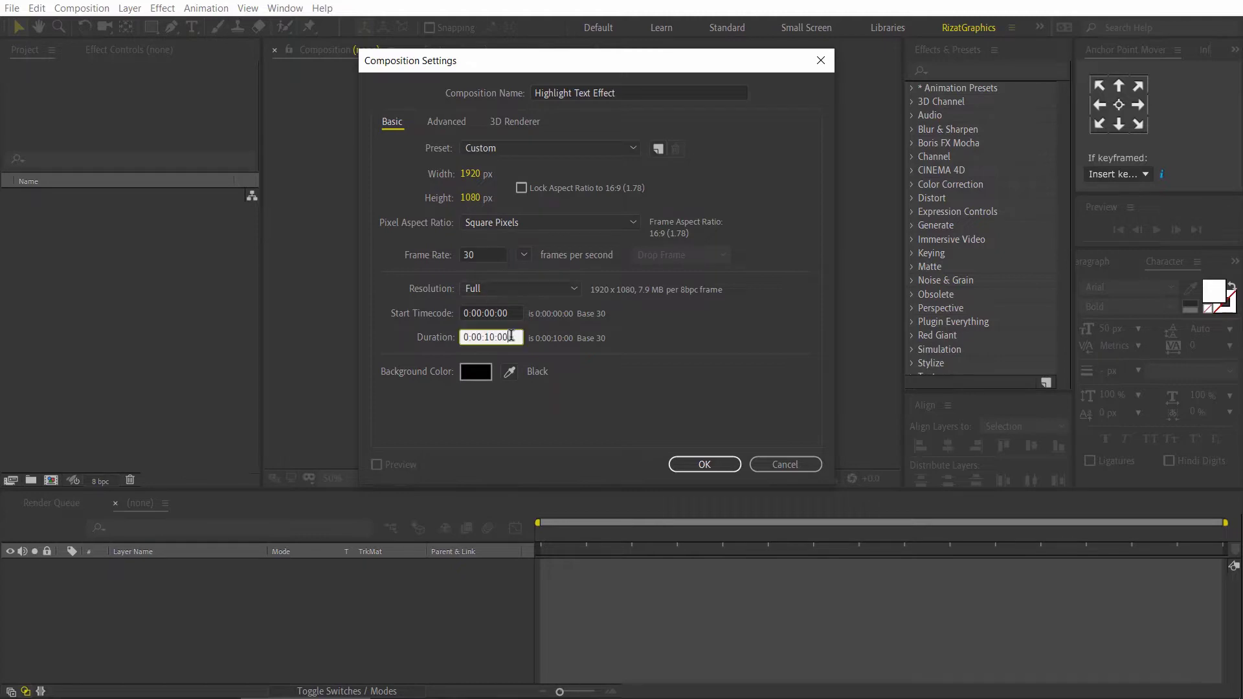
pyautogui.click(700, 466)
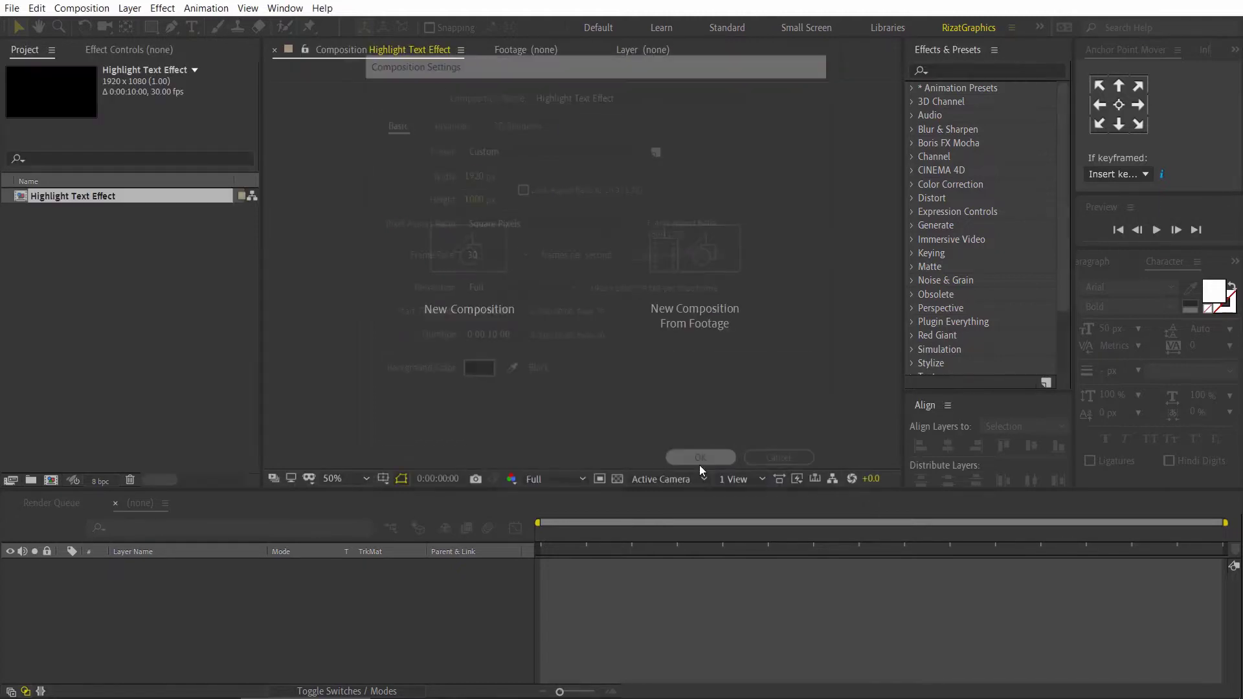
# Import Paper.png from the Highlight Text Effect folder via File > Import > File.
pyautogui.click(11, 8)
pyautogui.moveTo(150, 211)
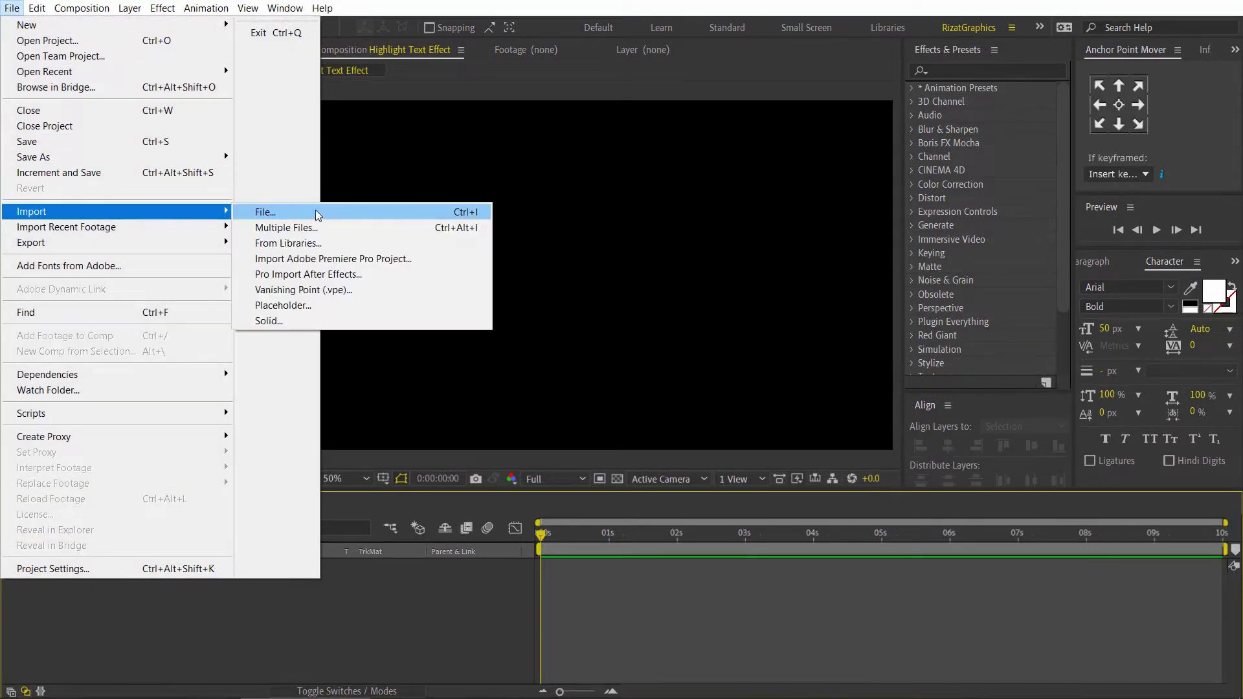
pyautogui.click(318, 212)
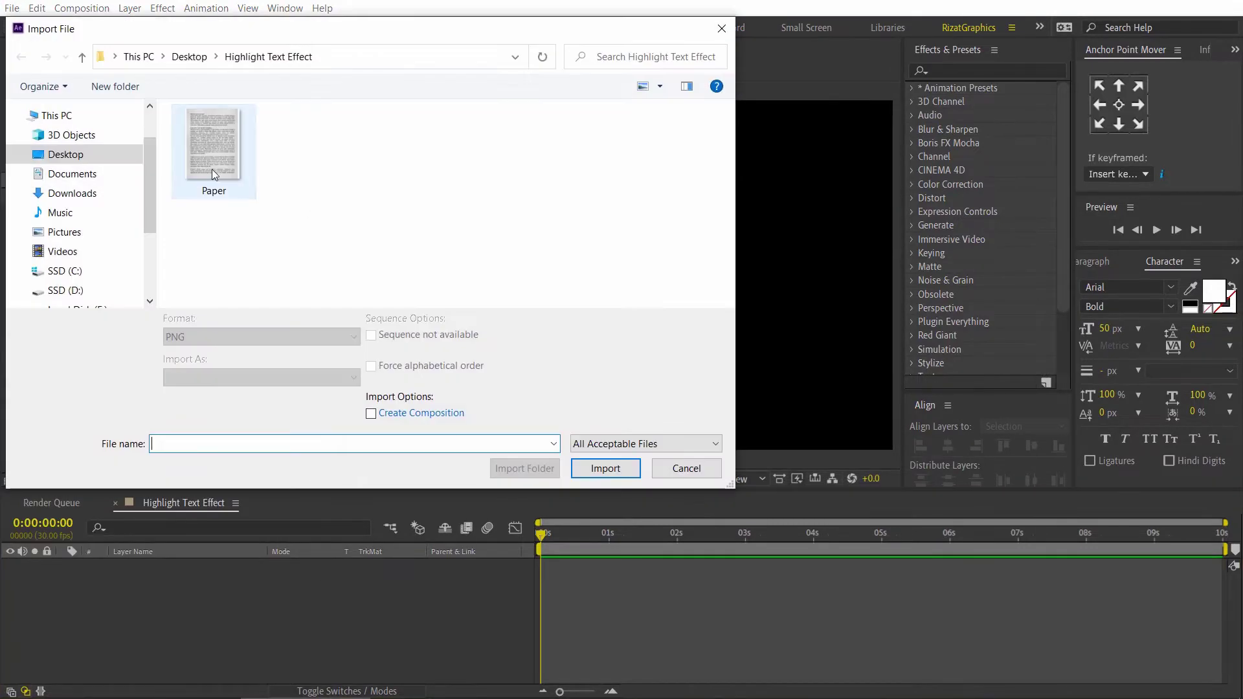
pyautogui.click(211, 169)
pyautogui.click(578, 455)
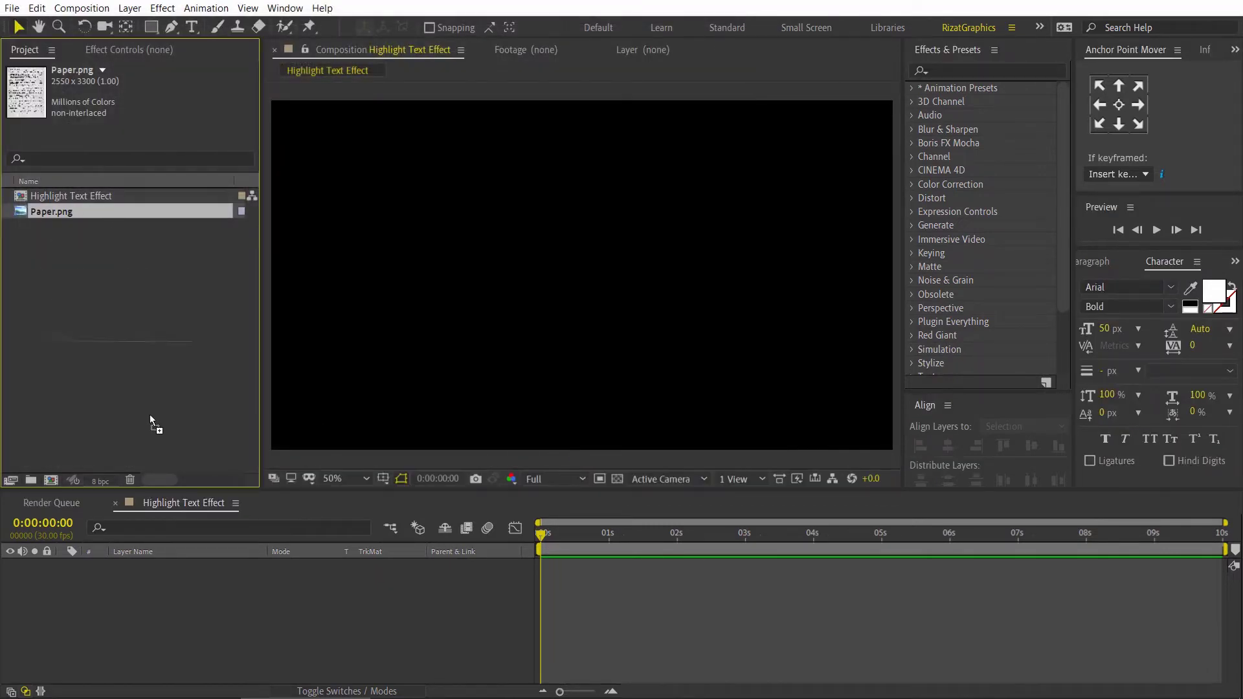
# Add Paper.png to the composition as a layer and scale it to 85%.
pyautogui.moveTo(162, 616); pyautogui.dragTo(162, 616)
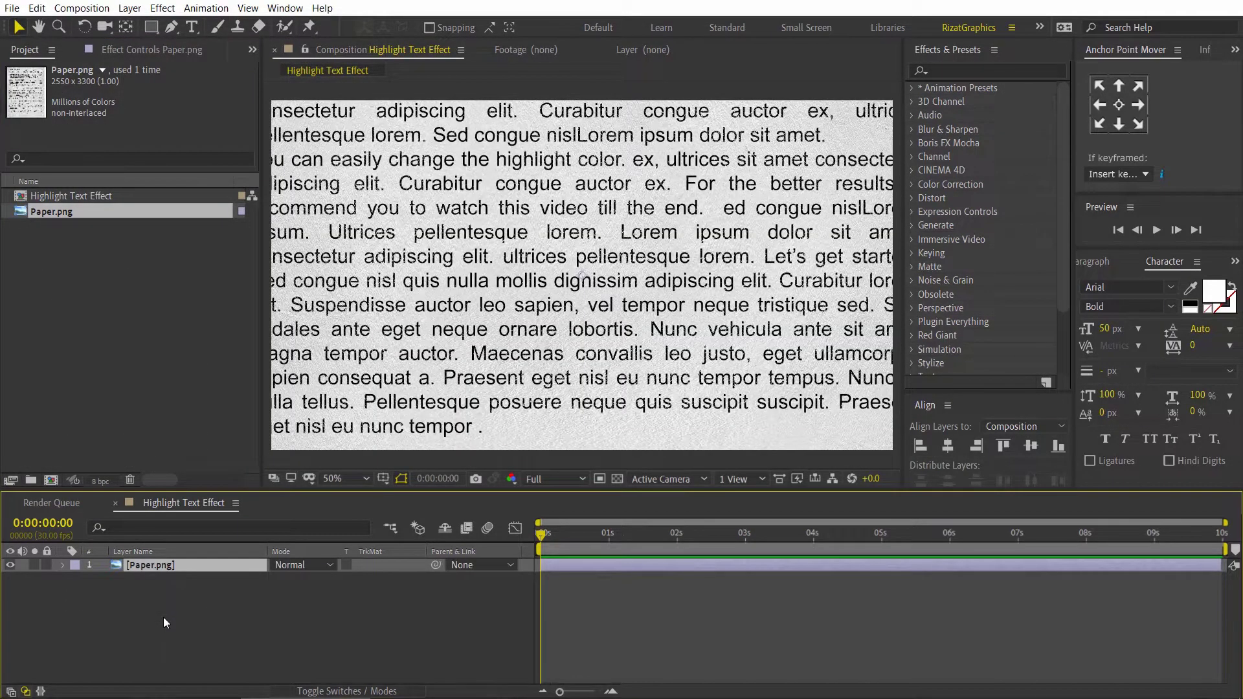
pyautogui.press('s')
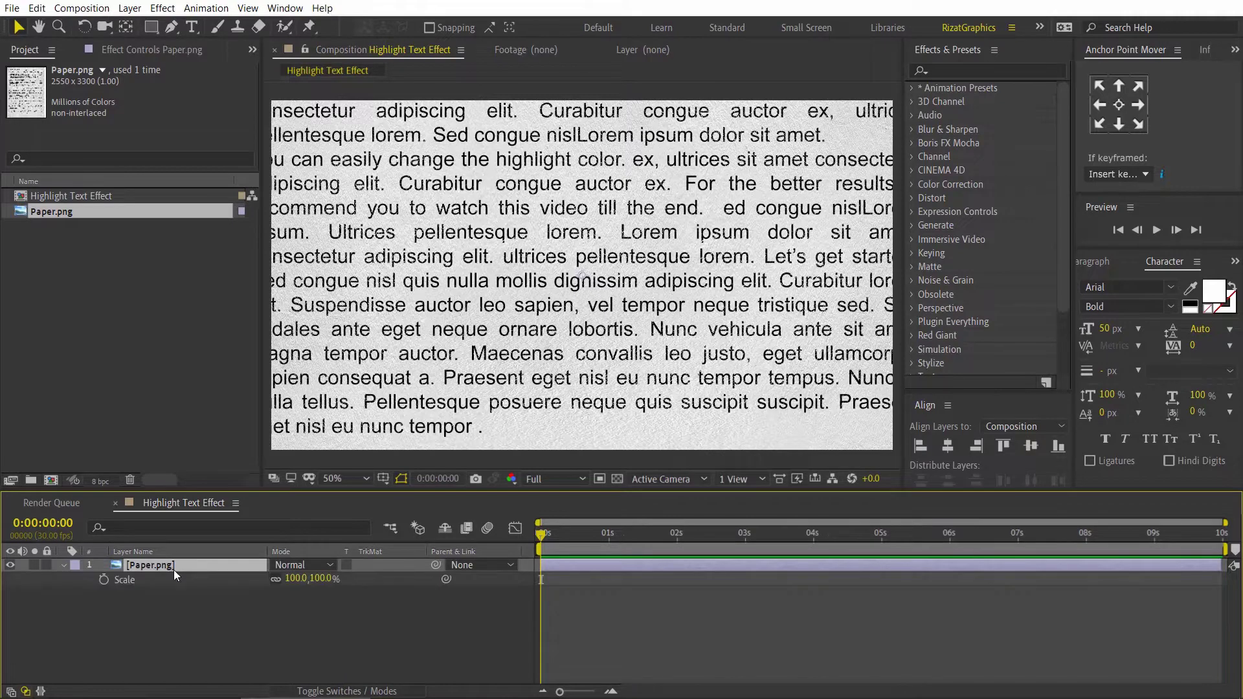
pyautogui.click(297, 578)
pyautogui.write('85')
pyautogui.press('Return')
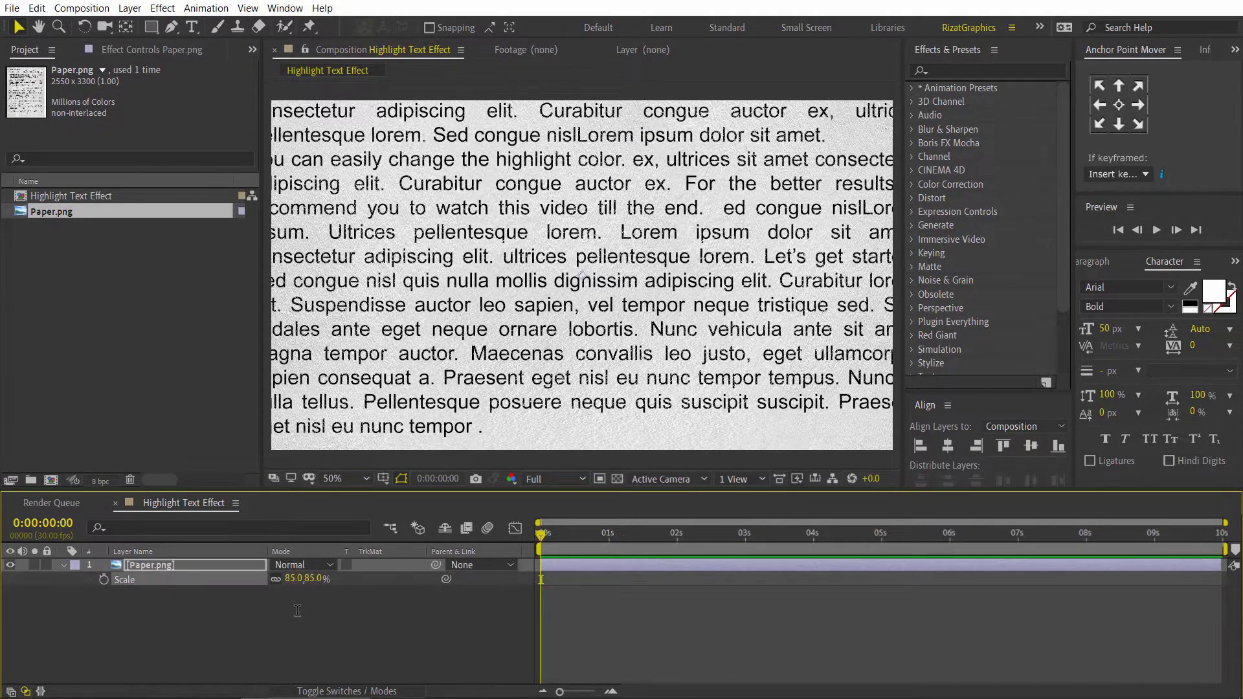
# Lock the Paper layer so it can't be edited accidentally.
pyautogui.scroll(5, 554, 349)
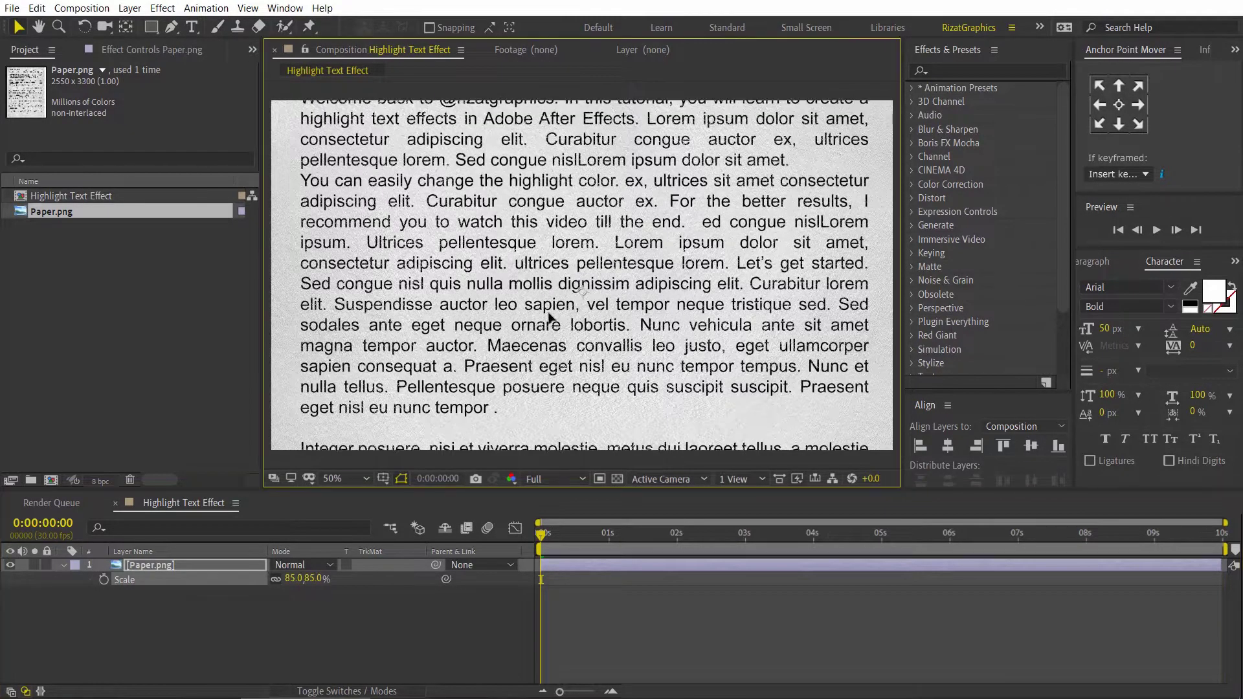
pyautogui.scroll(2, 551, 353)
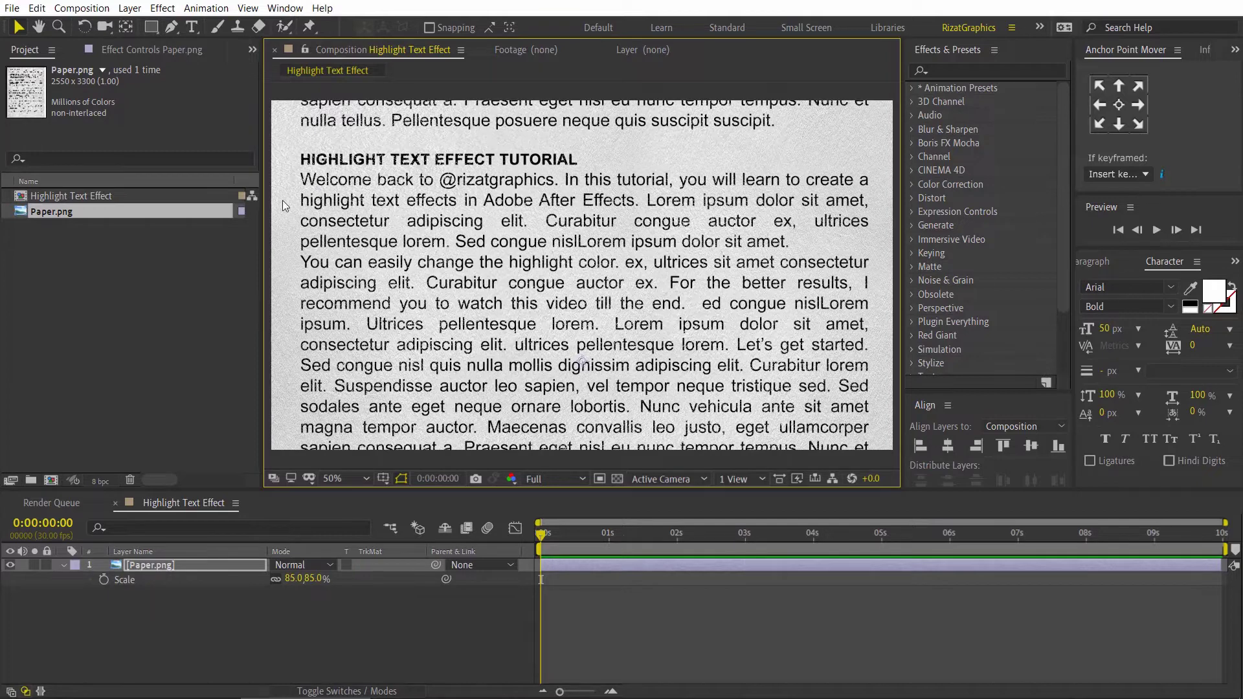
pyautogui.click(46, 565)
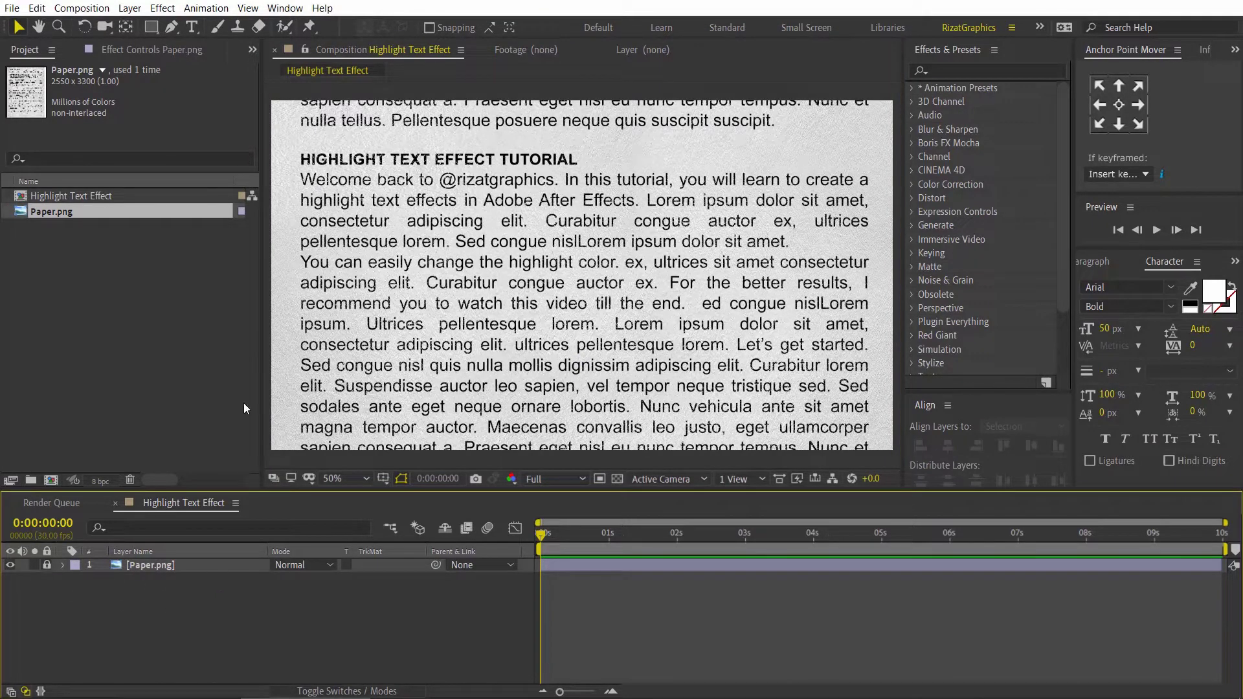
pyautogui.click(167, 29)
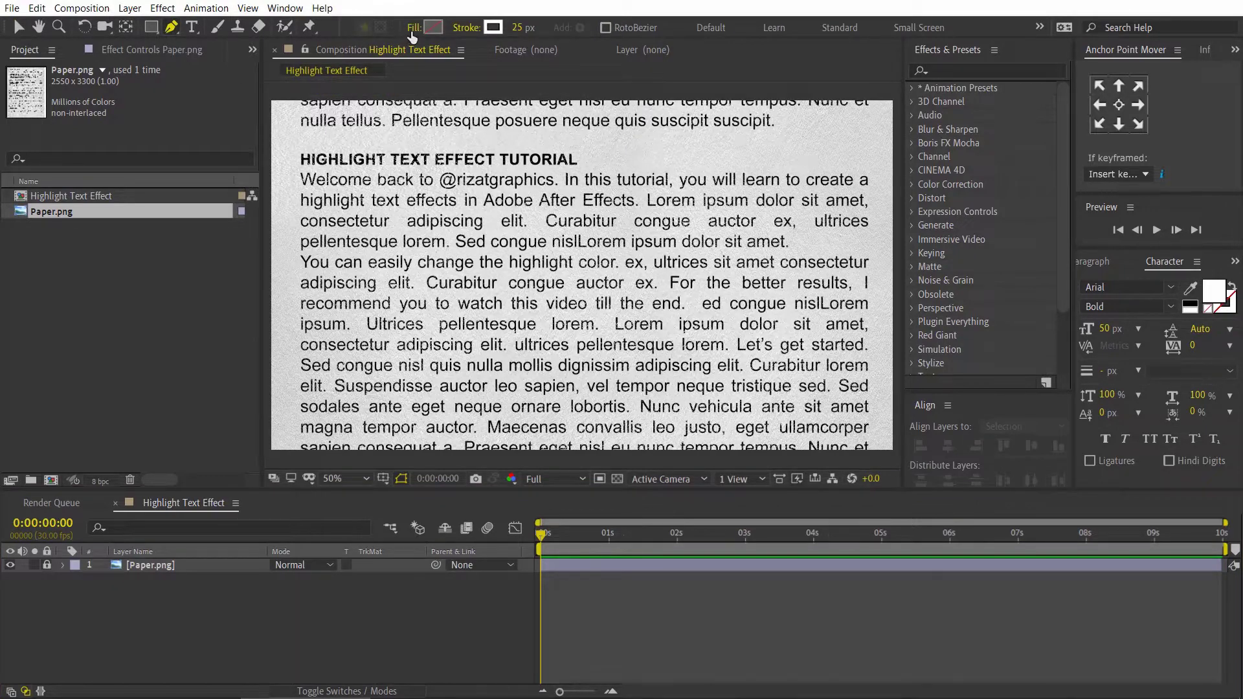
# Set the shape stroke colour to bright yellow FFF100.
pyautogui.click(492, 28)
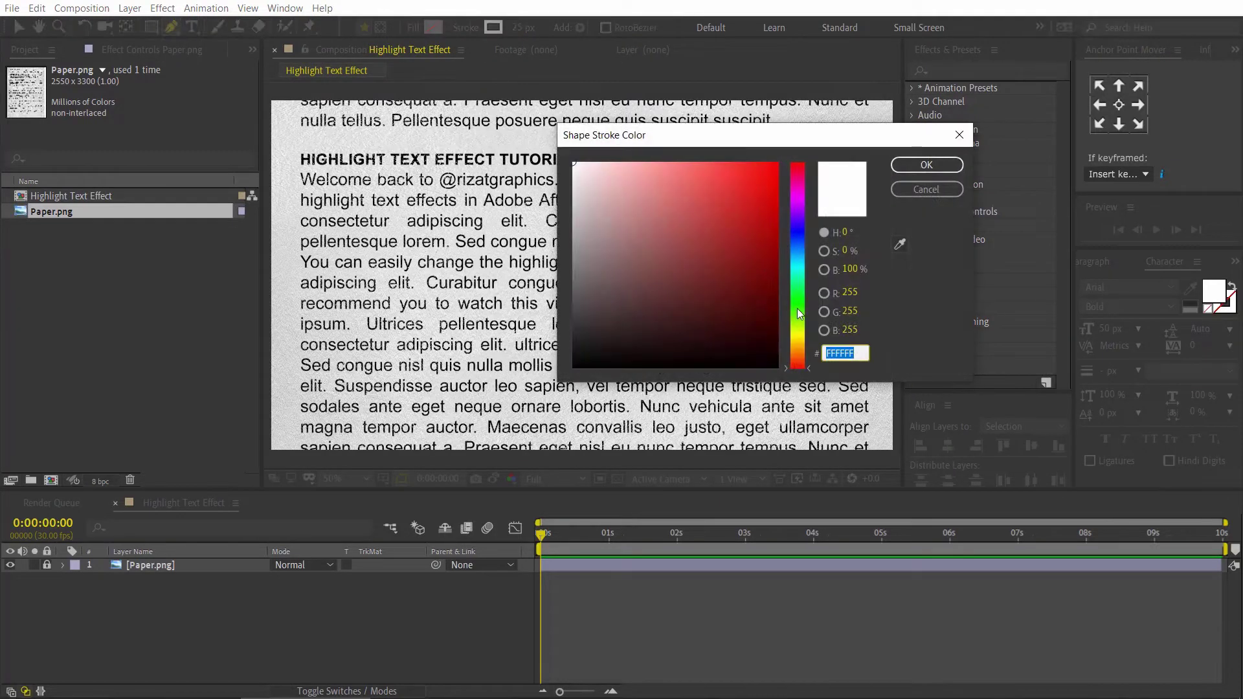
pyautogui.moveTo(805, 364); pyautogui.dragTo(805, 335)
pyautogui.moveTo(761, 247)
pyautogui.mouseDown()
pyautogui.moveTo(758, 200)
pyautogui.moveTo(778, 163)
pyautogui.mouseUp()
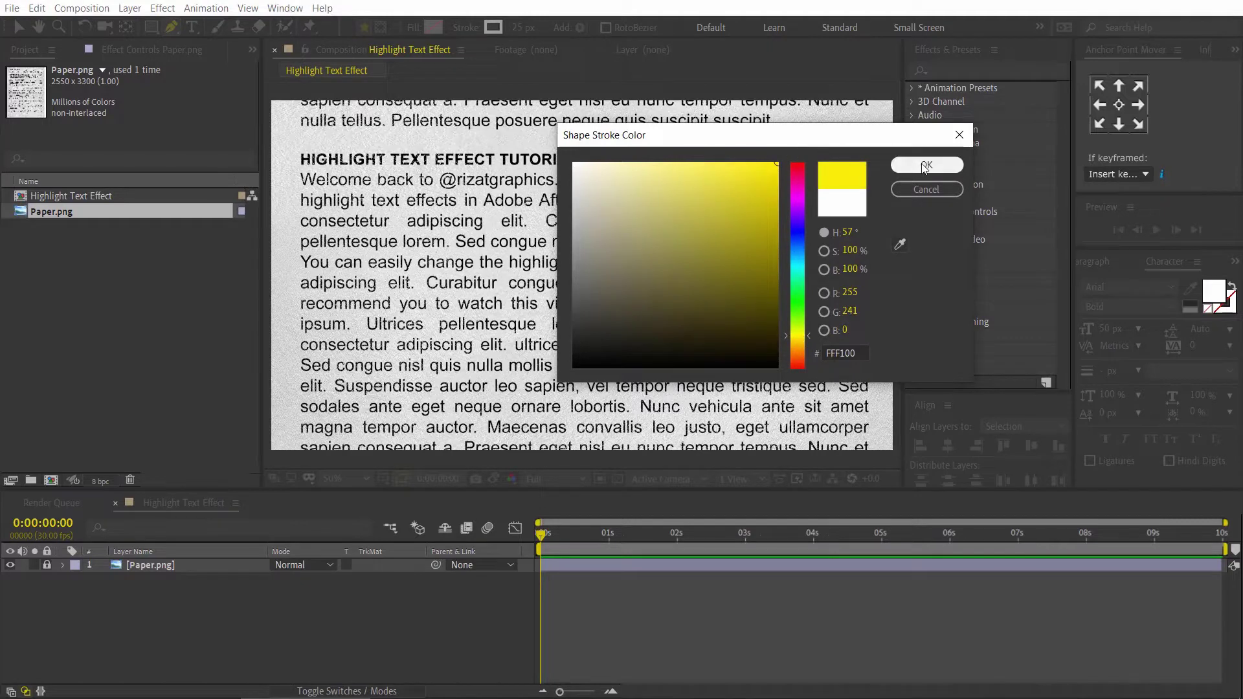
pyautogui.click(925, 167)
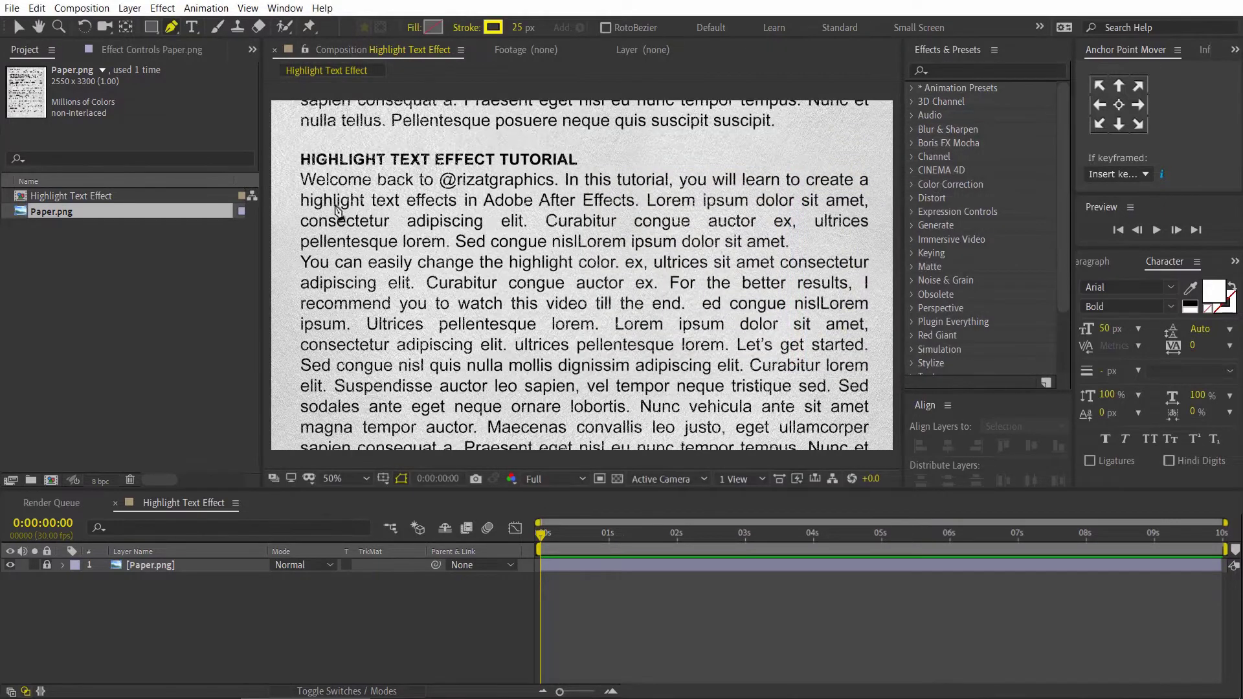
# Draw a two-point yellow stroke across the first body-text line and widen it to 55 px.
pyautogui.click(297, 180)
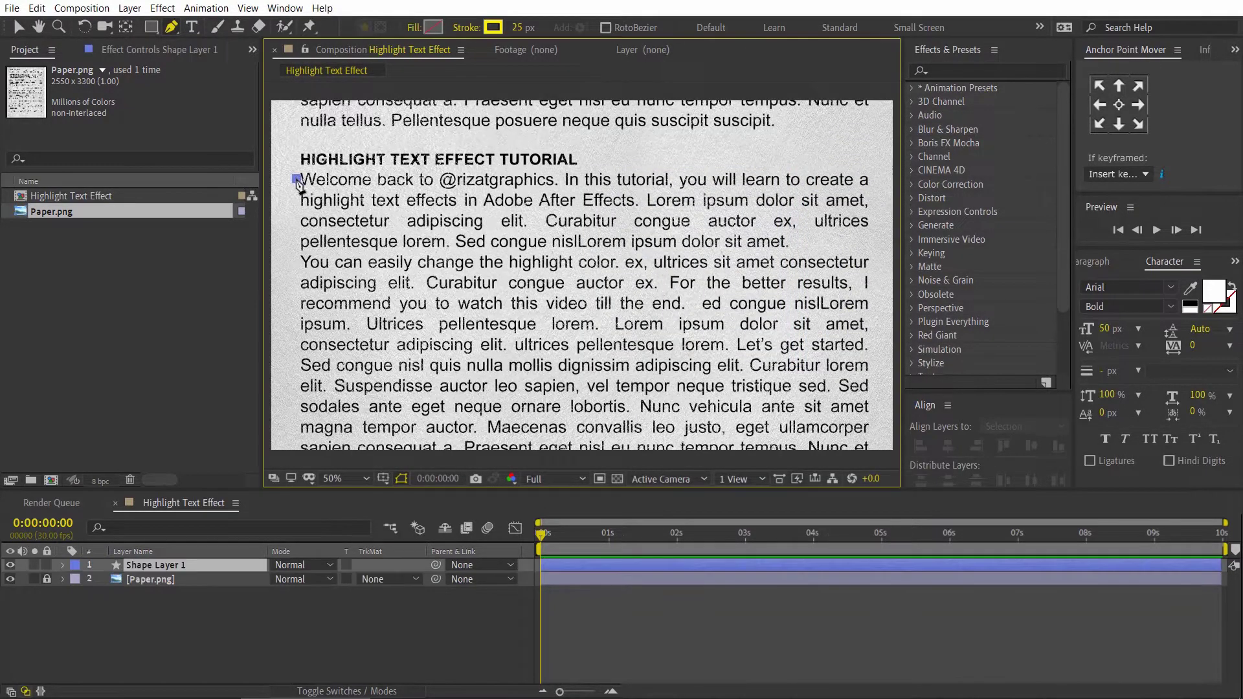
pyautogui.click(873, 179)
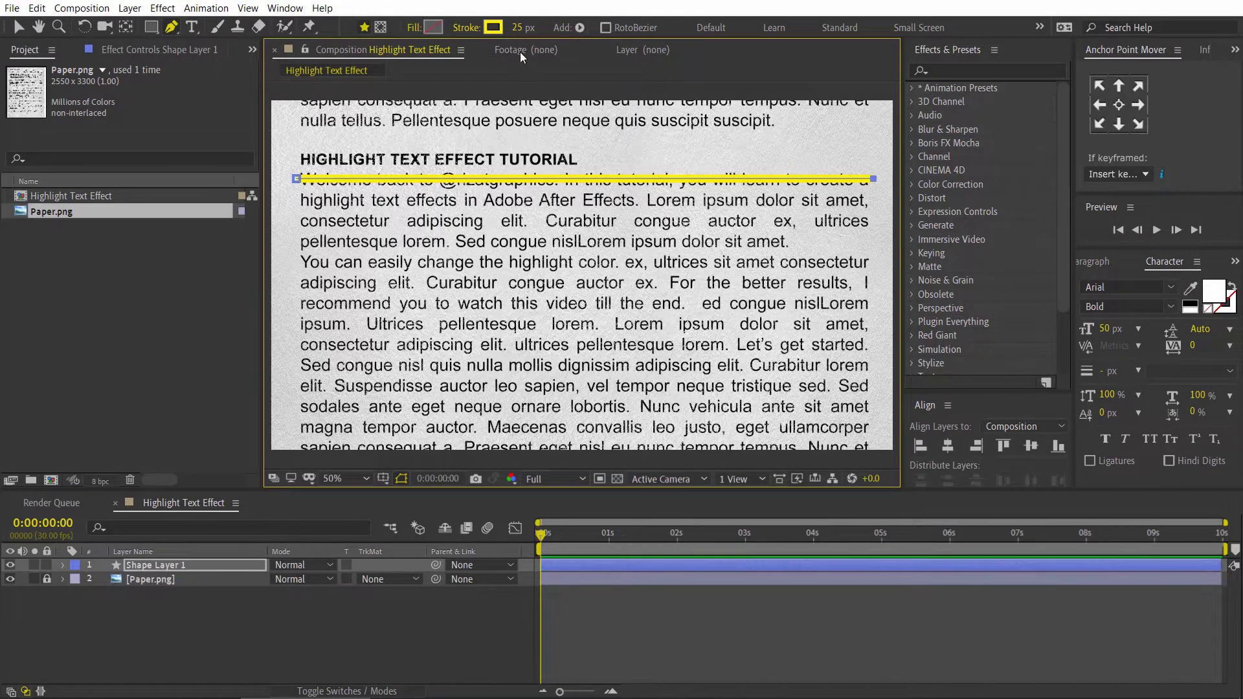
pyautogui.moveTo(517, 29); pyautogui.dragTo(543, 30)
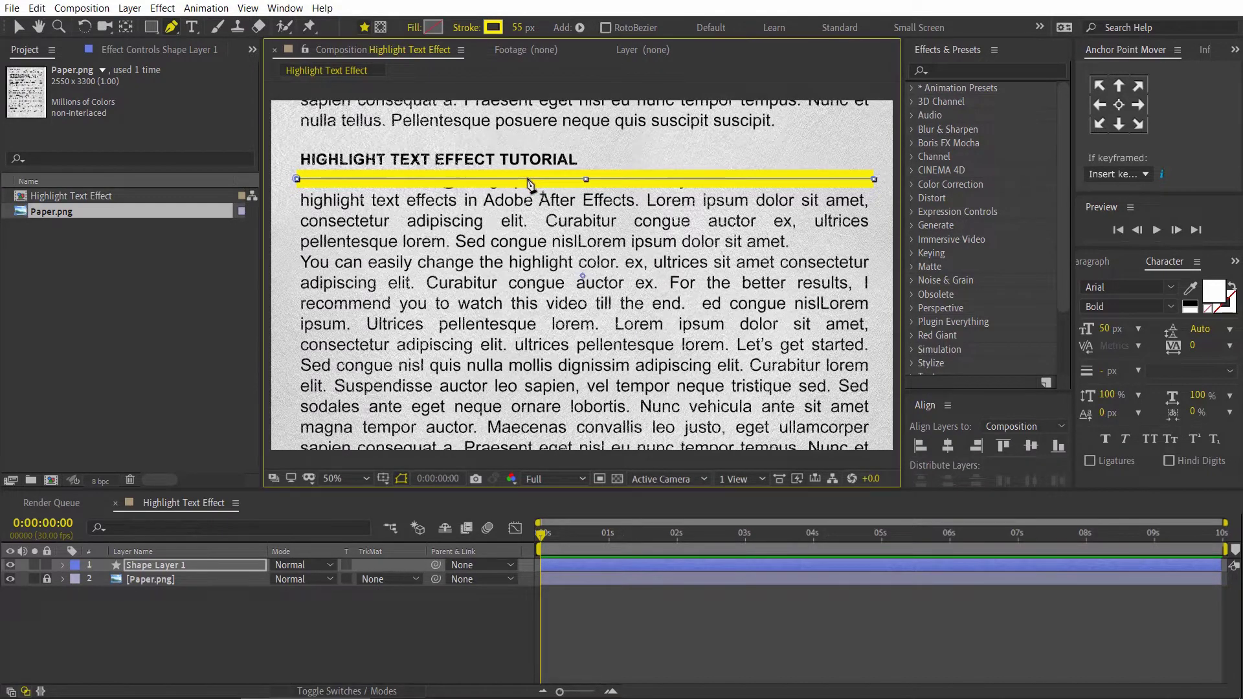
pyautogui.press('v')
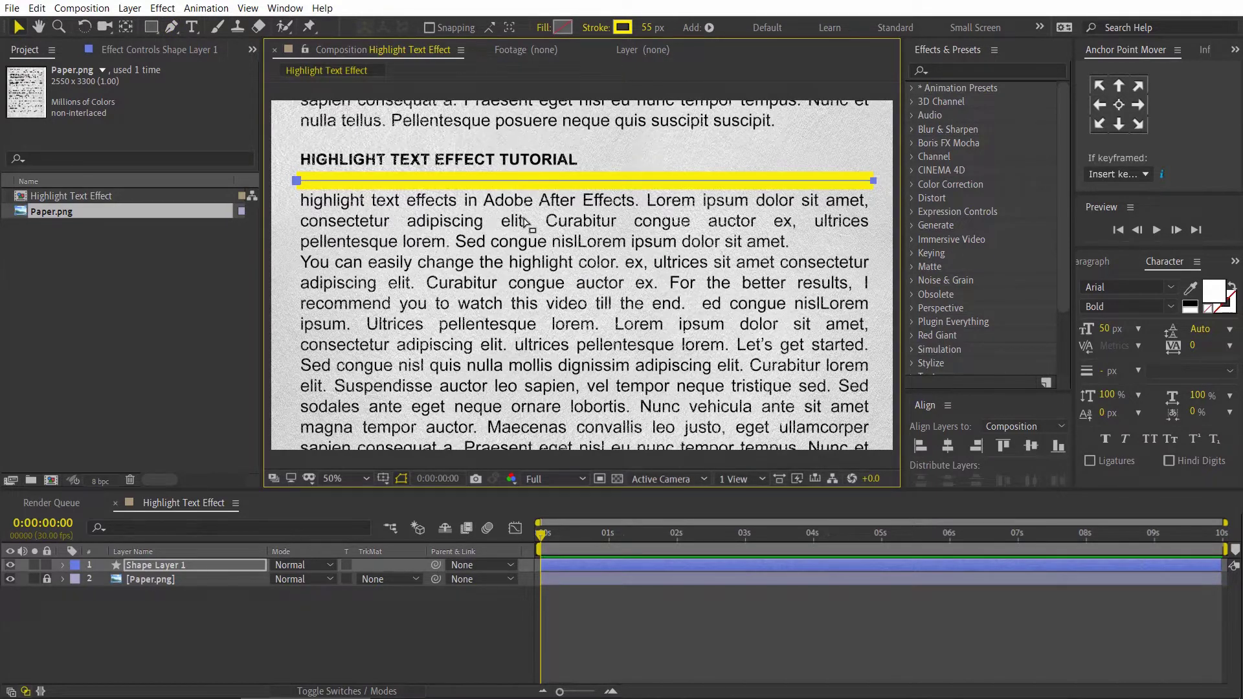
# Rename the shape layer to Shape1.
pyautogui.click(173, 565)
pyautogui.press('Return')
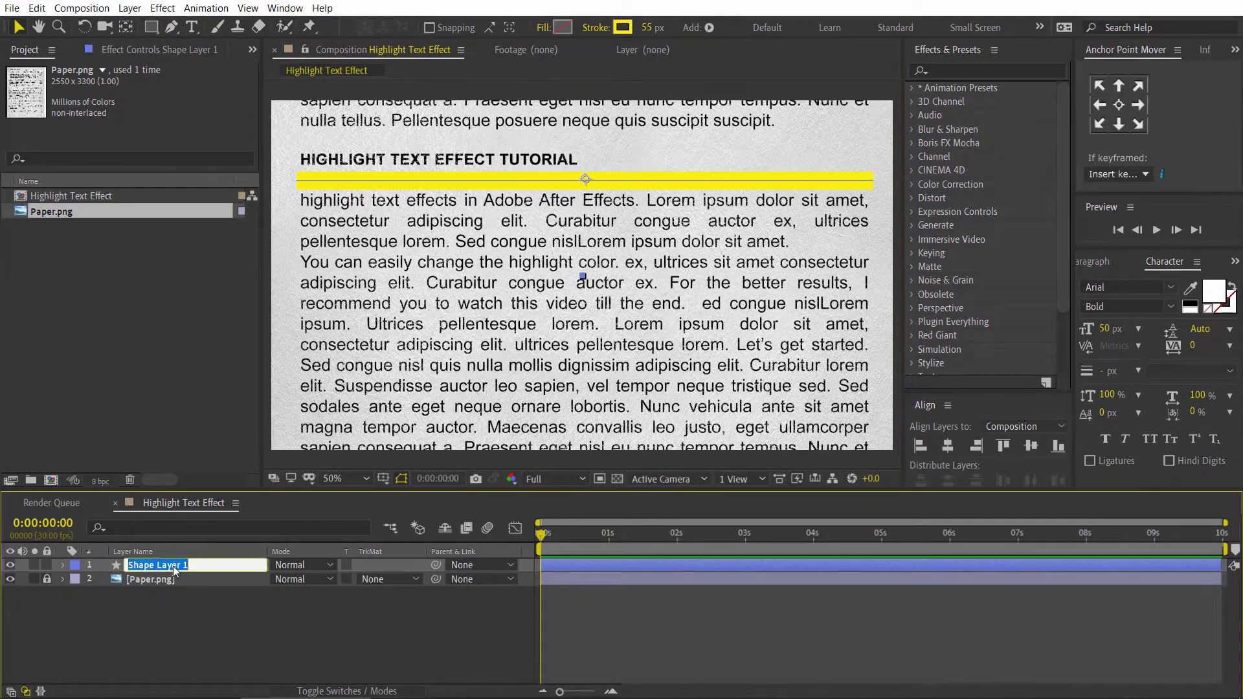
pyautogui.write('Shape1')
pyautogui.press('Return')
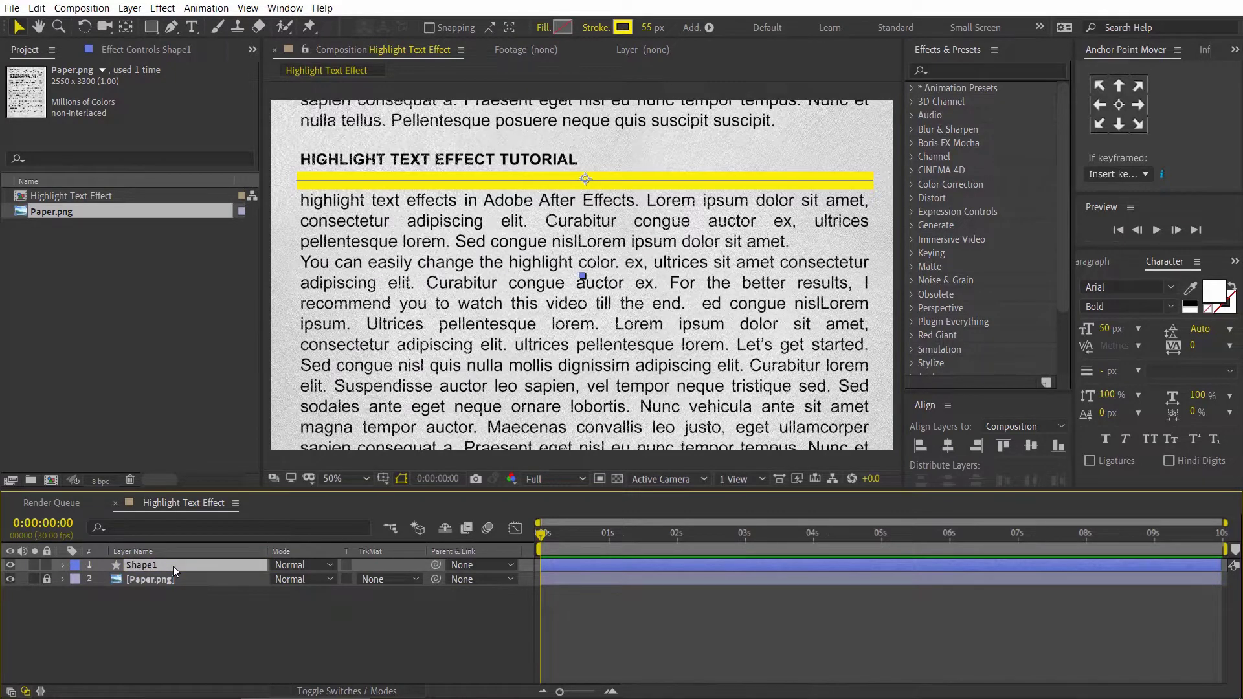
# Add Trim Paths and keyframe End from 0% at 0 s to 100% at 3 s.
pyautogui.click(63, 565)
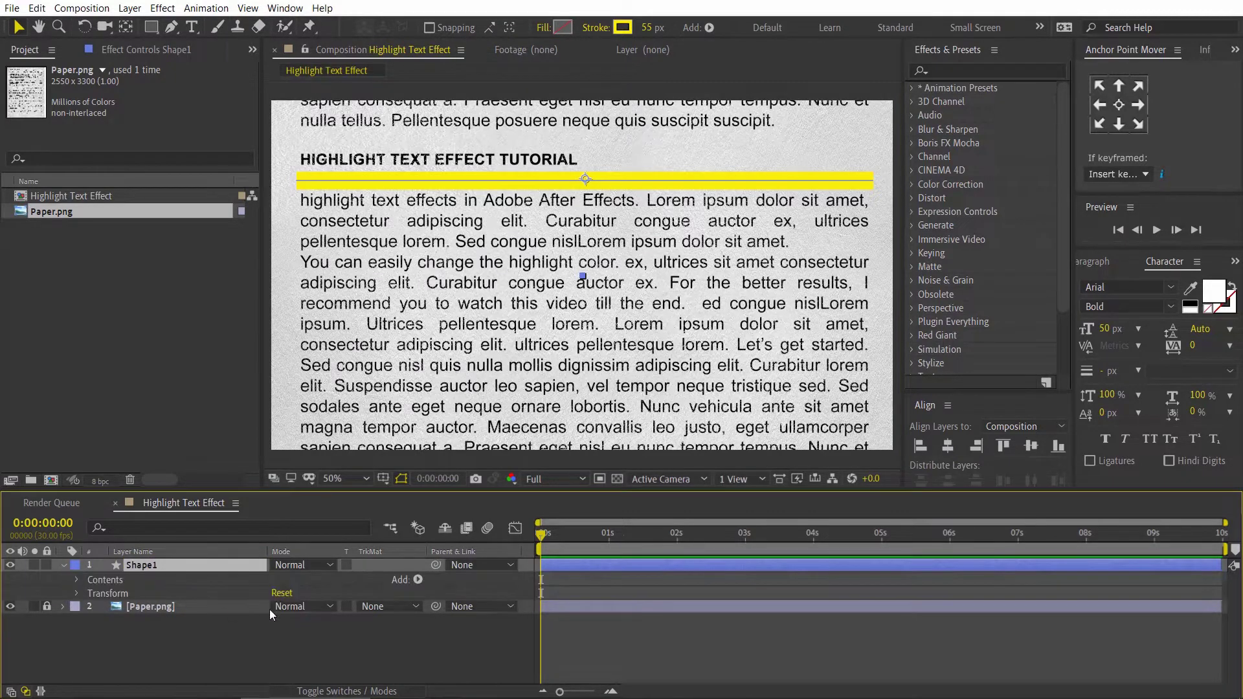
pyautogui.click(418, 579)
pyautogui.click(406, 490)
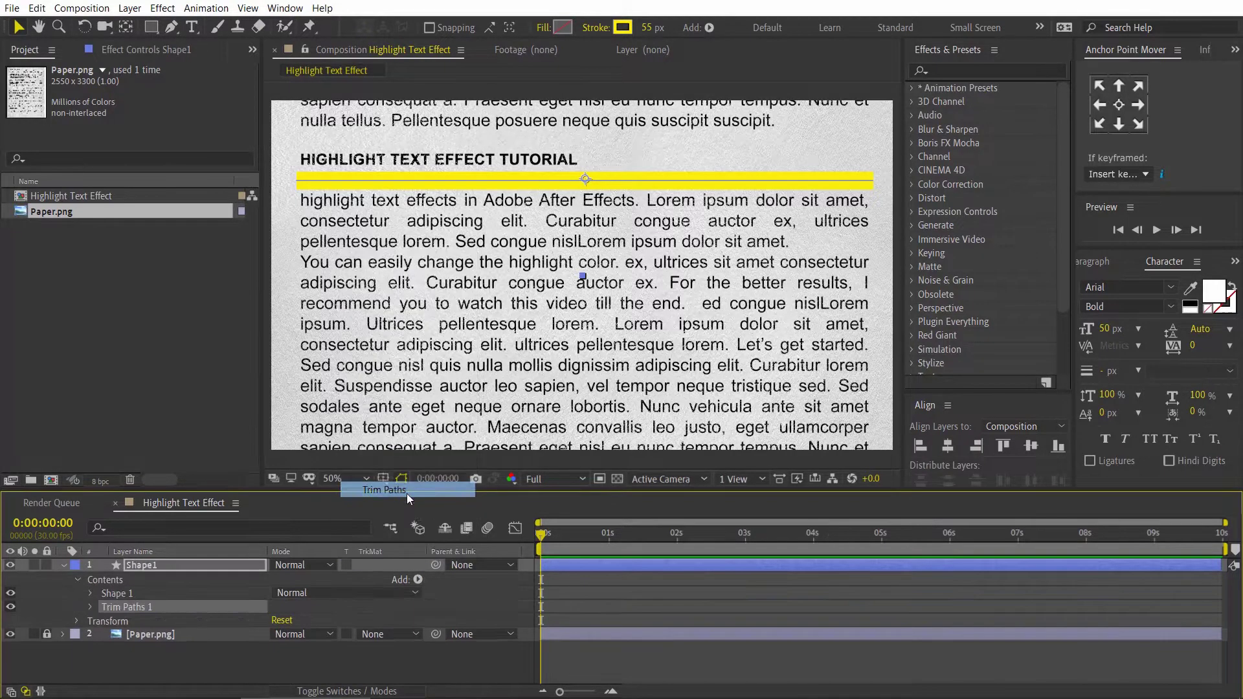
pyautogui.click(91, 607)
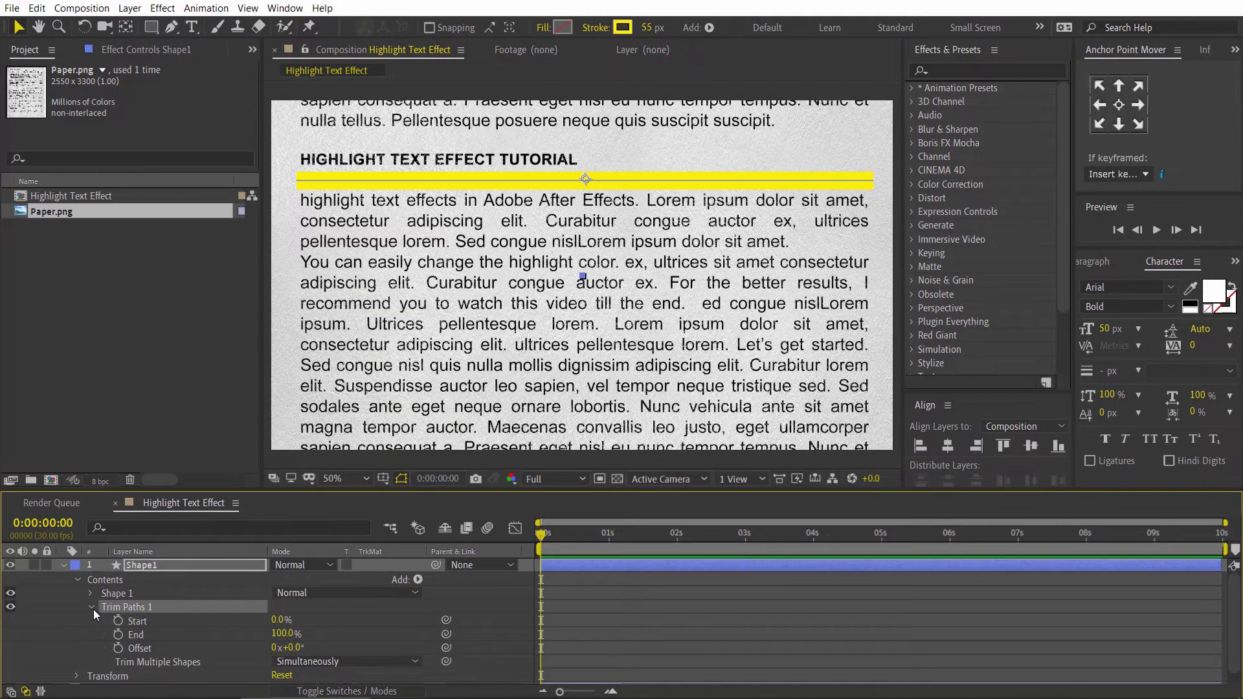
pyautogui.click(118, 635)
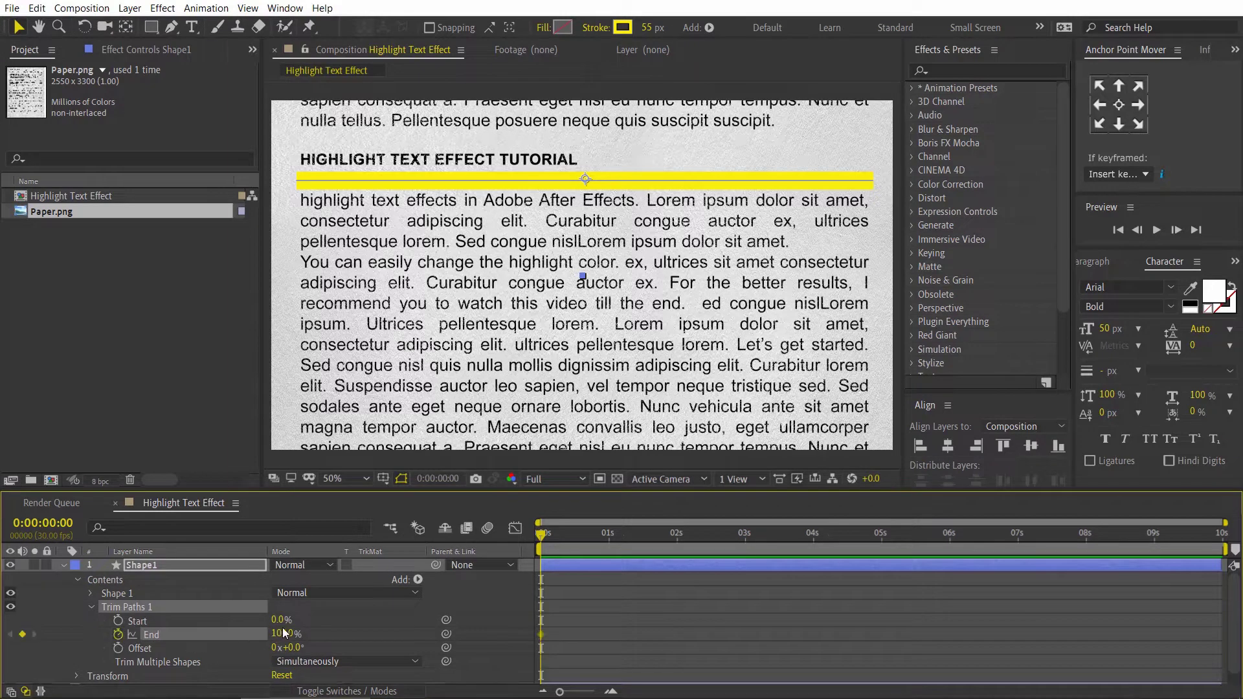
pyautogui.moveTo(279, 634); pyautogui.dragTo(161, 633)
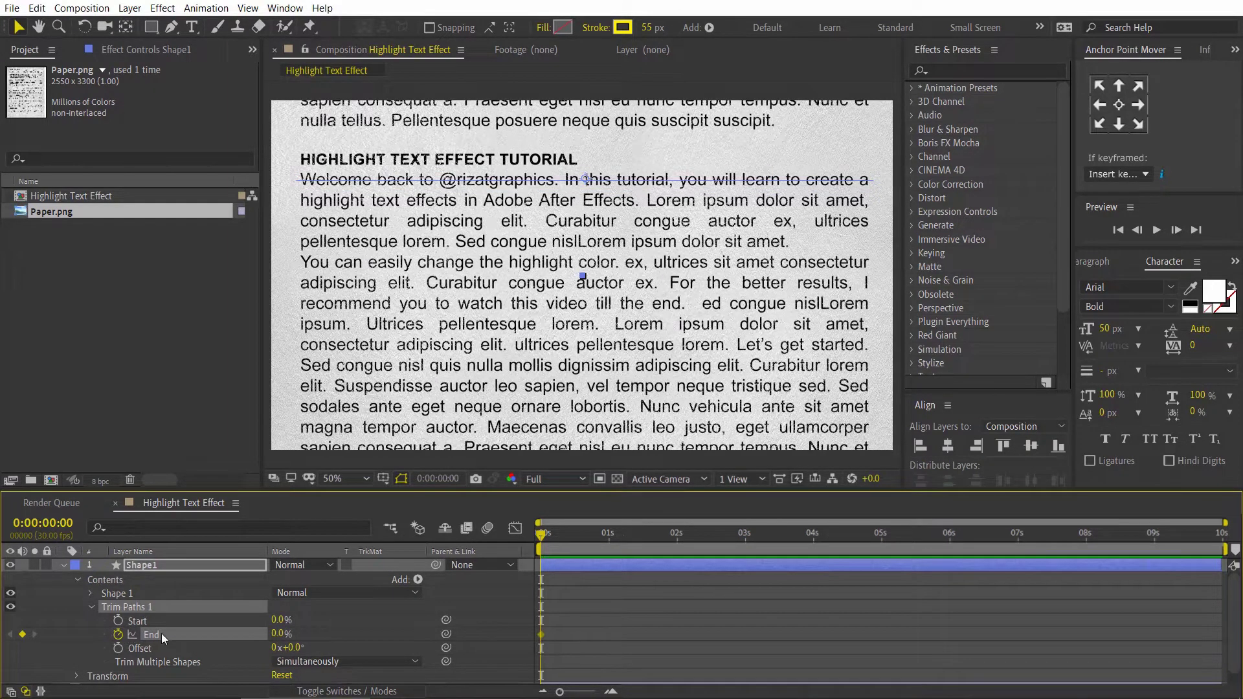
pyautogui.click(745, 537)
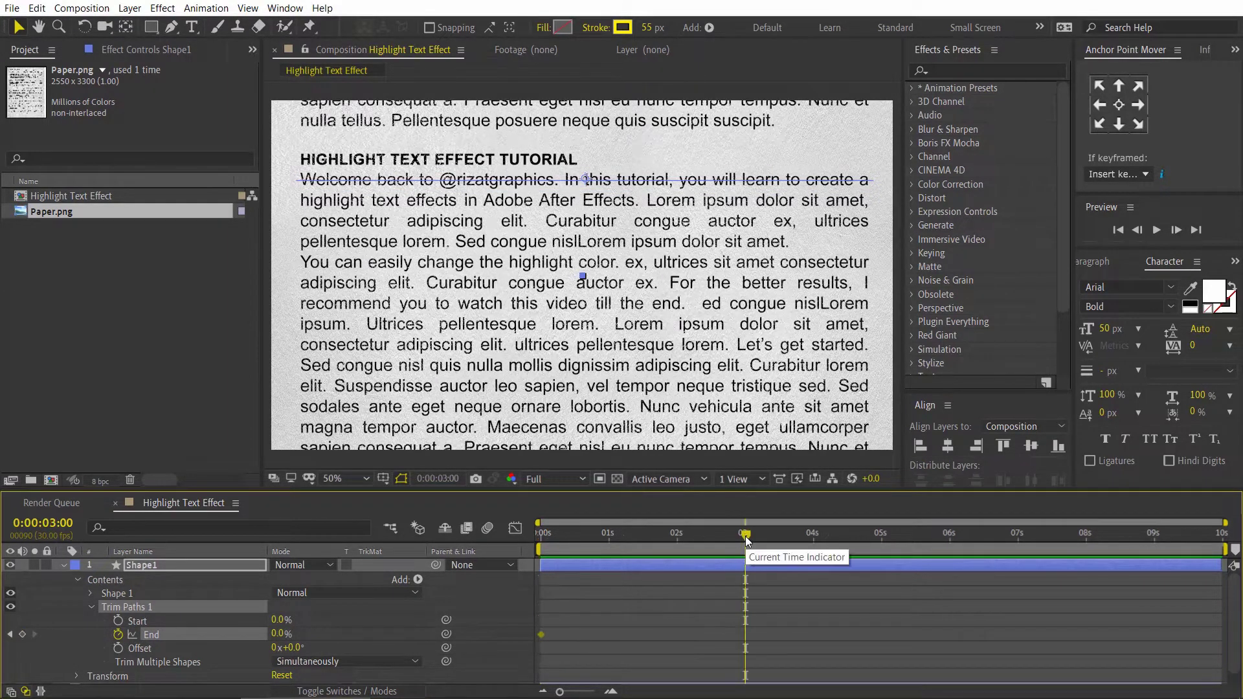
pyautogui.moveTo(281, 637); pyautogui.dragTo(448, 639)
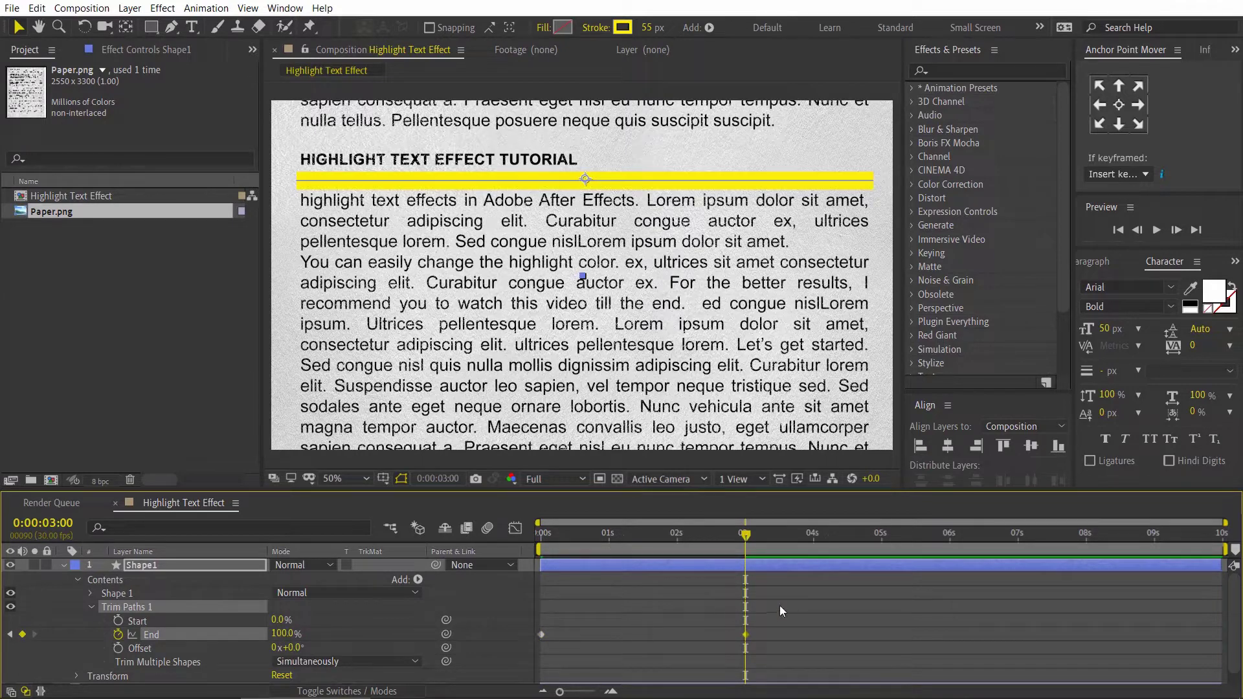
# Apply Easy Ease to both Trim Paths End keyframes.
pyautogui.moveTo(780, 605); pyautogui.dragTo(506, 652)
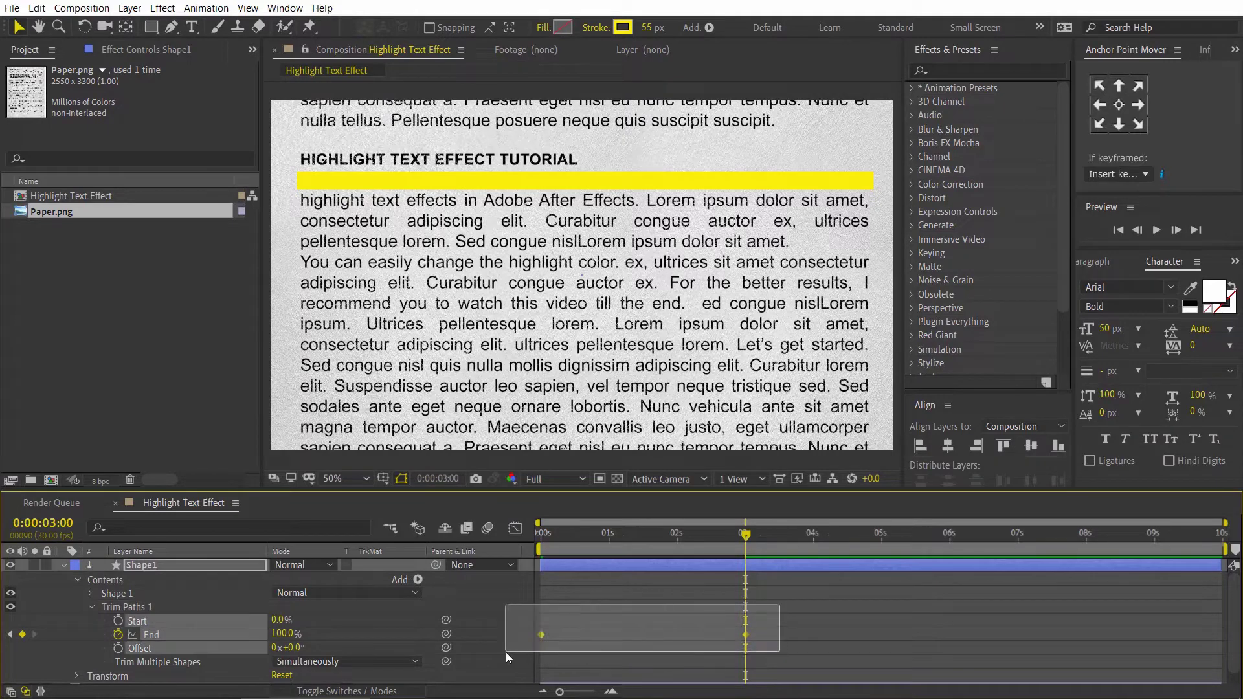
pyautogui.rightClick(541, 634)
pyautogui.moveTo(652, 624)
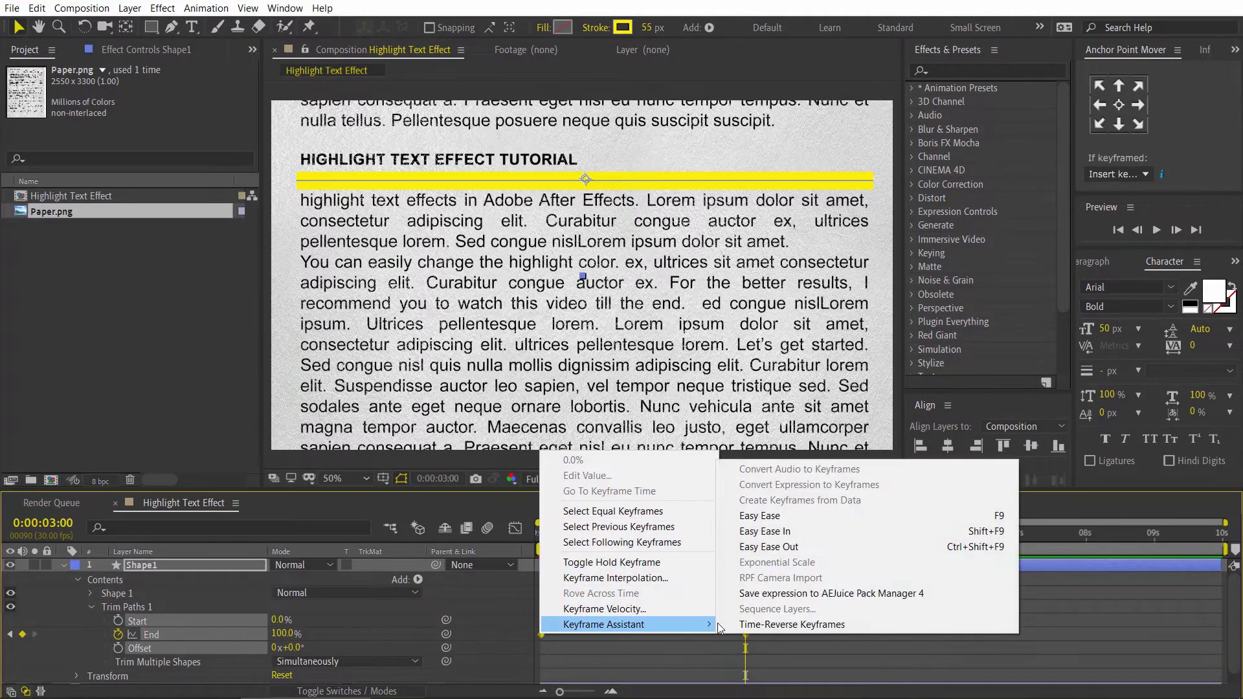
pyautogui.click(804, 515)
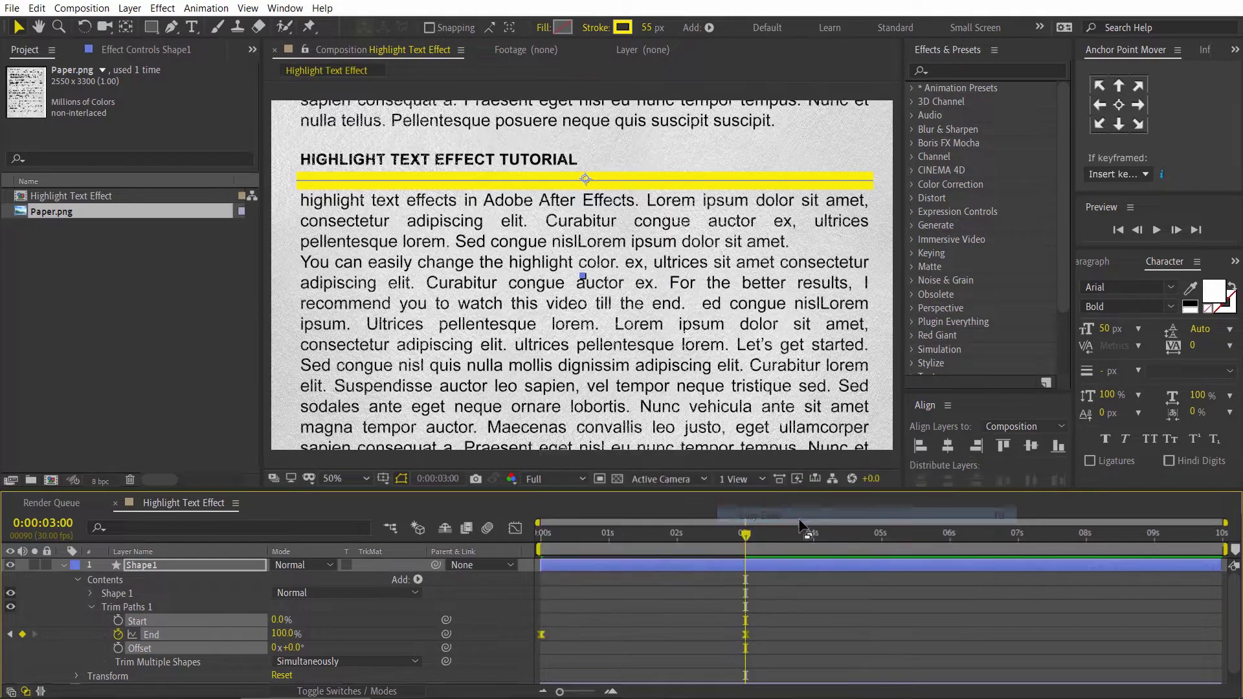
# Set Shape1's blend mode to Multiply.
pyautogui.click(61, 565)
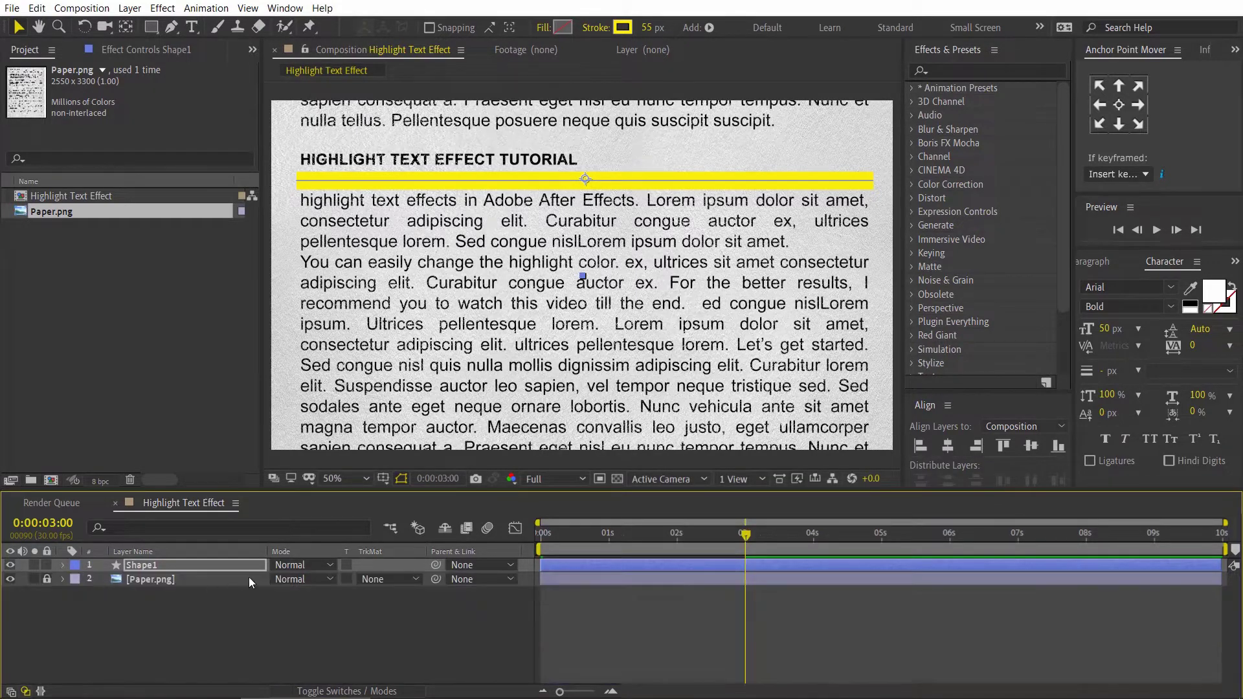
pyautogui.click(290, 566)
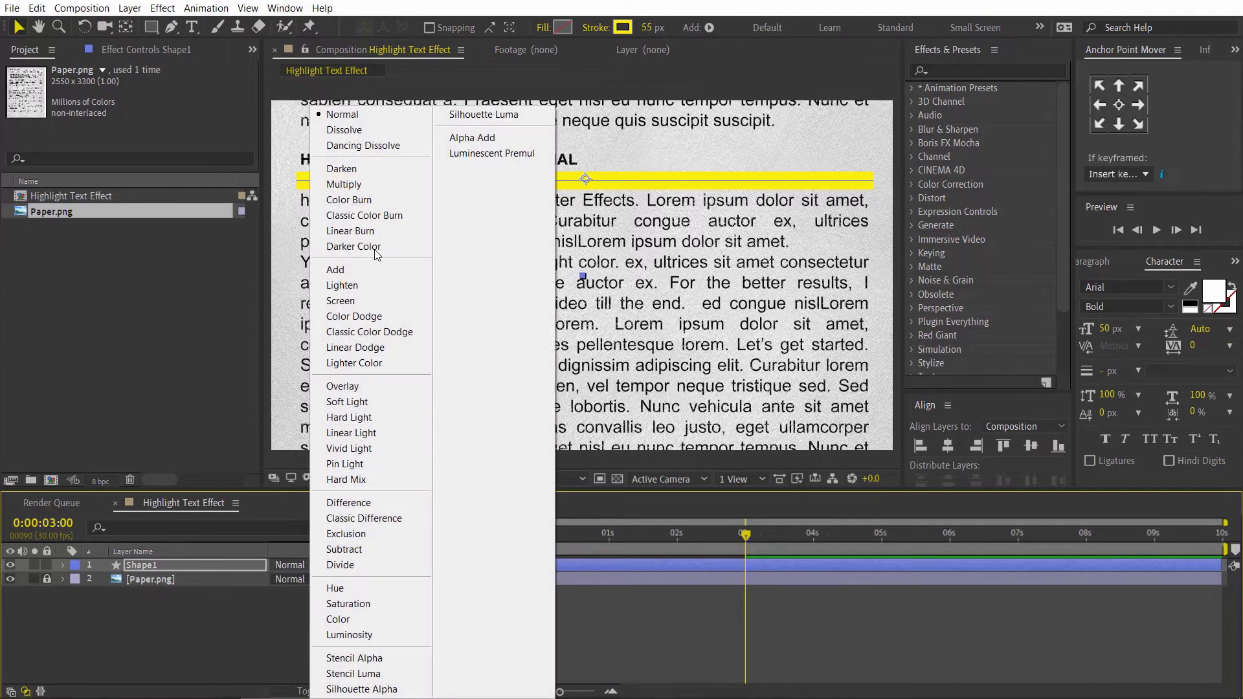
pyautogui.click(383, 188)
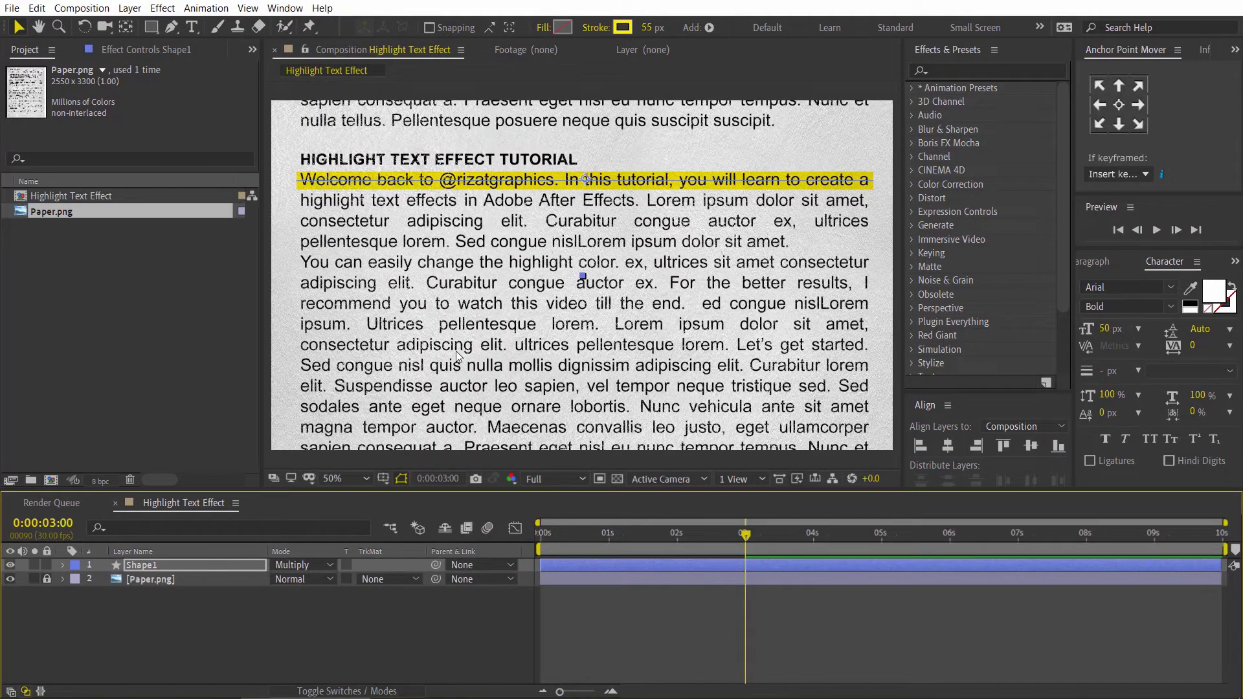
pyautogui.click(541, 534)
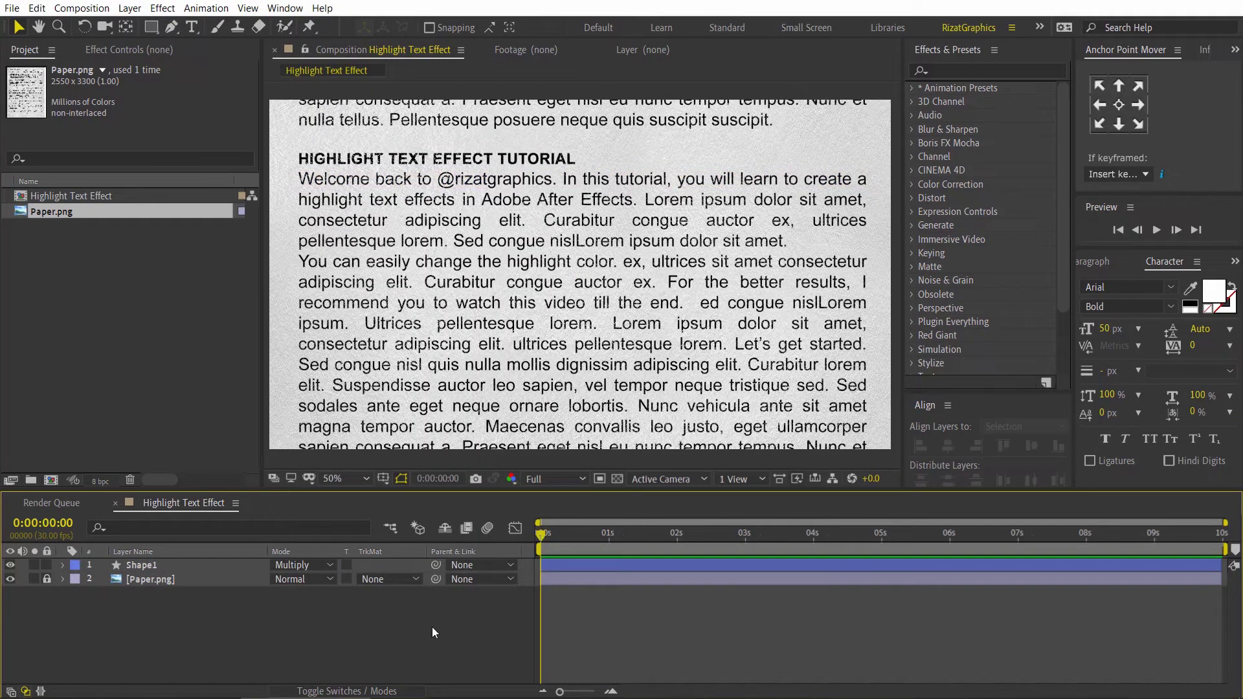
# Preview the first highlight, then draw a yellow stroke across the second line through 'After Effects.'.
pyautogui.press('space')
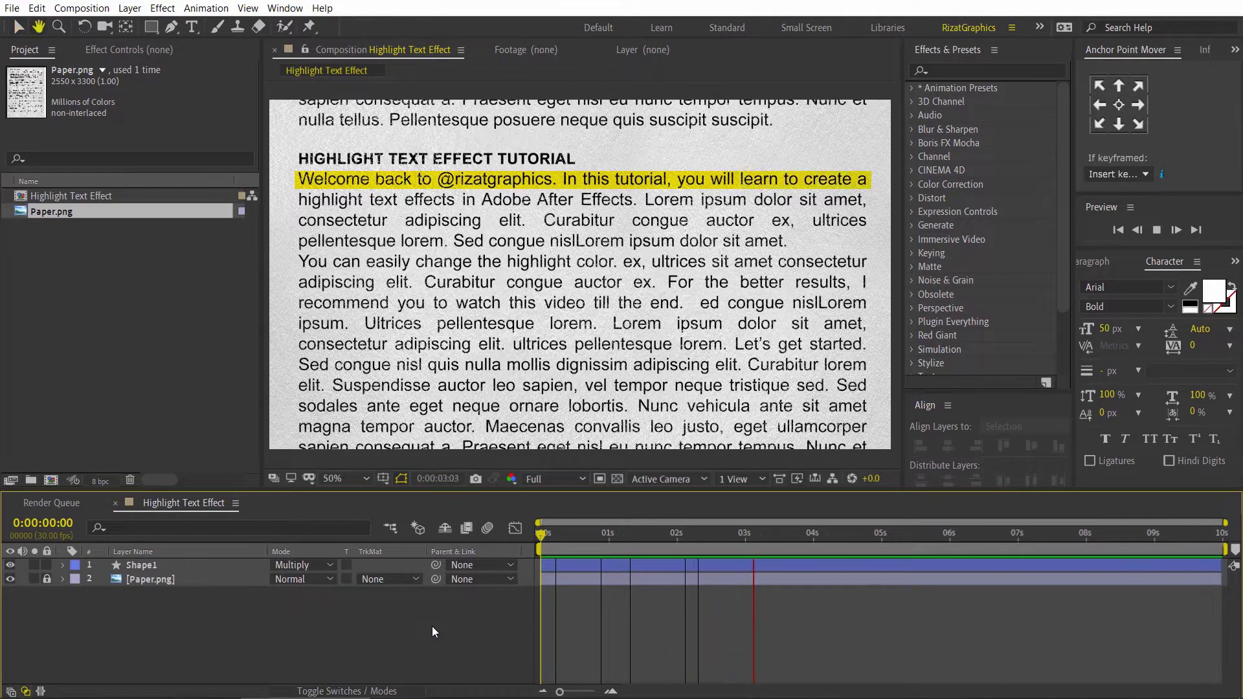
pyautogui.press('space')
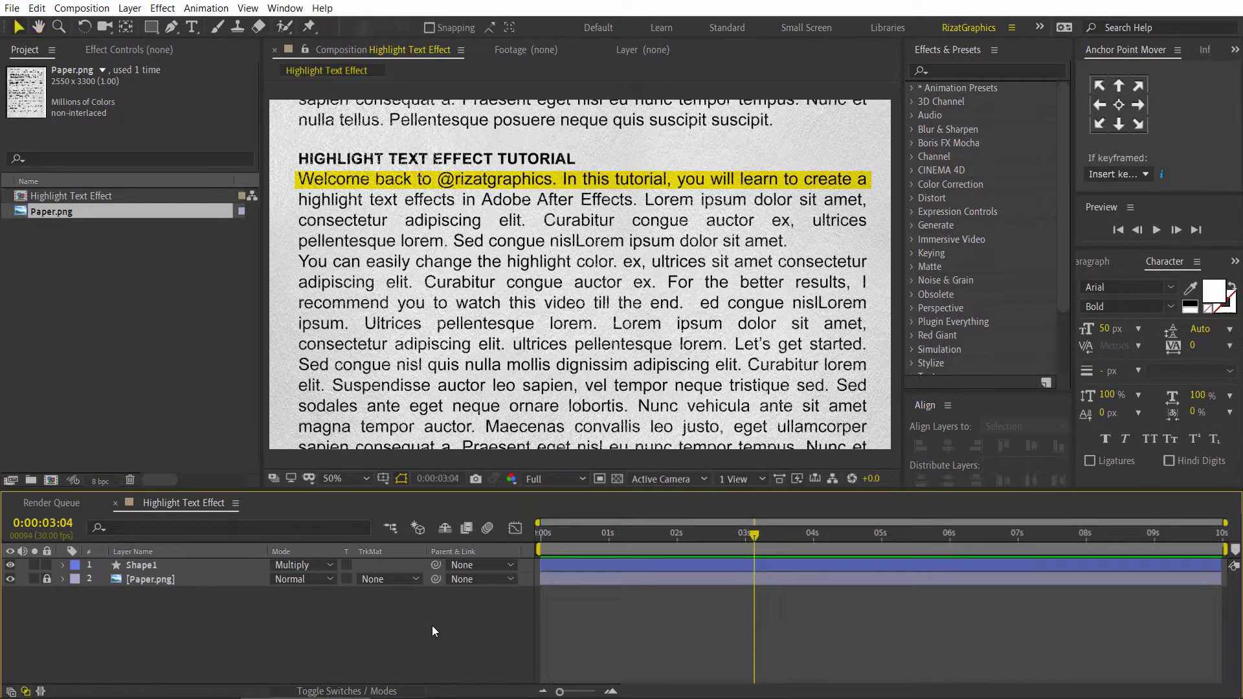
pyautogui.click(167, 31)
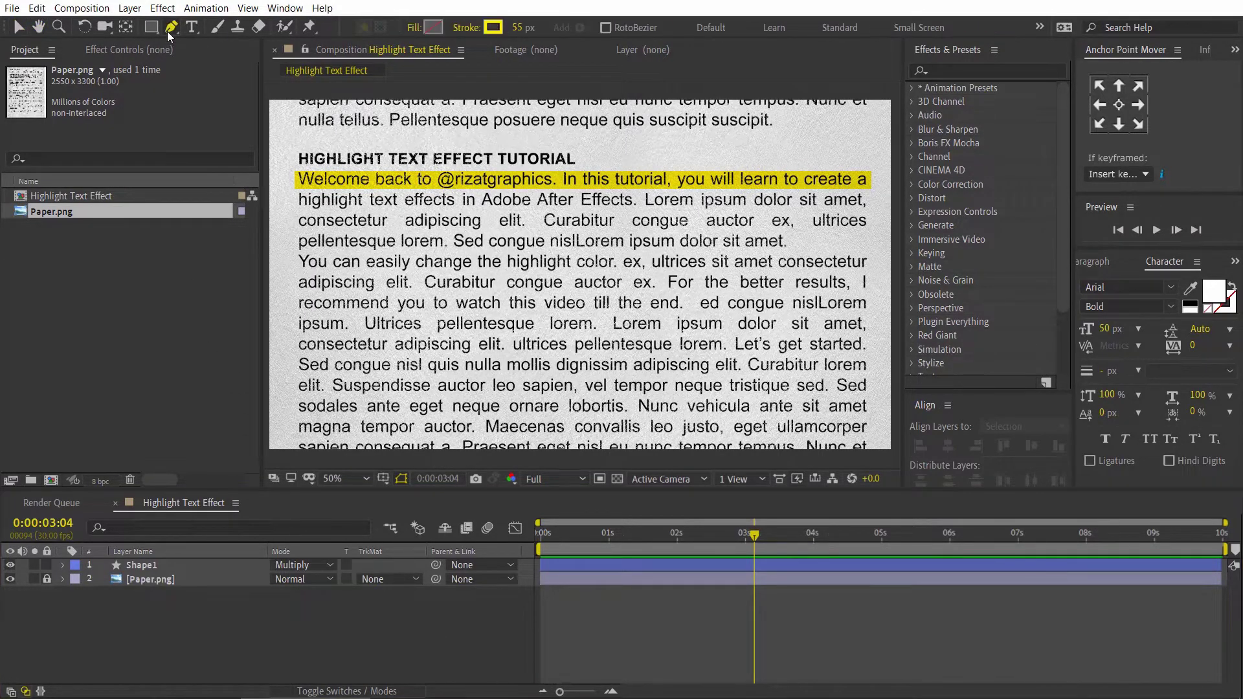
pyautogui.click(293, 199)
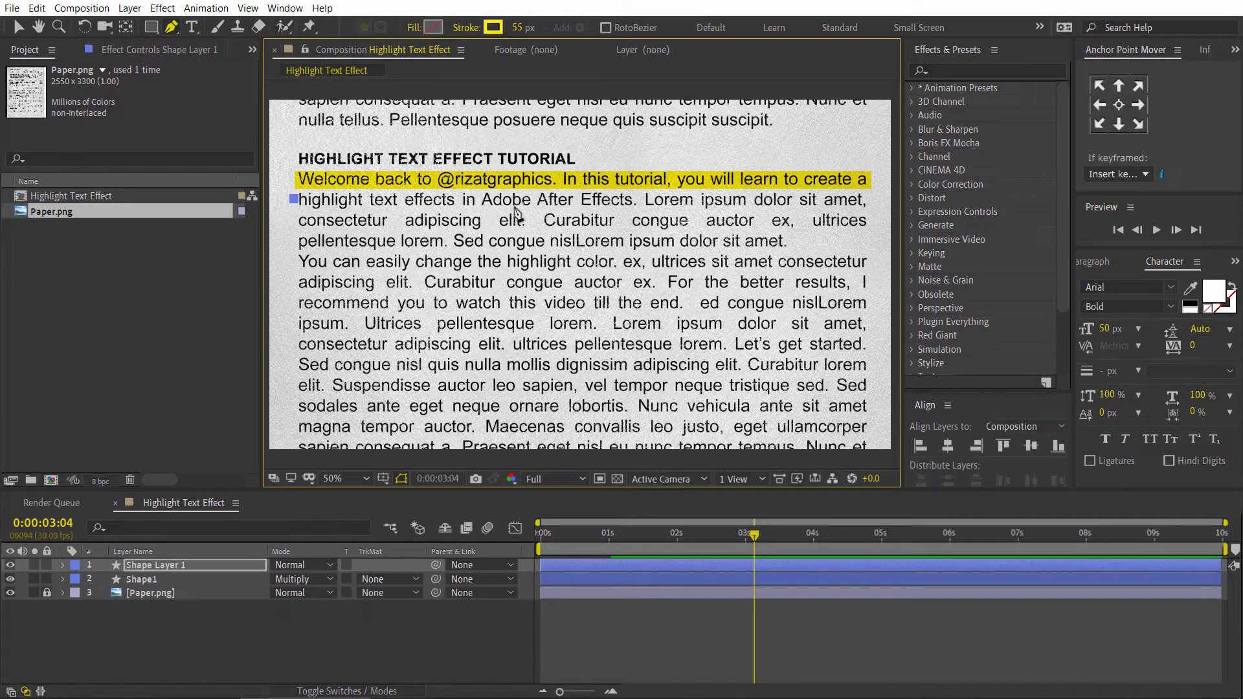
pyautogui.click(639, 199)
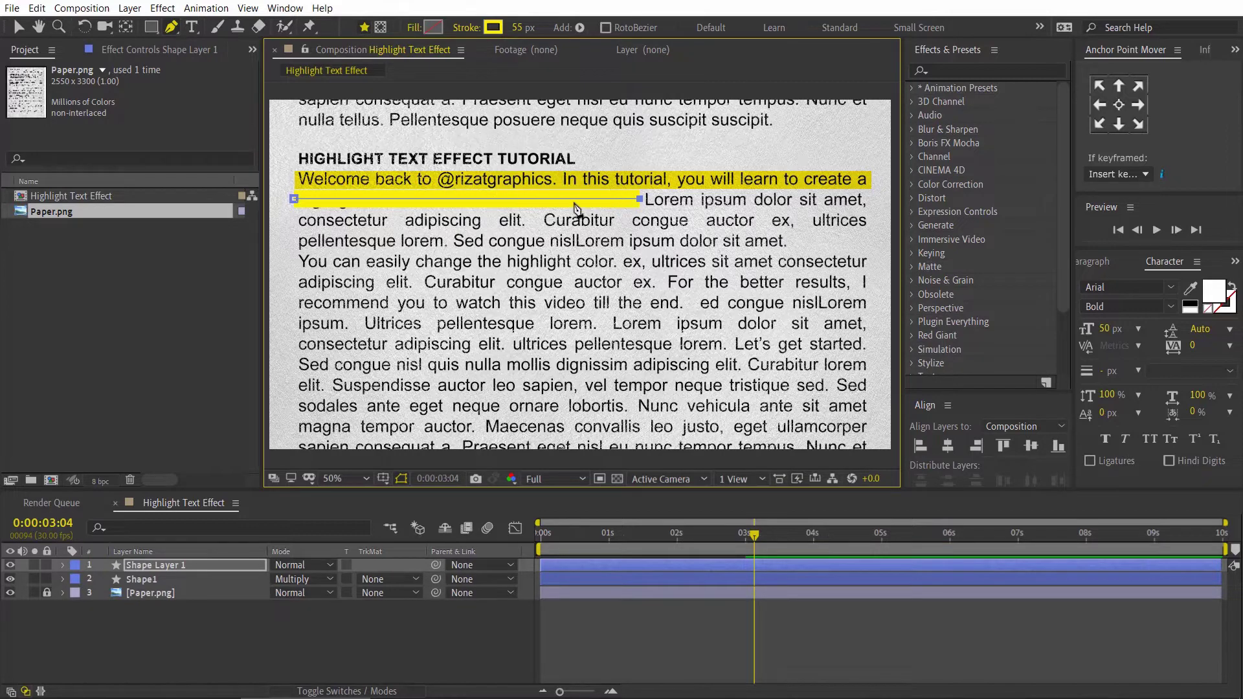
pyautogui.press('v')
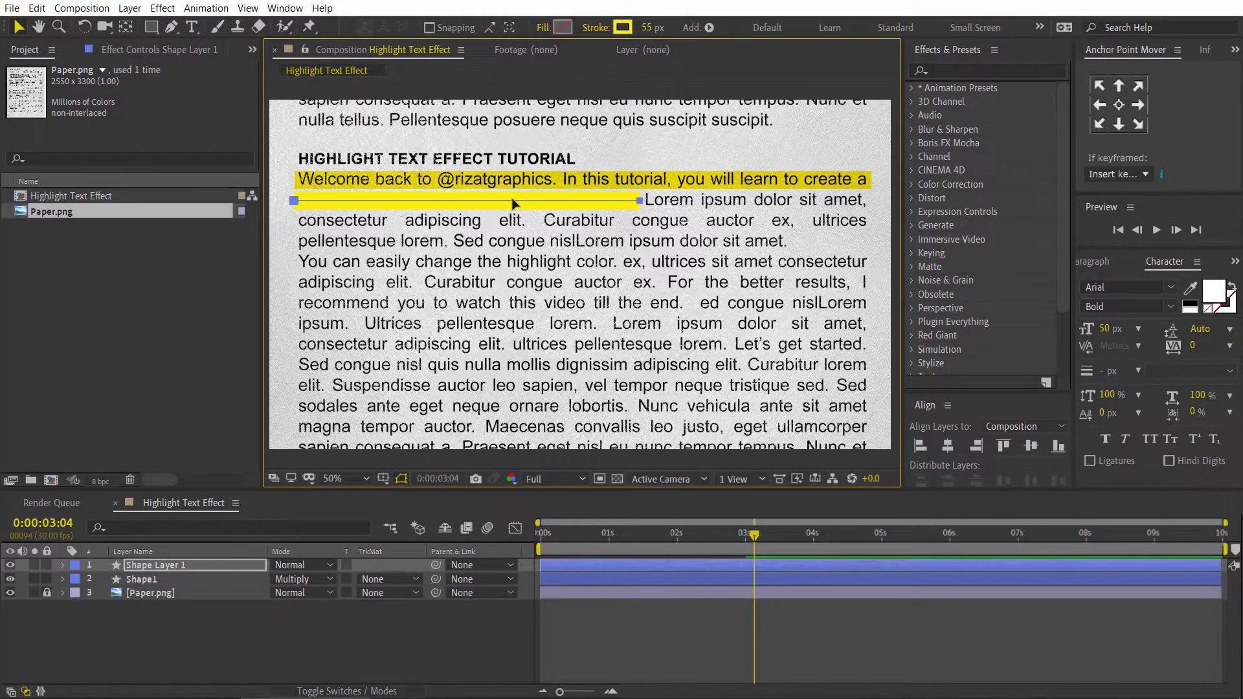
# Set the new stroke layer's blend mode to Multiply.
pyautogui.click(308, 562)
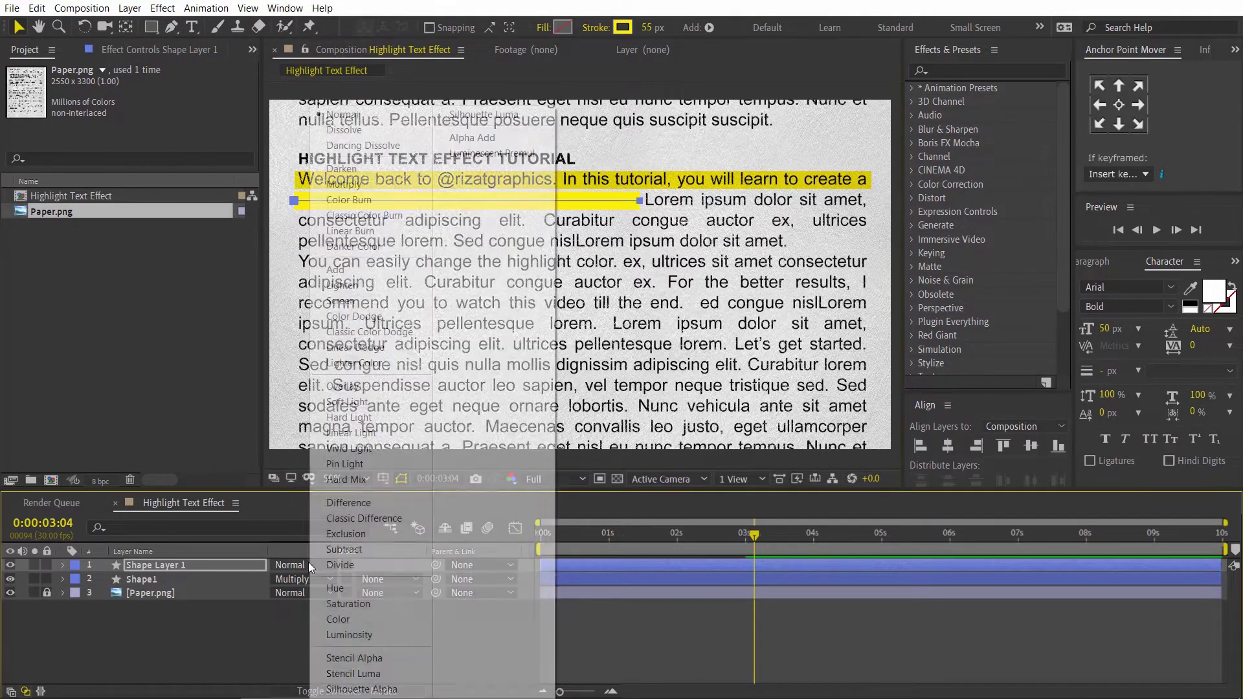
pyautogui.click(388, 188)
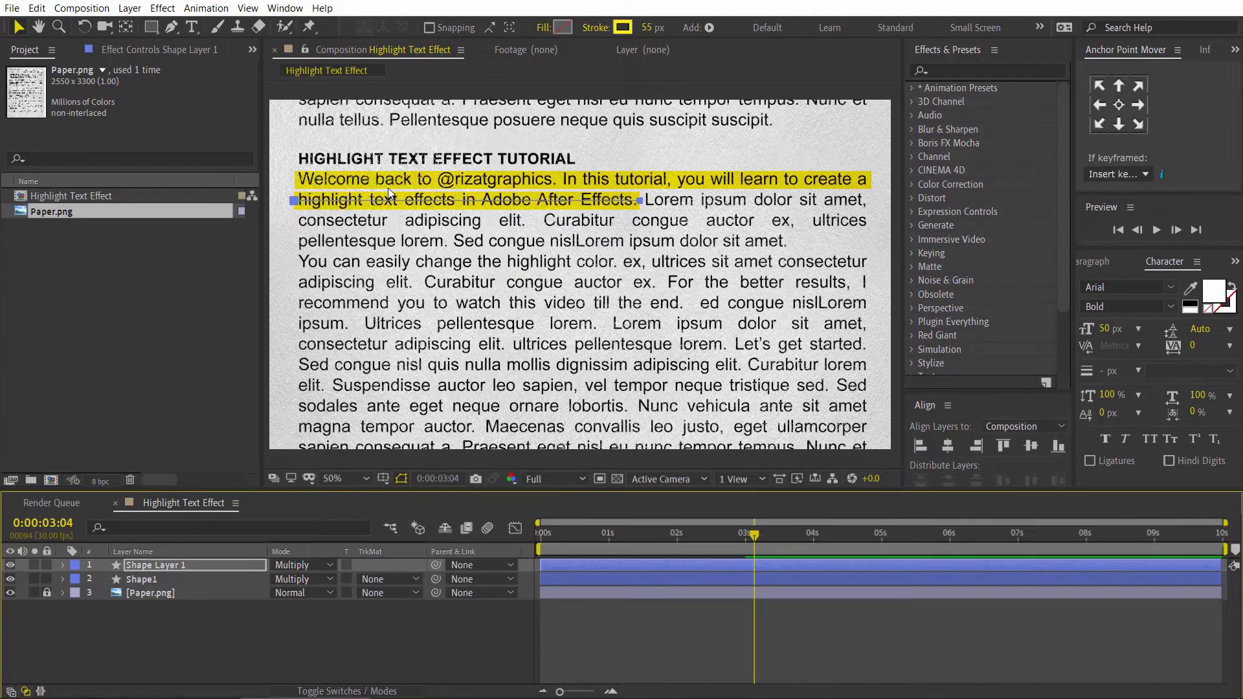
pyautogui.moveTo(547, 529); pyautogui.dragTo(521, 526)
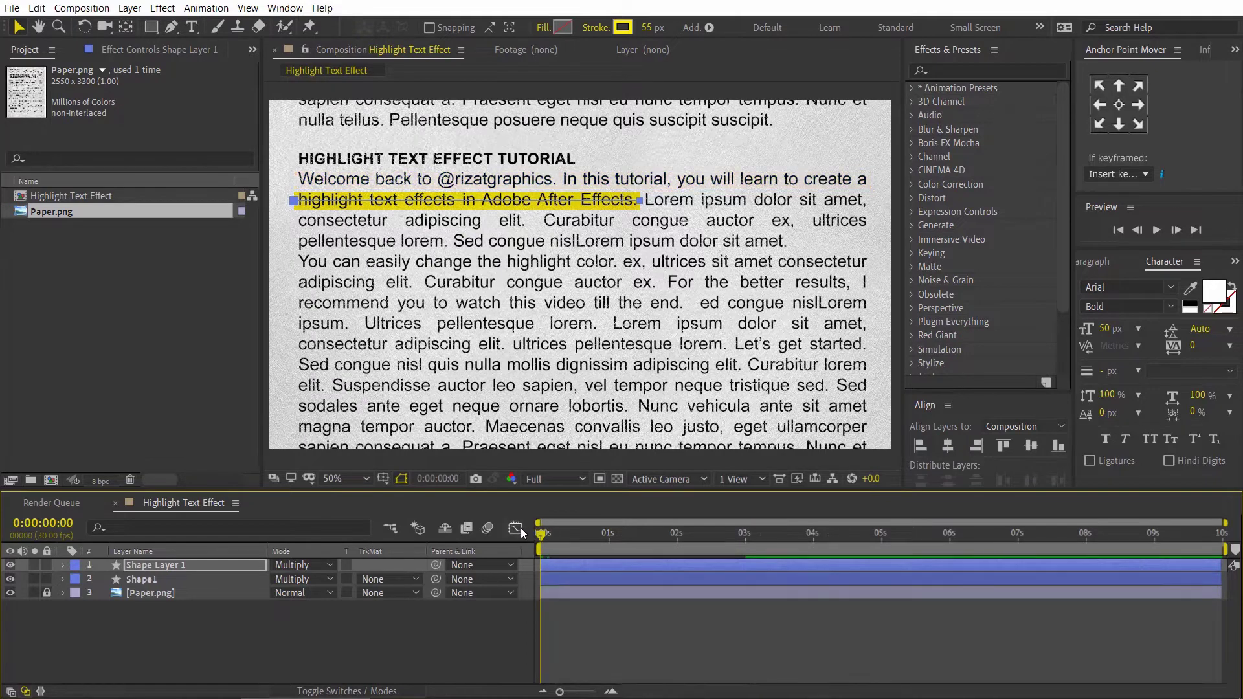
pyautogui.click(162, 565)
# Add Trim Paths and keyframe End from 0% at 0 s to 100% at 2 s.
pyautogui.click(63, 565)
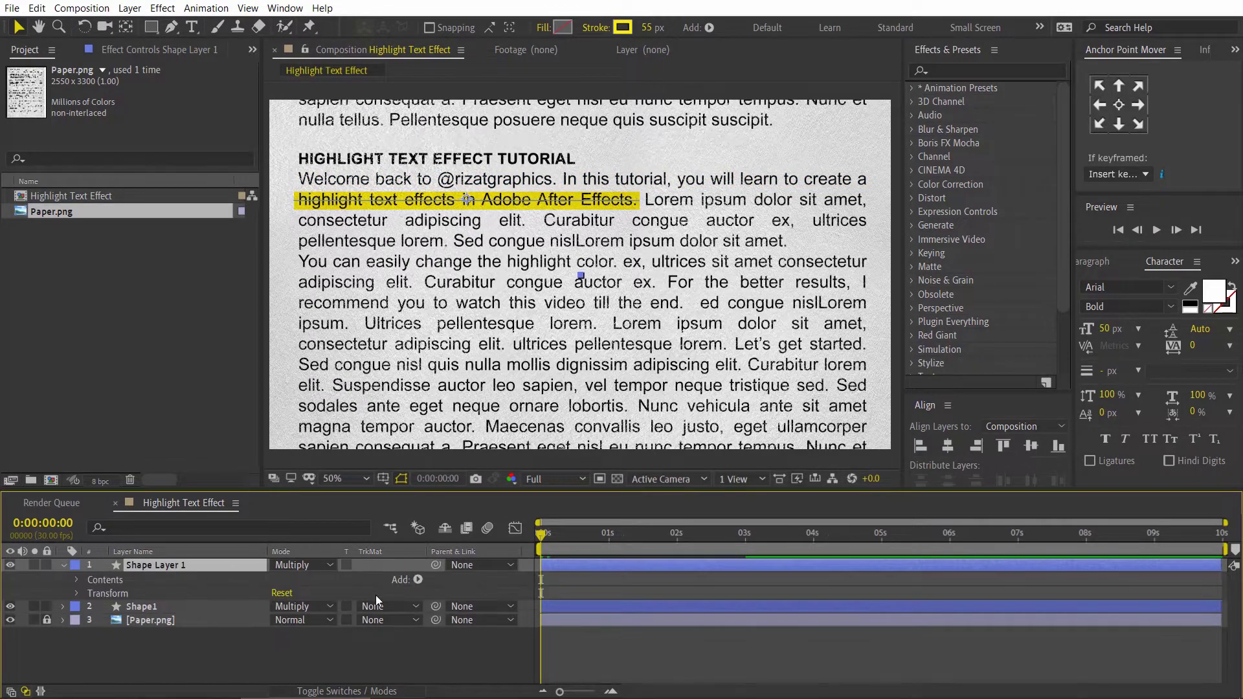
pyautogui.click(420, 581)
pyautogui.click(437, 490)
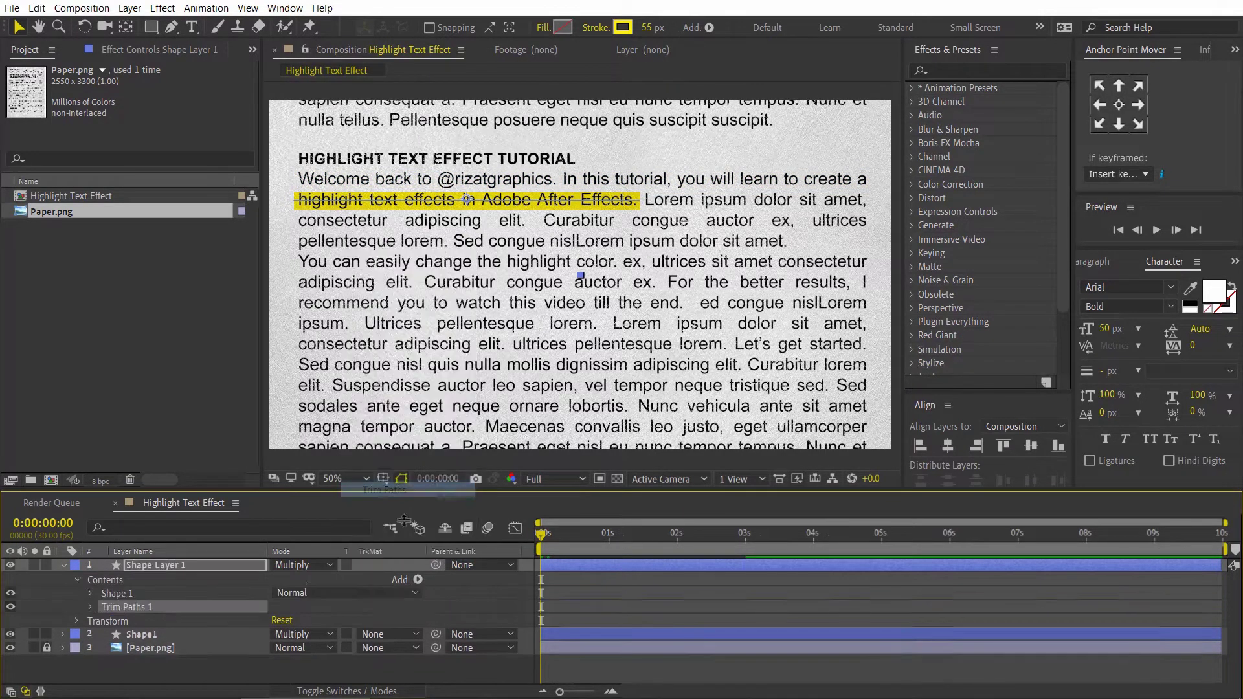
pyautogui.click(90, 607)
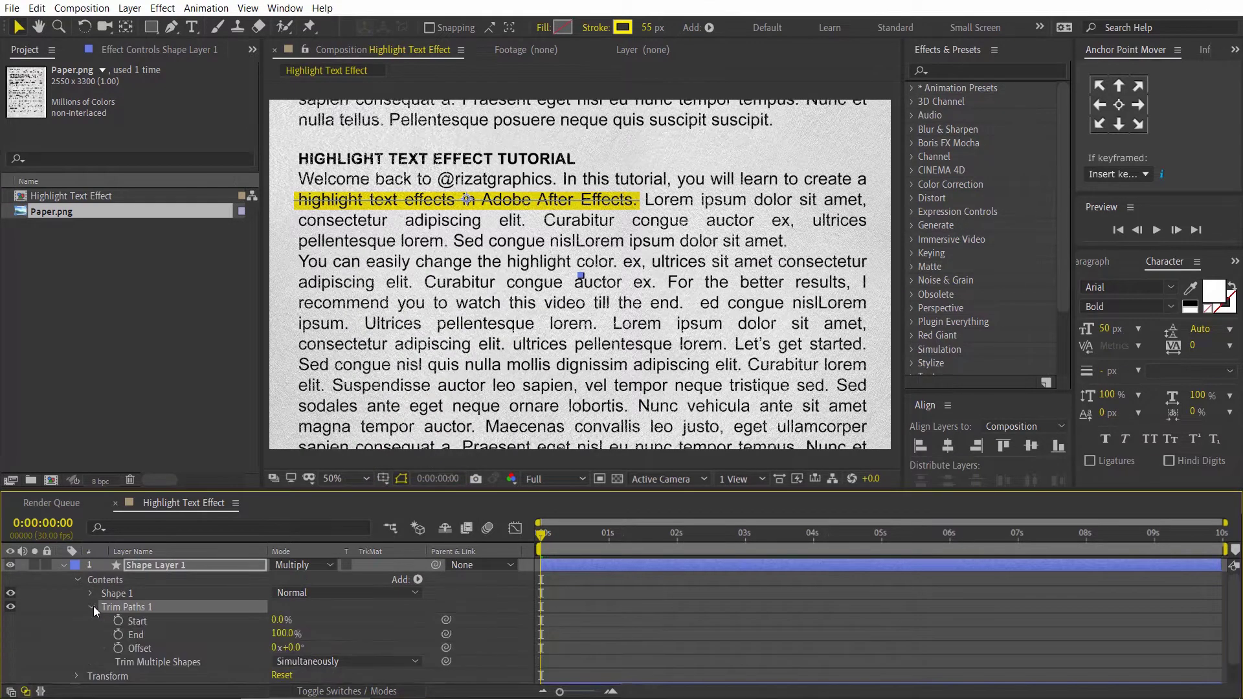
pyautogui.click(119, 635)
pyautogui.moveTo(283, 634); pyautogui.dragTo(158, 624)
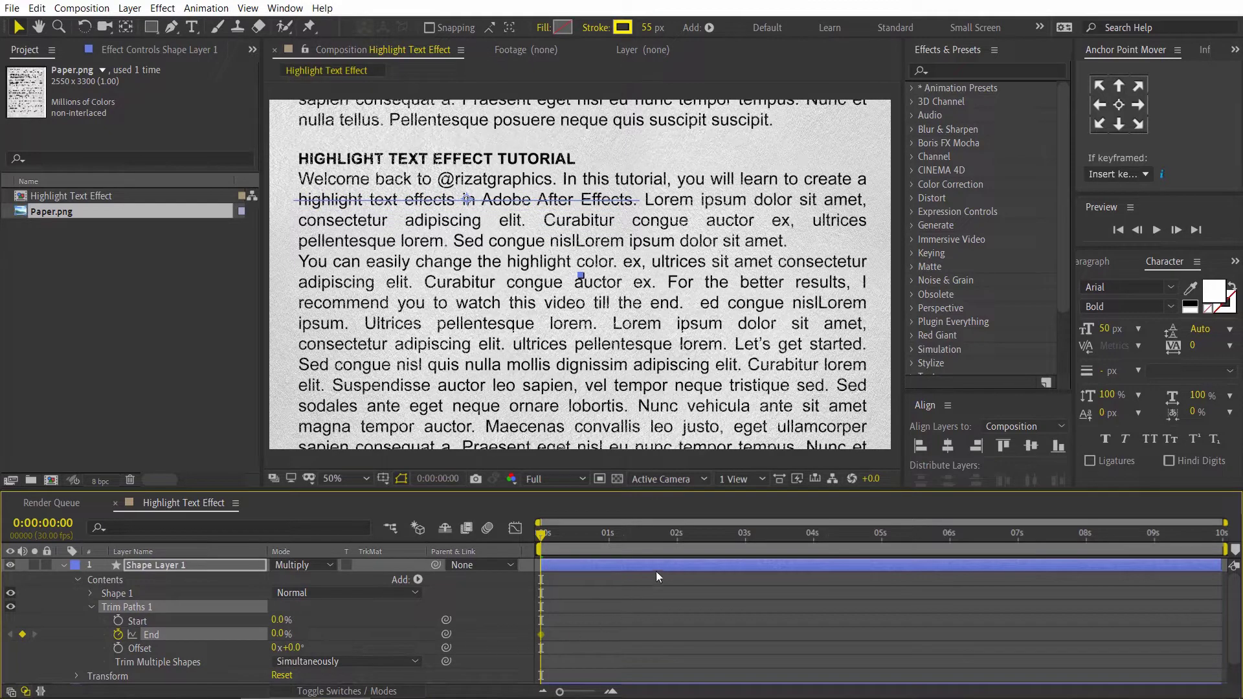
pyautogui.click(677, 538)
pyautogui.moveTo(282, 633); pyautogui.dragTo(477, 635)
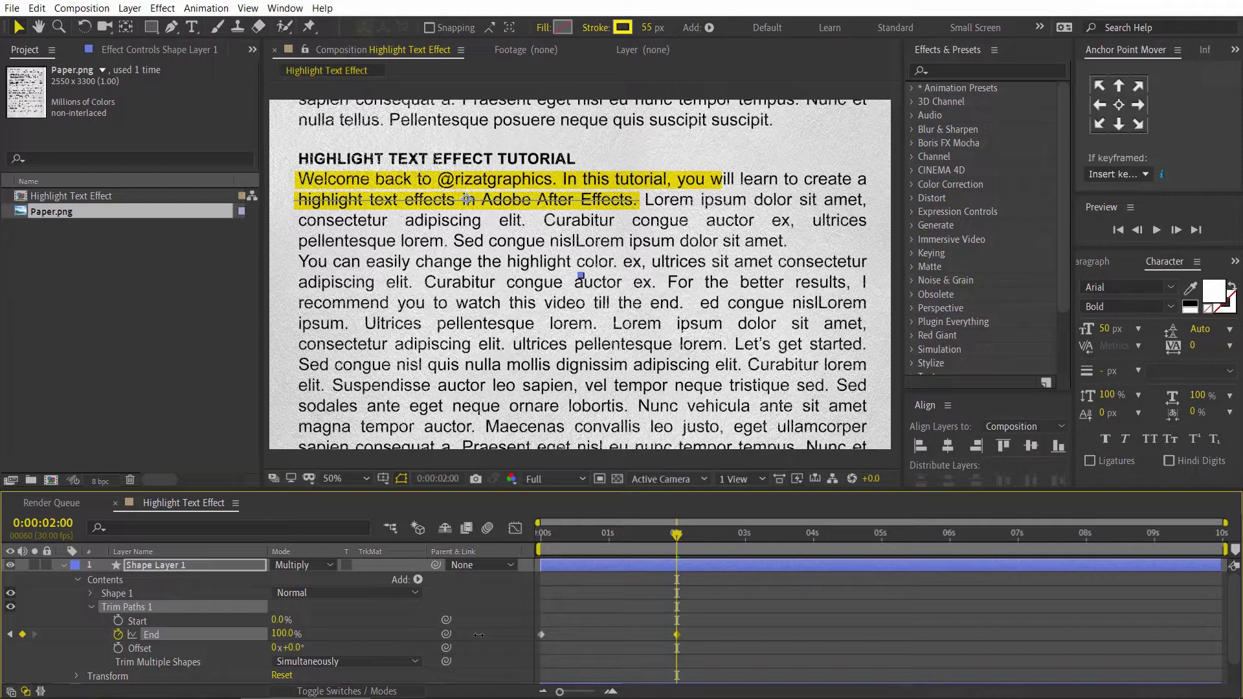
# Apply Easy Ease to the new highlight's End keyframes.
pyautogui.moveTo(689, 612); pyautogui.dragTo(535, 658)
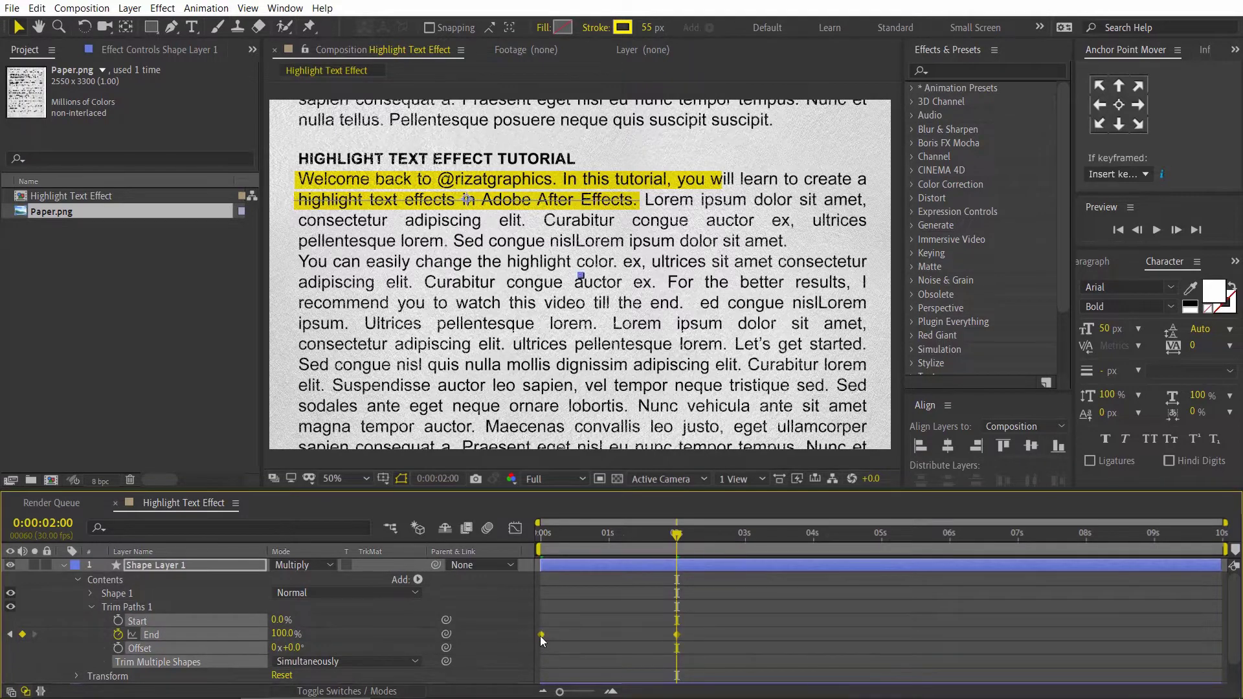
pyautogui.rightClick(541, 634)
pyautogui.moveTo(647, 623)
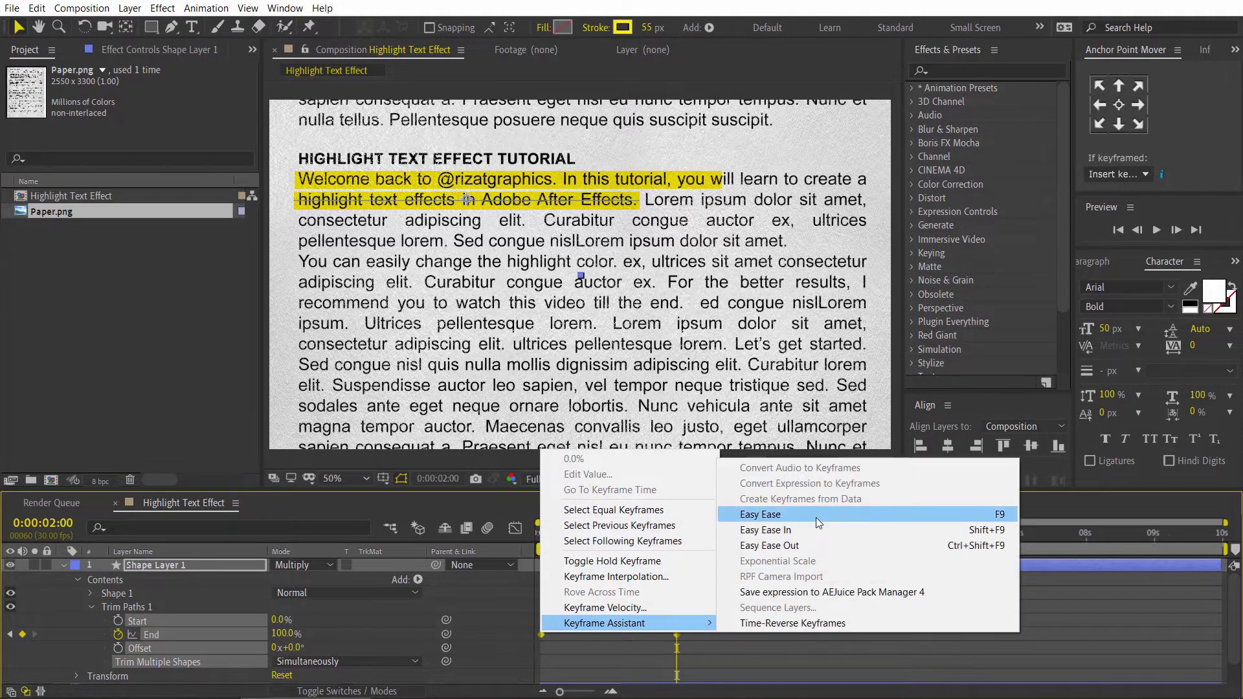
pyautogui.click(815, 518)
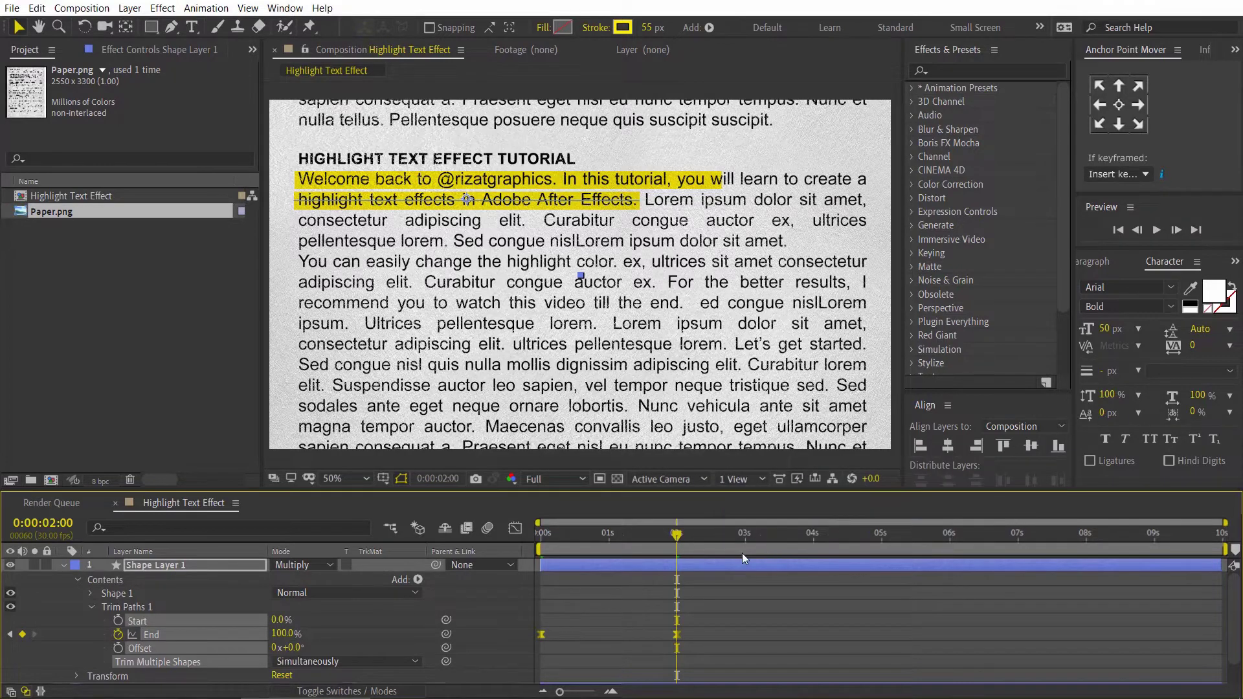
# Shift the second-line highlight layer so it starts at 1:13.
pyautogui.click(64, 566)
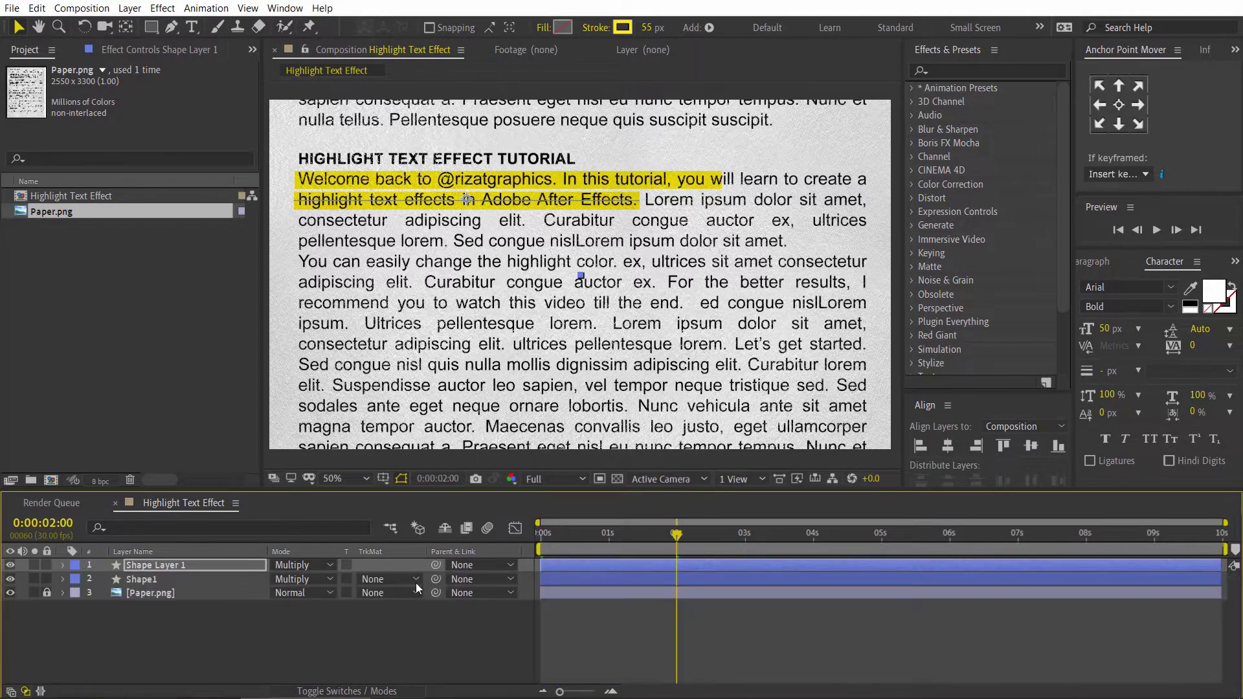
pyautogui.click(638, 537)
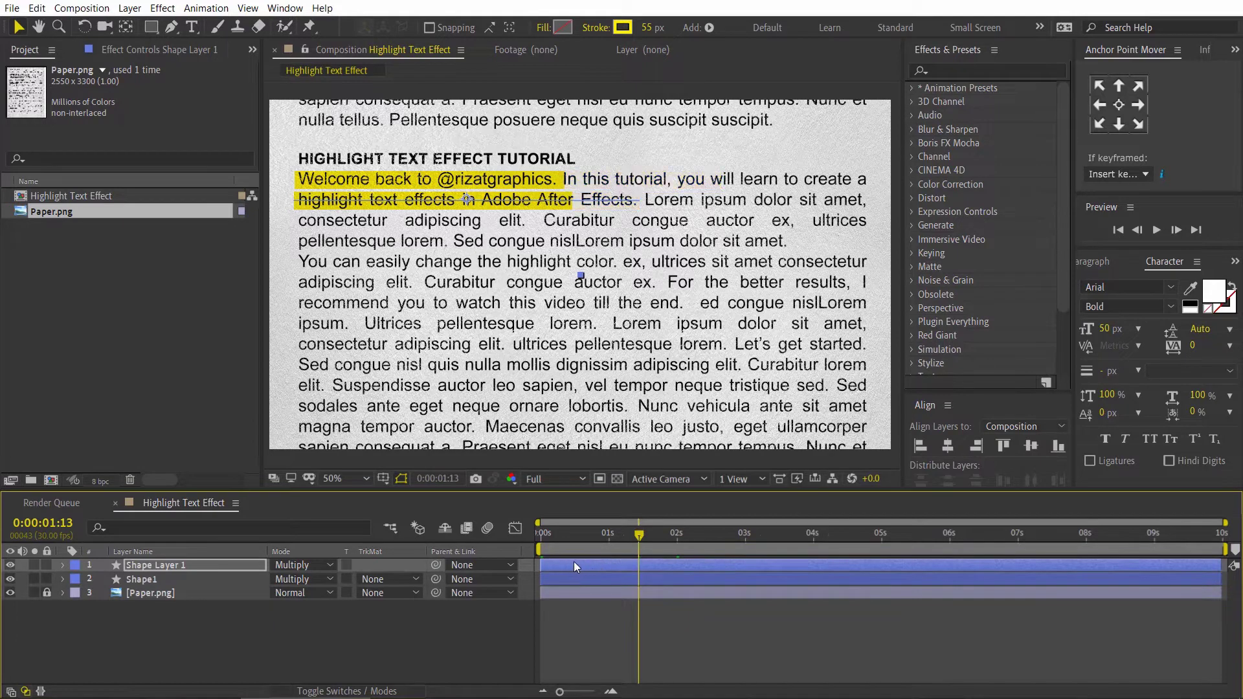
pyautogui.moveTo(561, 565); pyautogui.dragTo(643, 533)
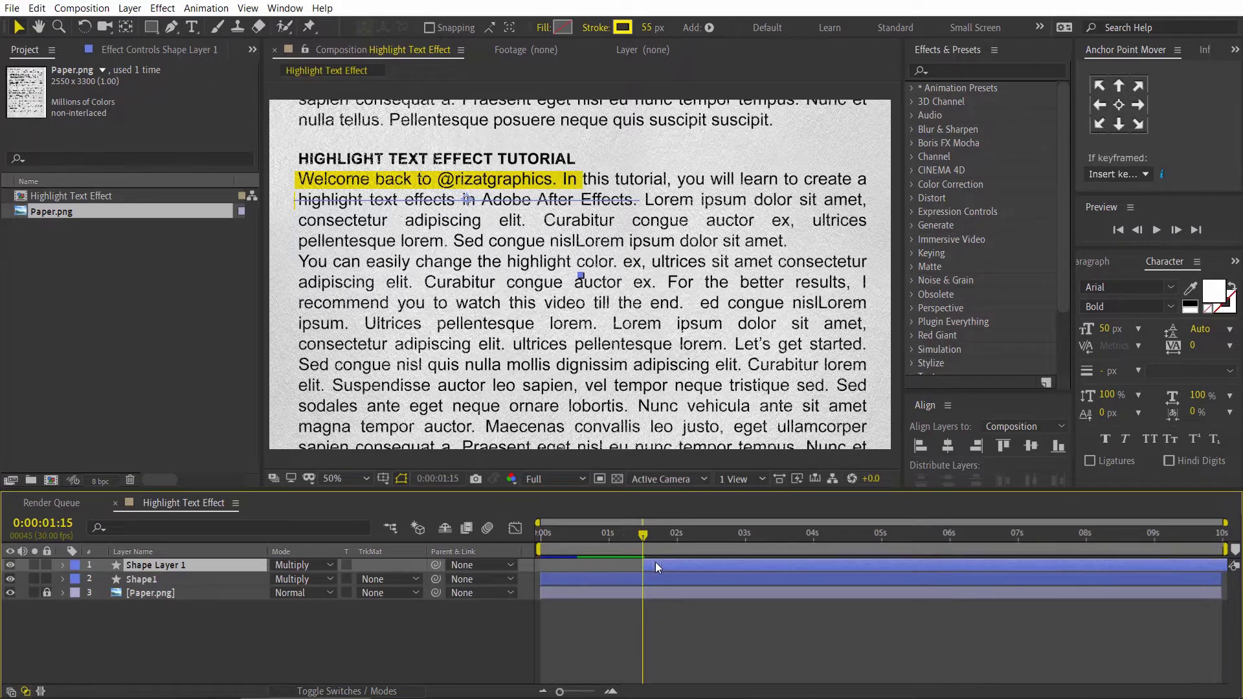
pyautogui.click(492, 527)
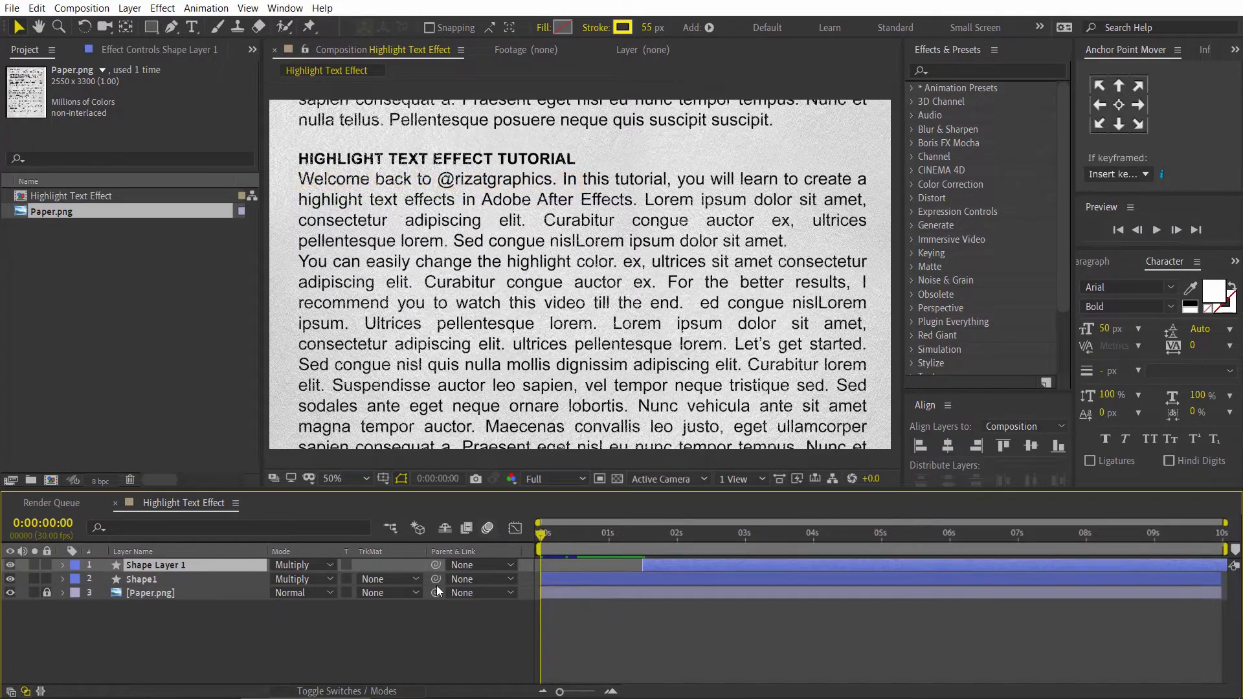
pyautogui.click(383, 636)
# Rename the top highlight layer to Shape2.
pyautogui.click(163, 565)
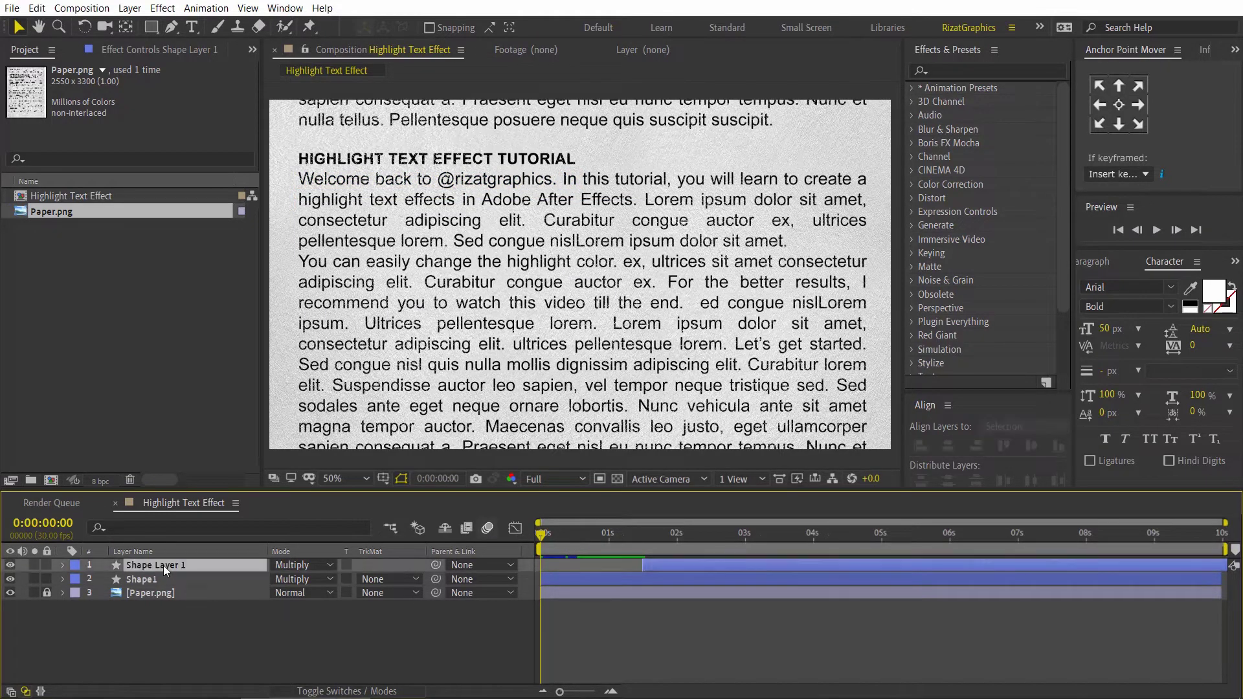
pyautogui.press('Return')
pyautogui.write('Shape2')
pyautogui.press('Return')
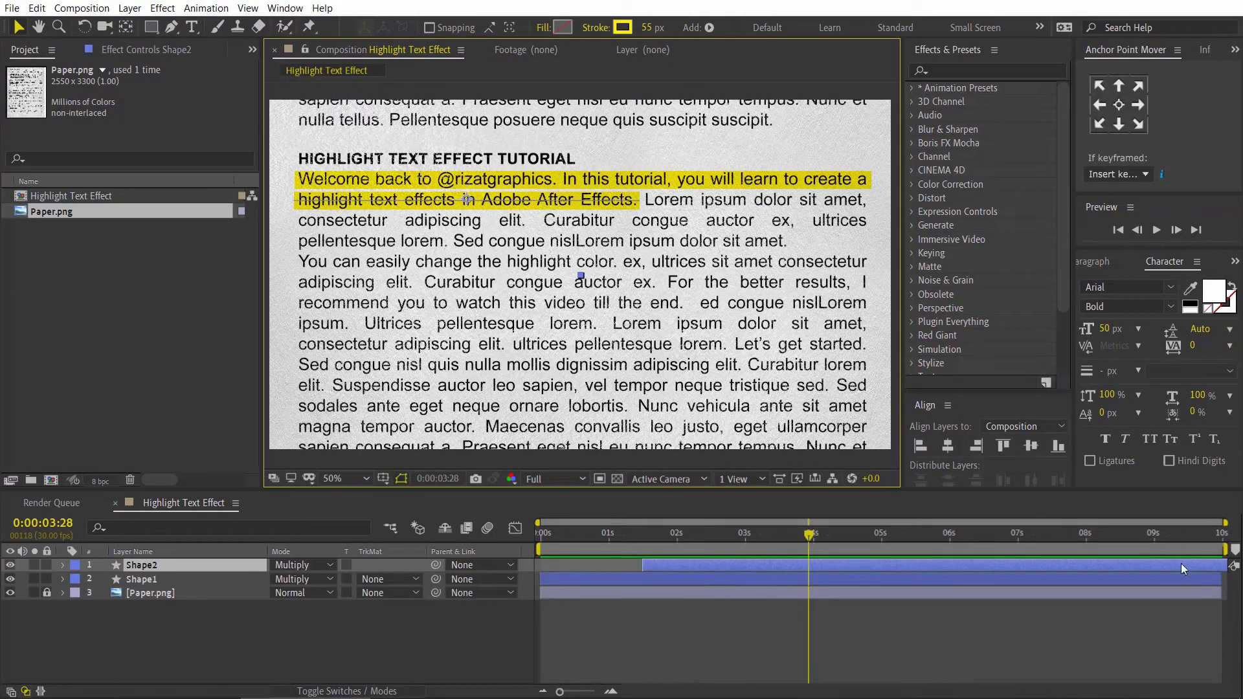
# End the work area at about 4 seconds and preview the animation.
pyautogui.moveTo(1231, 549); pyautogui.dragTo(558, 524)
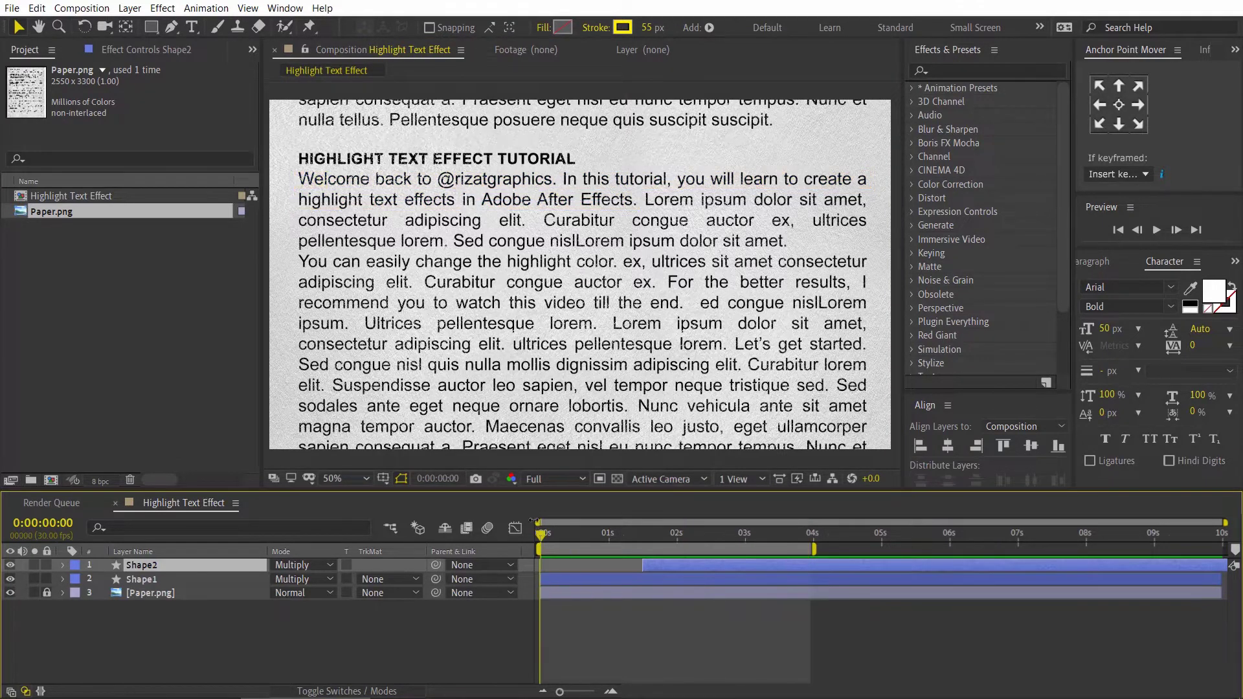
pyautogui.press('space')
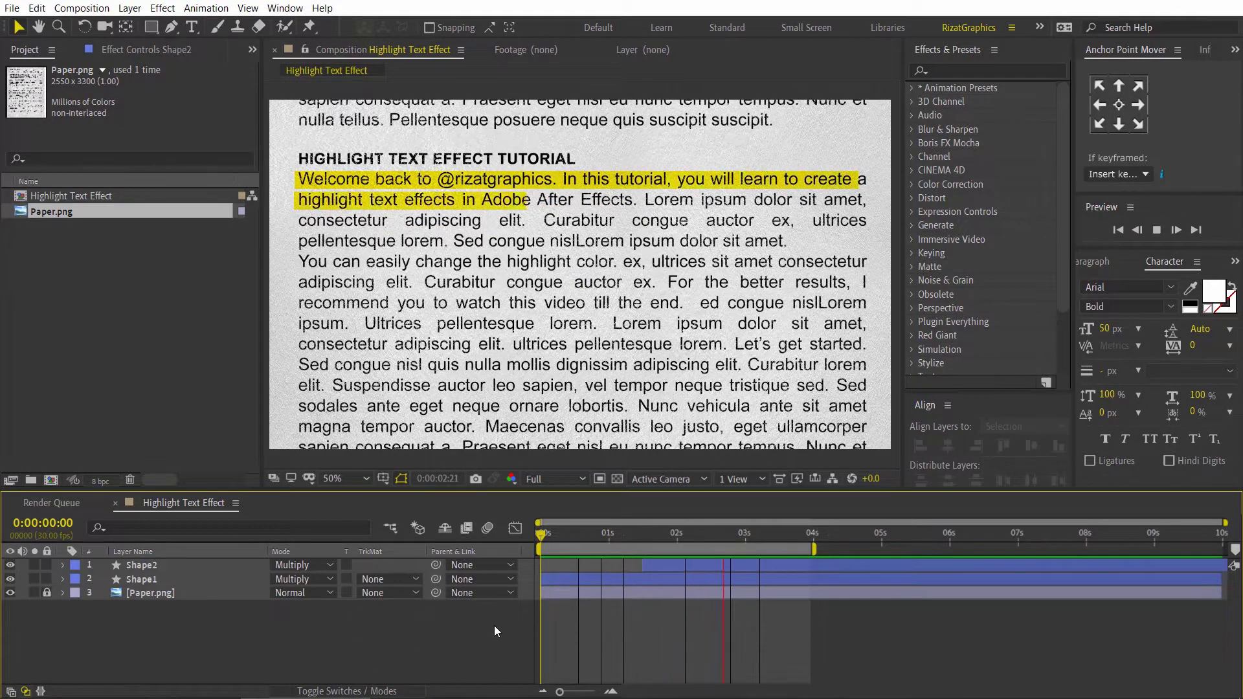
pyautogui.press('space')
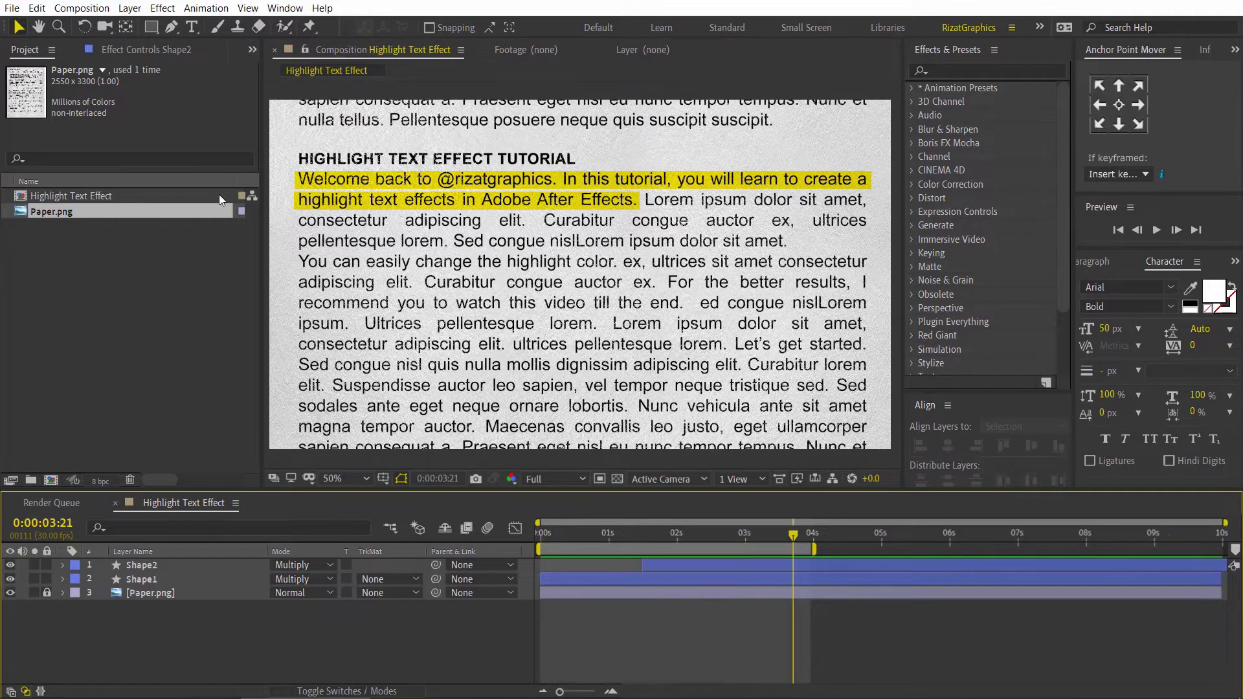
# With the Pen tool, draw a new green (0AFF00) stroke across 'Ultrices pellentesque lorem.'.
pyautogui.click(172, 27)
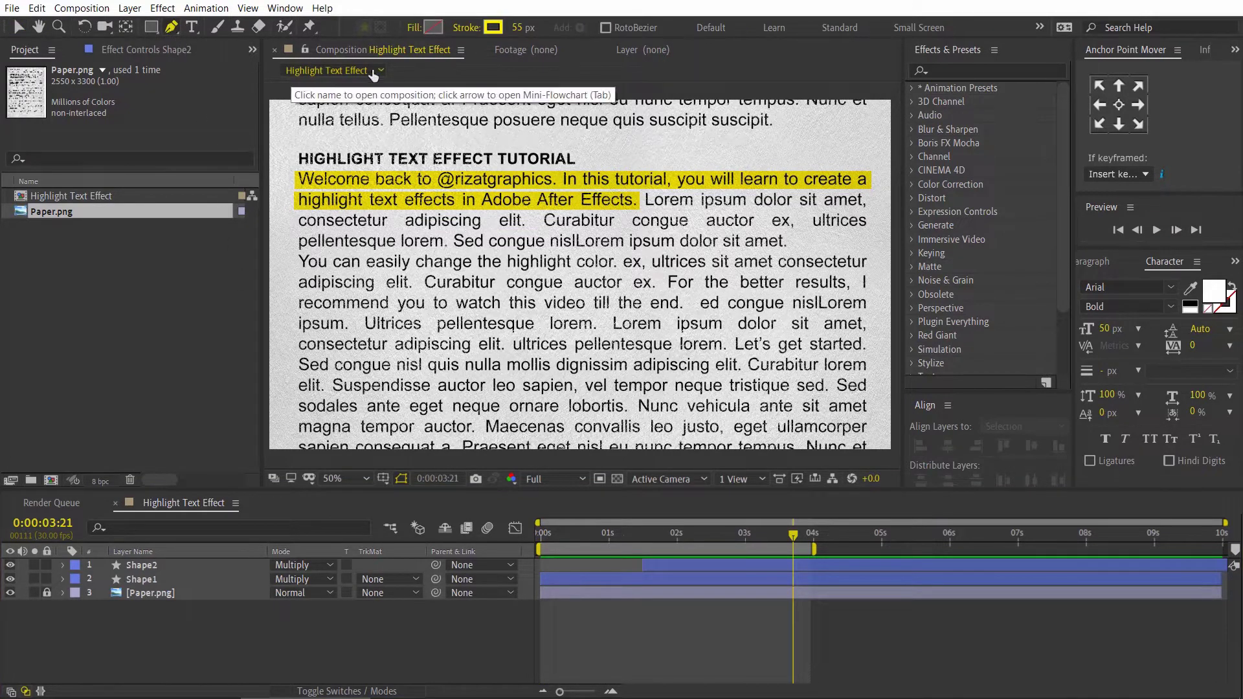
pyautogui.click(491, 28)
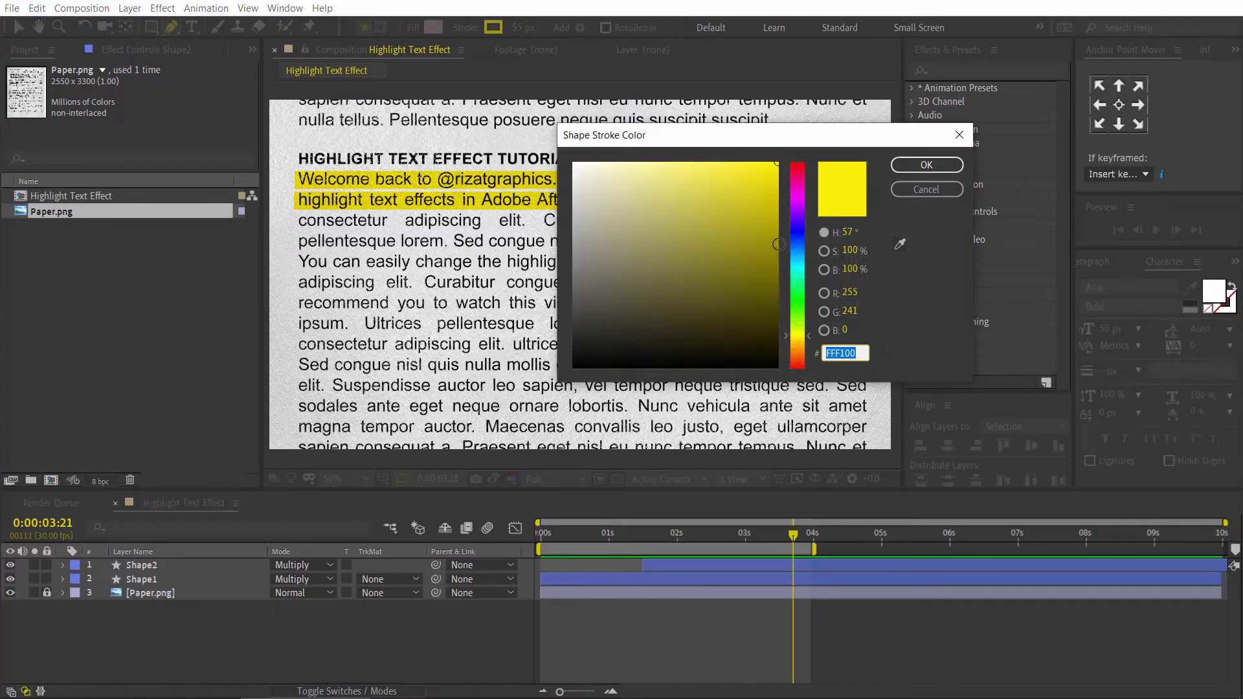
pyautogui.moveTo(800, 292); pyautogui.dragTo(800, 306)
pyautogui.click(904, 169)
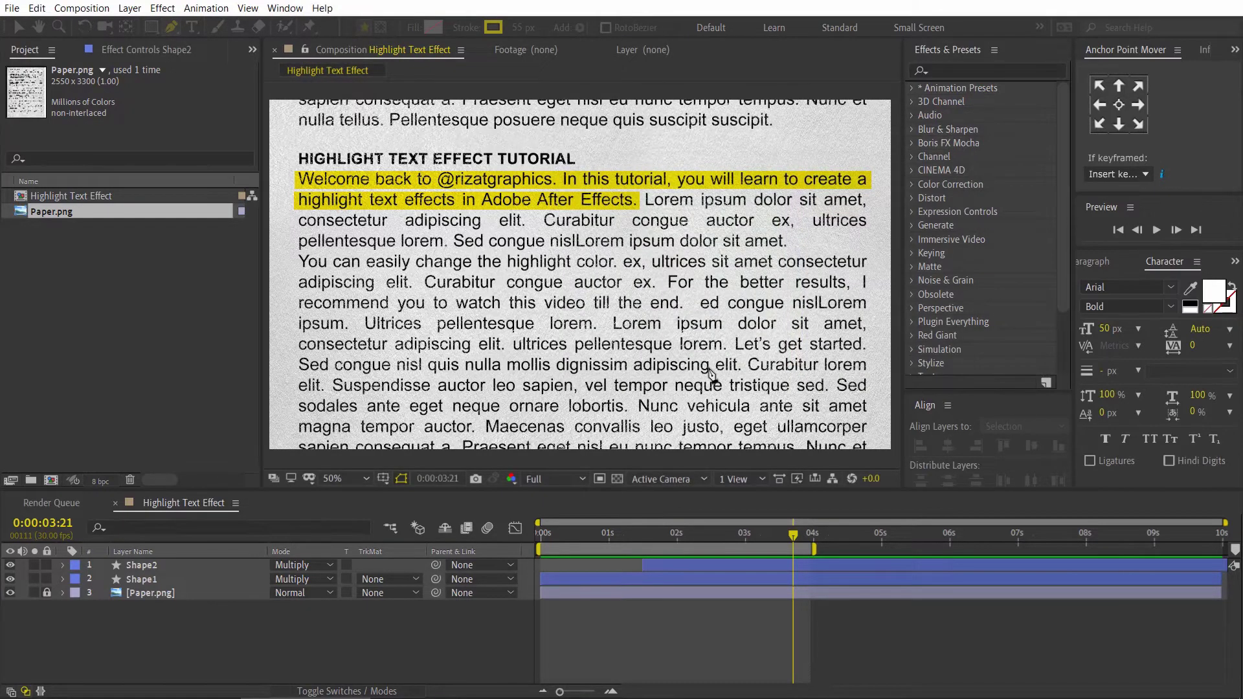
pyautogui.click(200, 626)
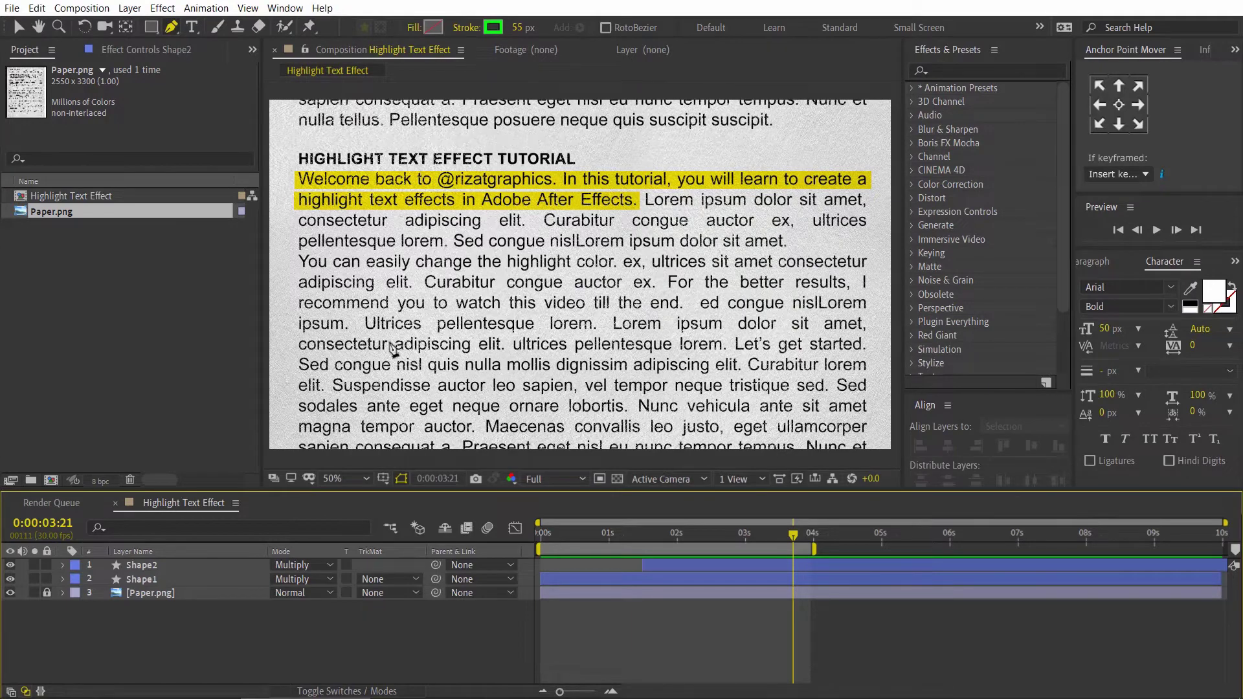
pyautogui.click(359, 323)
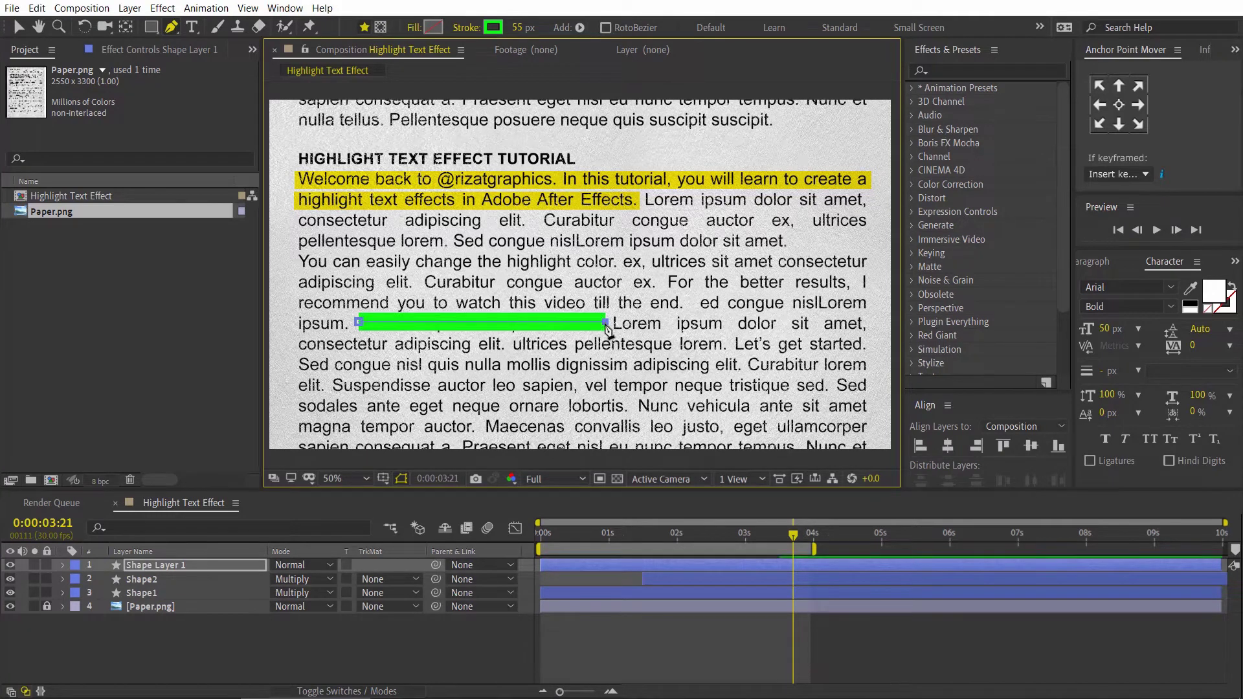
# Nudge the green stroke down onto the text line and rename its layer Shape3.
pyautogui.press('v')
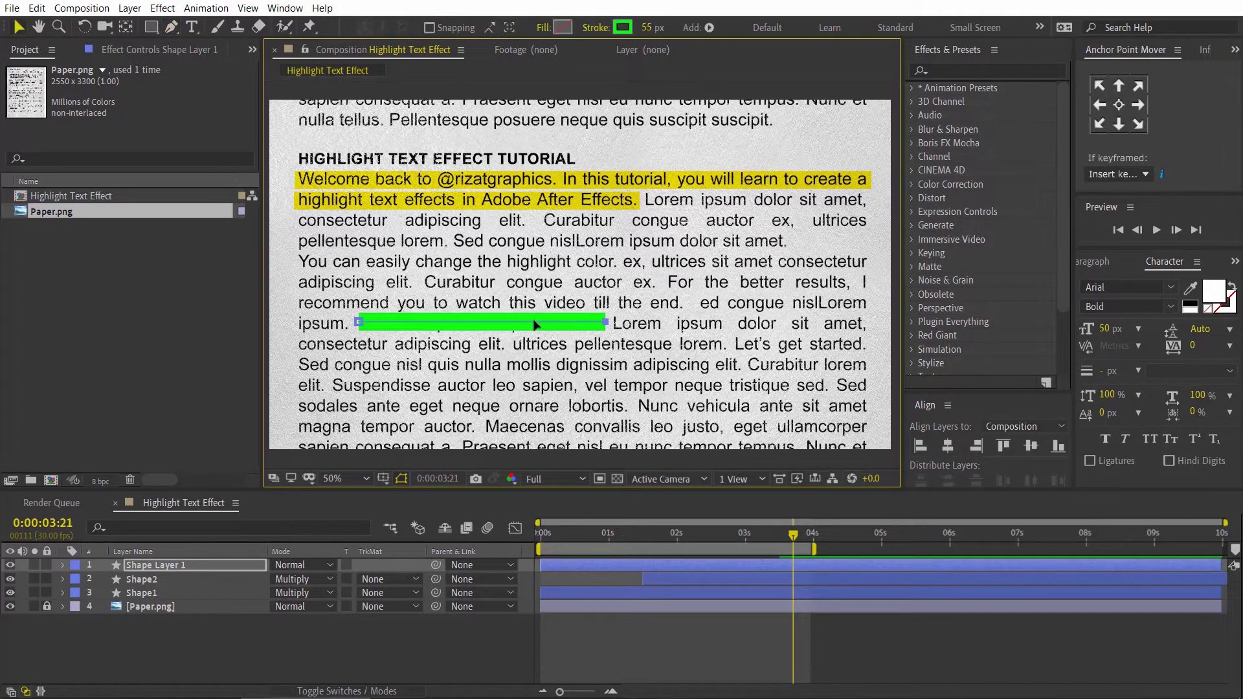
pyautogui.moveTo(531, 326); pyautogui.dragTo(530, 328)
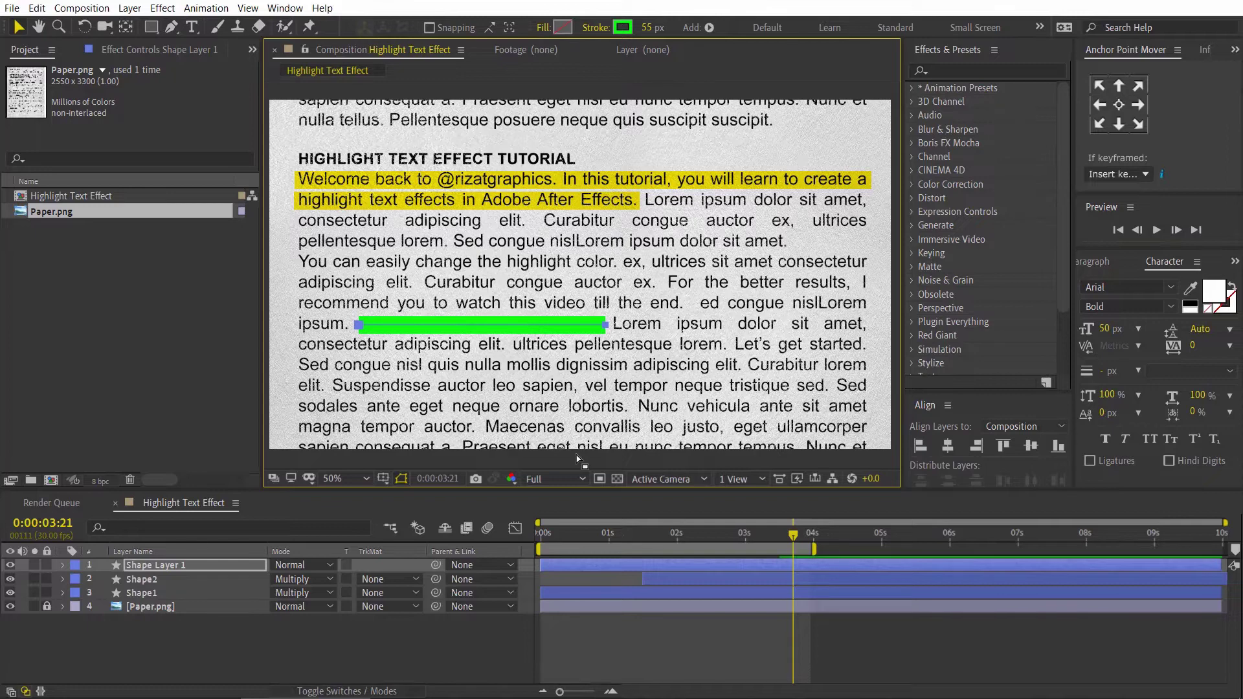
pyautogui.click(550, 524)
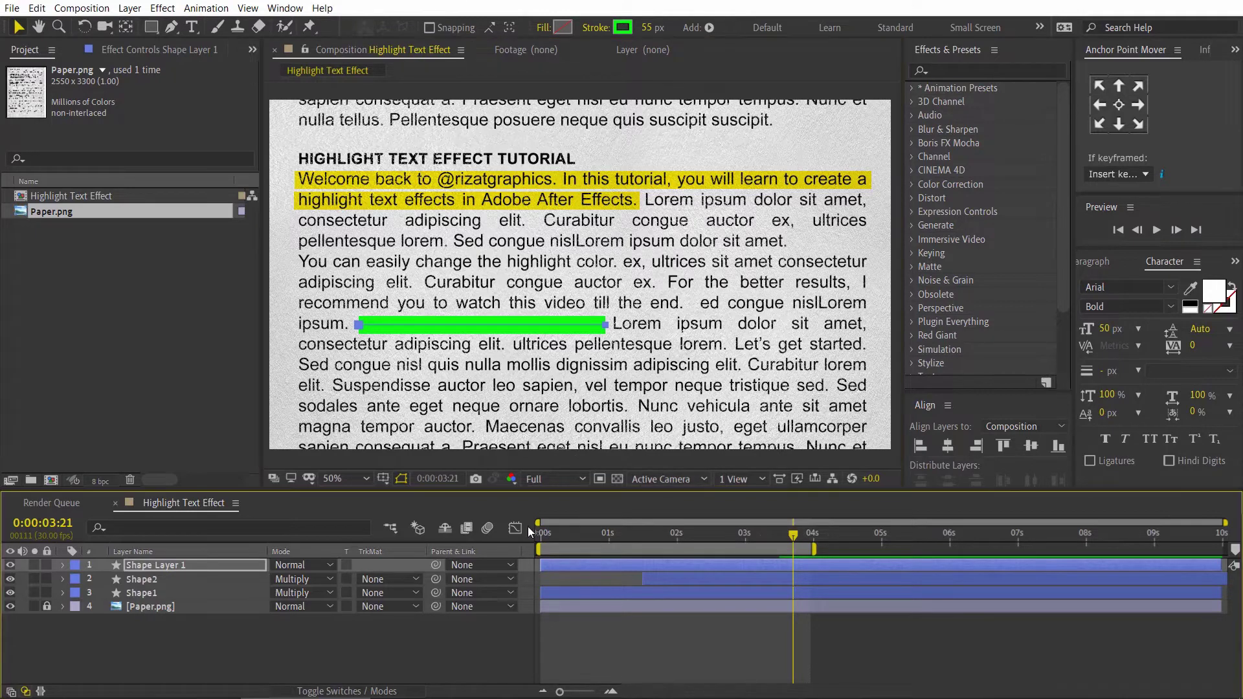
pyautogui.click(536, 534)
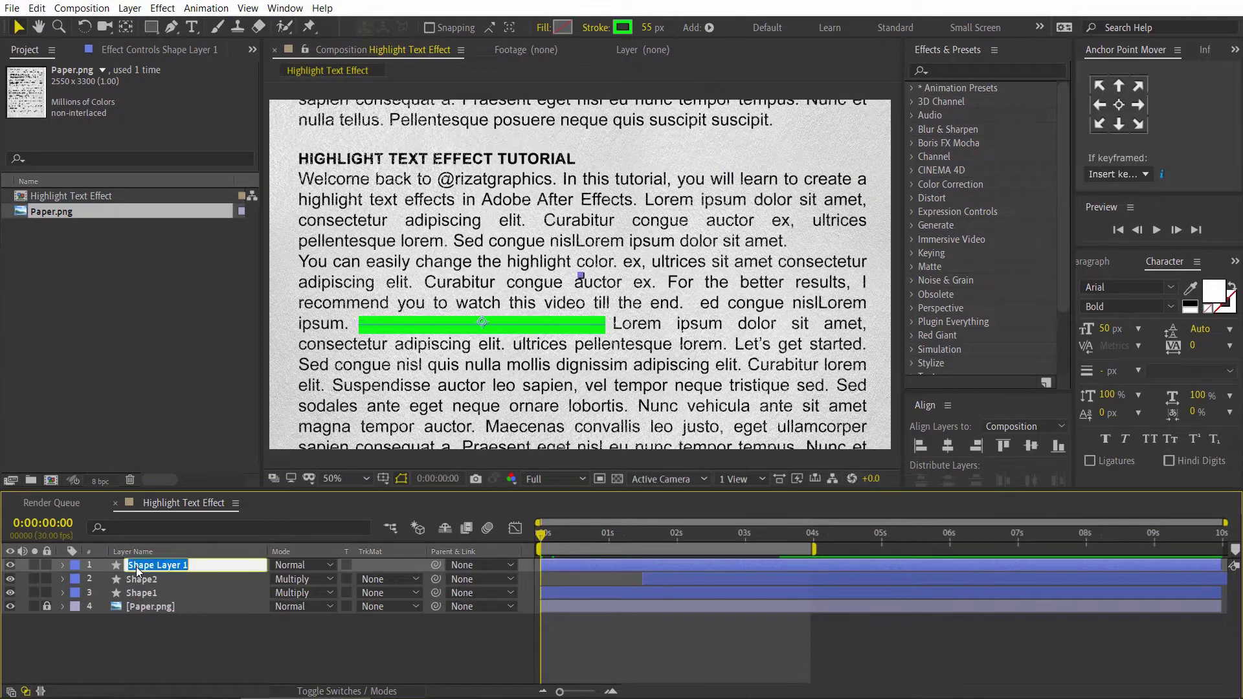
pyautogui.write('Shape3')
pyautogui.press('Return')
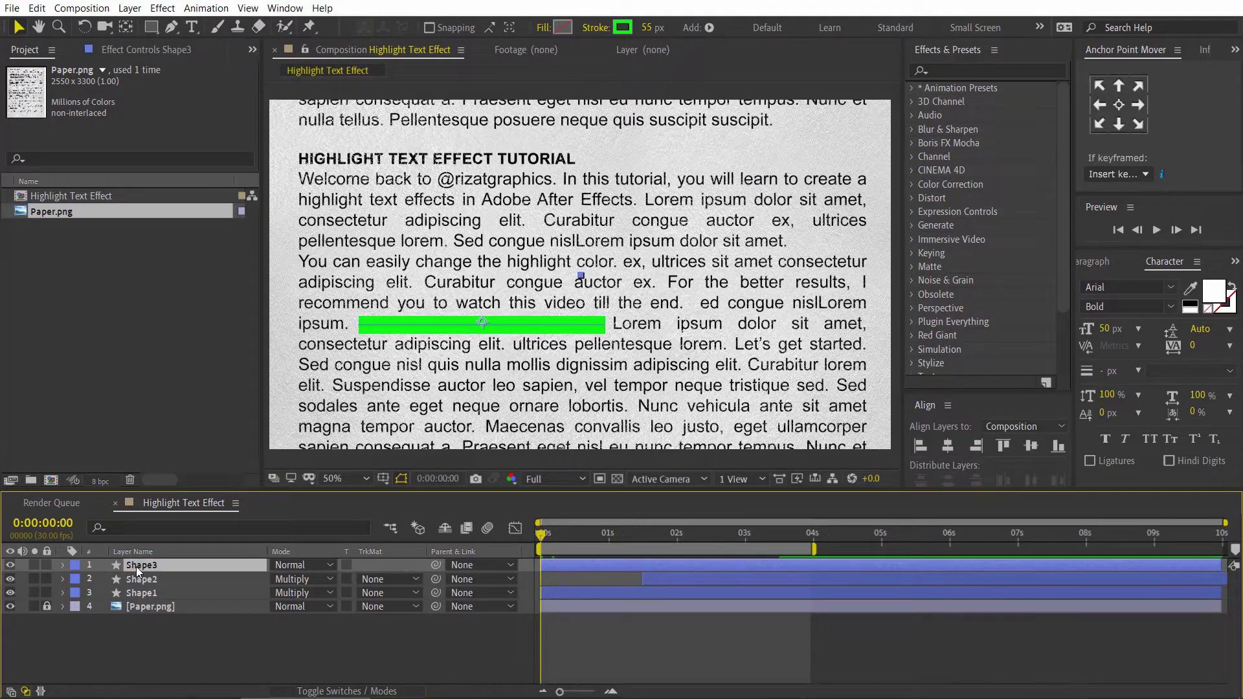
pyautogui.click(280, 563)
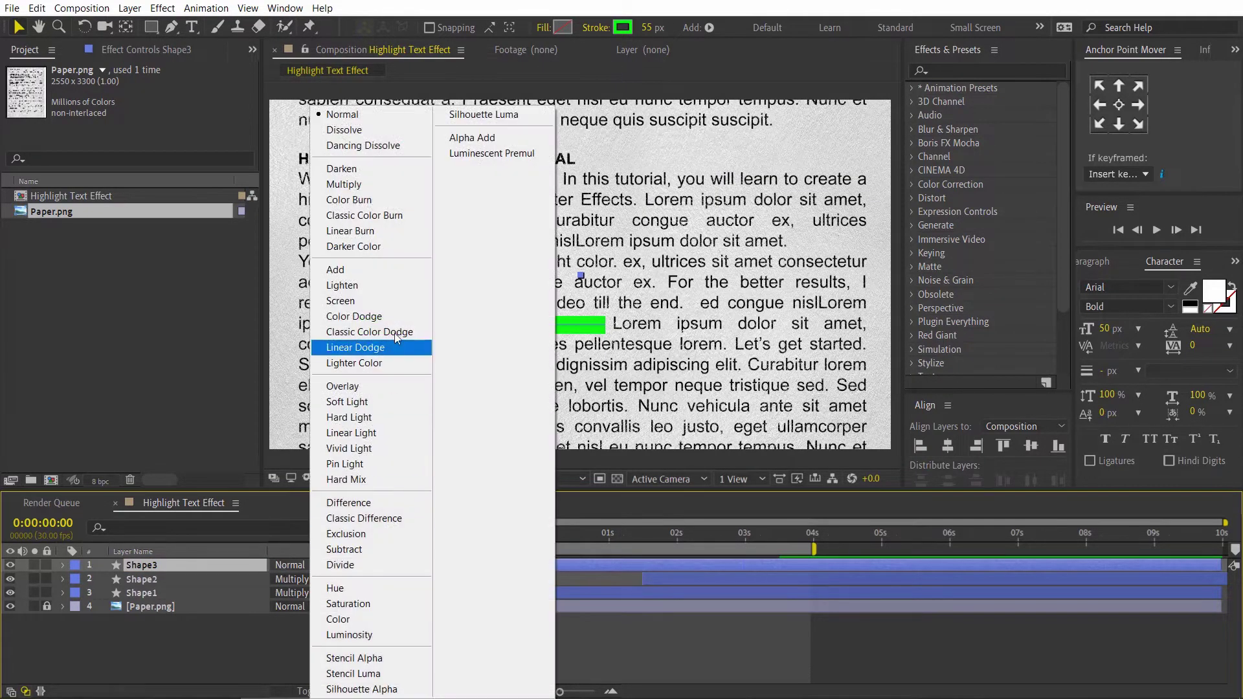
# Set Shape3's blending mode to Multiply and add Trim Paths to it.
pyautogui.click(383, 188)
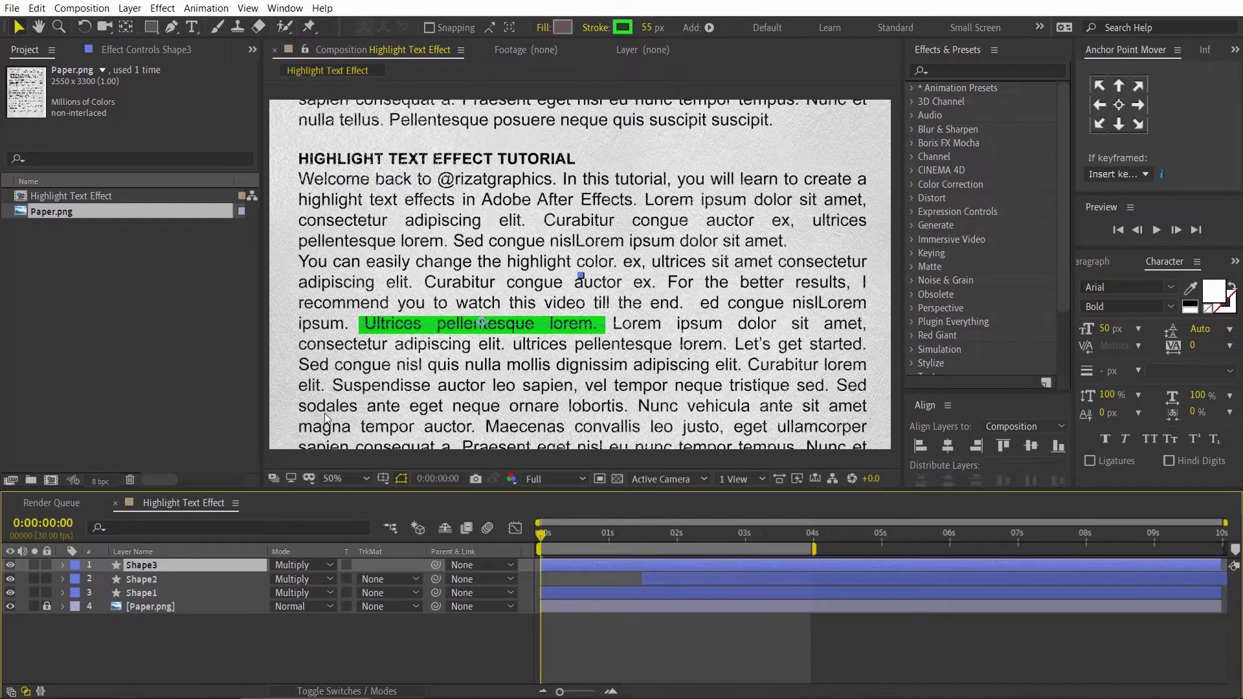
pyautogui.click(62, 565)
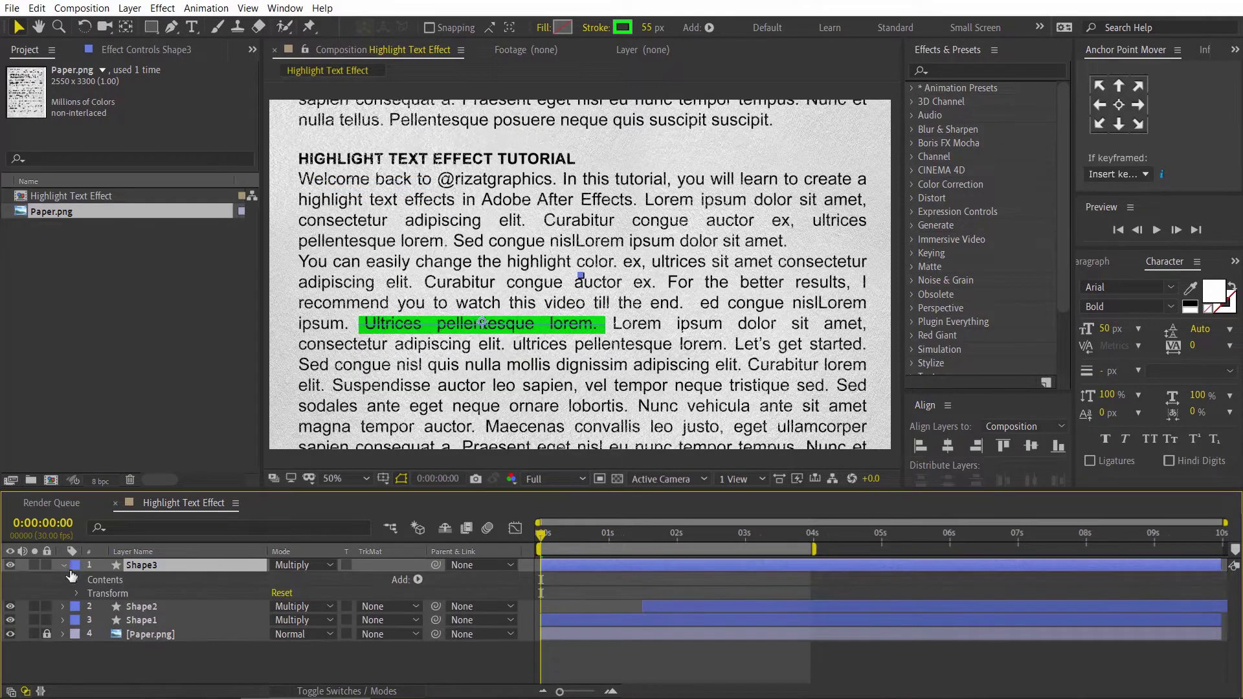
pyautogui.click(417, 580)
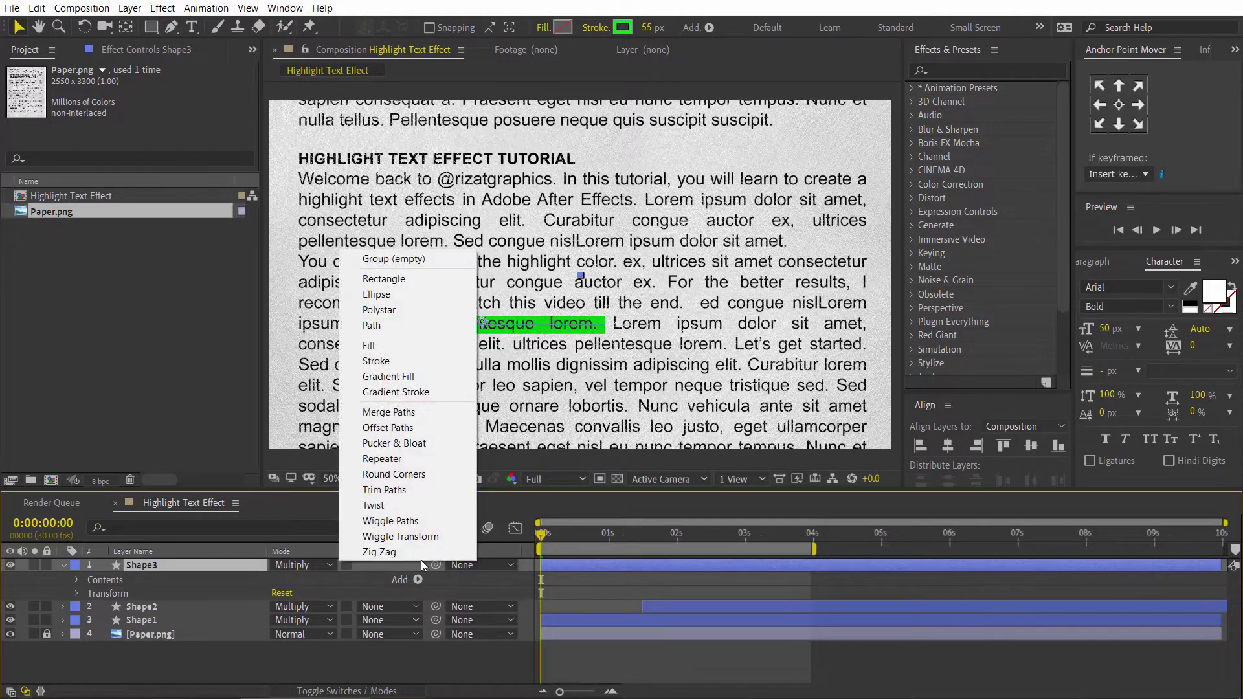
pyautogui.click(410, 489)
pyautogui.click(90, 607)
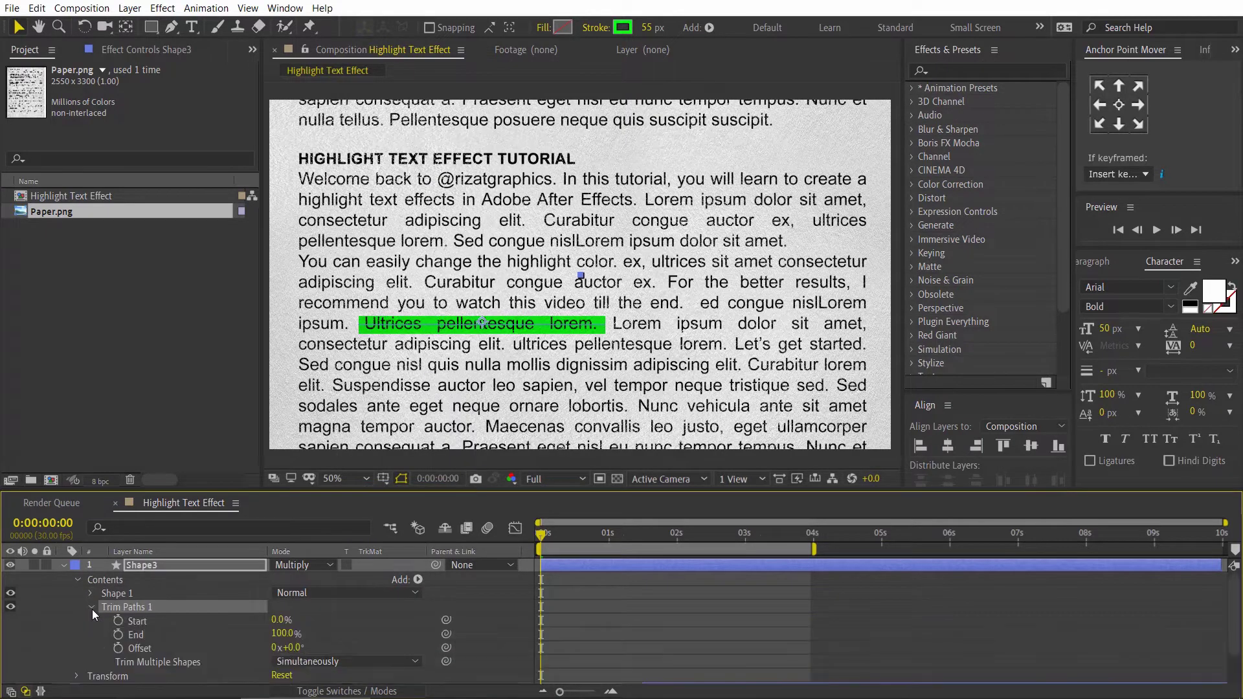
# Keyframe the Trim Paths End from 0% at the start to 100% at 2 seconds.
pyautogui.click(118, 633)
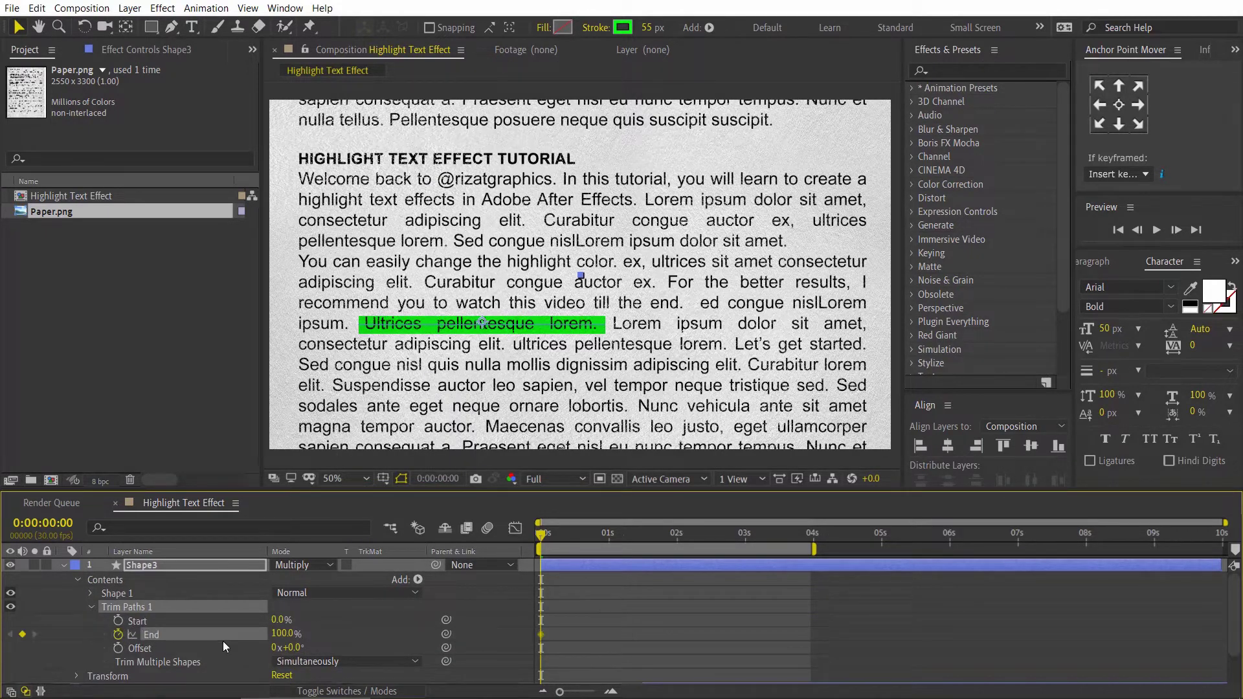
pyautogui.moveTo(280, 638); pyautogui.dragTo(213, 638)
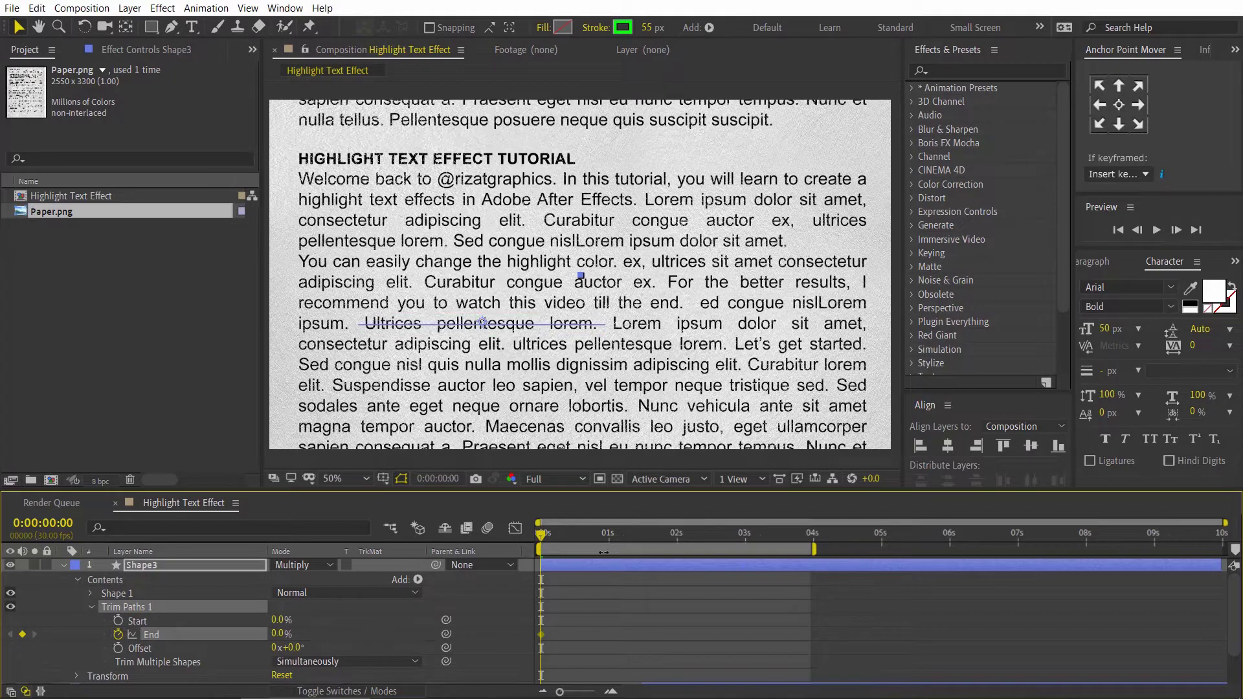
pyautogui.click(676, 538)
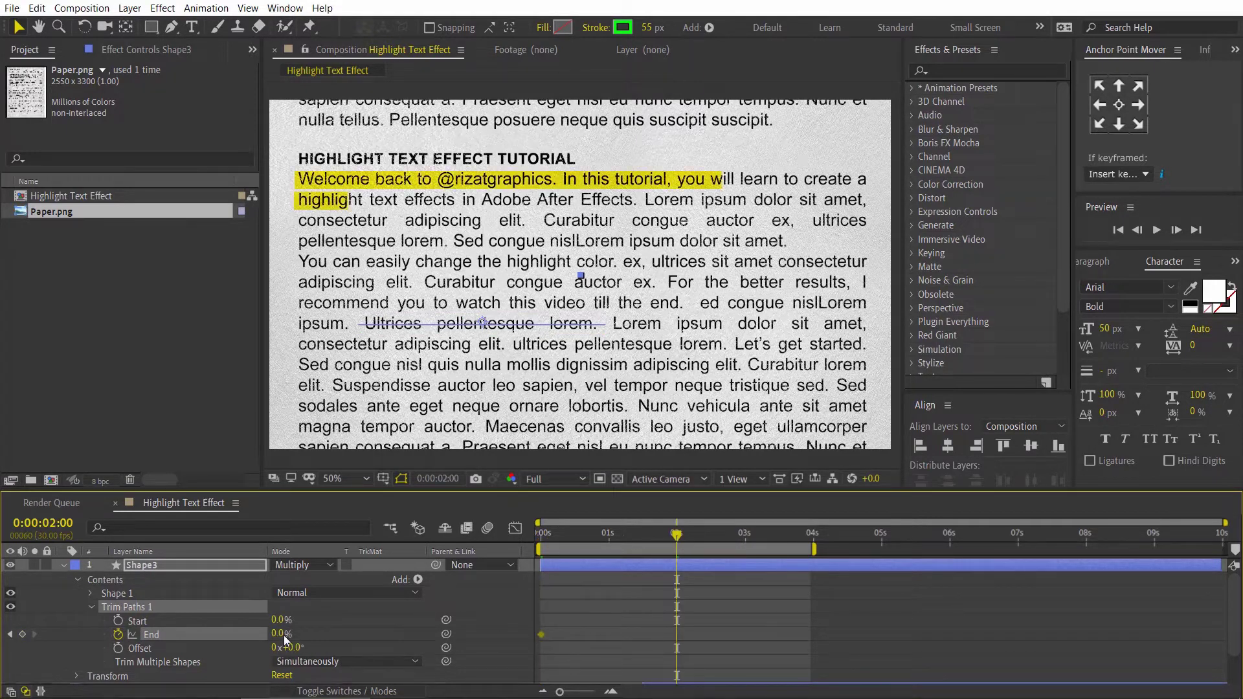
pyautogui.moveTo(279, 634); pyautogui.dragTo(530, 629)
# Apply Easy Ease to both End keyframes, collapse Shape3, and rewind to 0:00:00:00.
pyautogui.moveTo(732, 610); pyautogui.dragTo(529, 655)
pyautogui.rightClick(542, 634)
pyautogui.moveTo(673, 625)
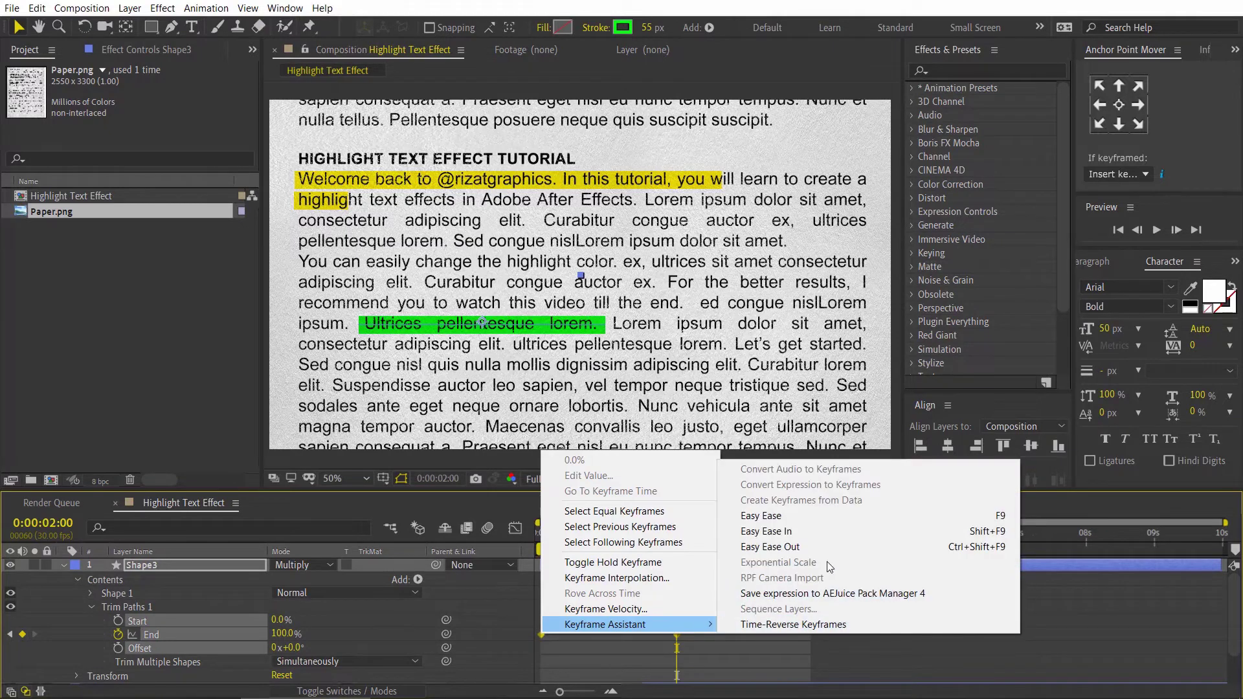
pyautogui.click(825, 517)
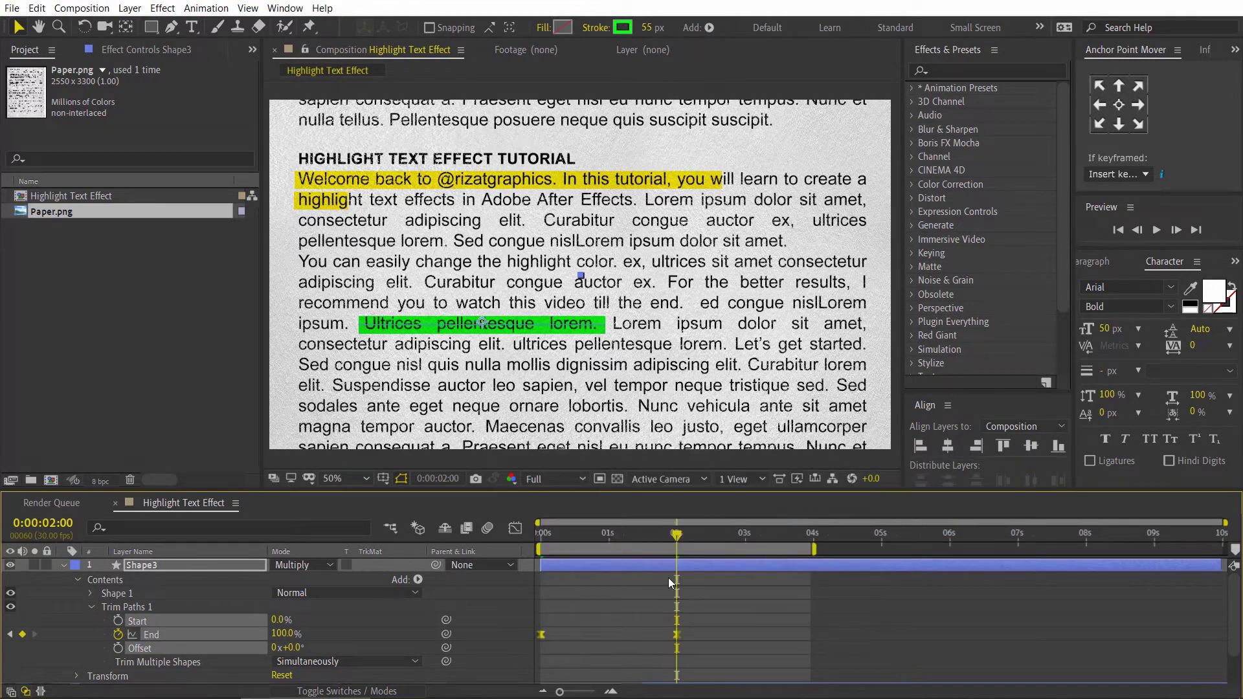
pyautogui.click(64, 565)
pyautogui.click(535, 535)
pyautogui.click(463, 647)
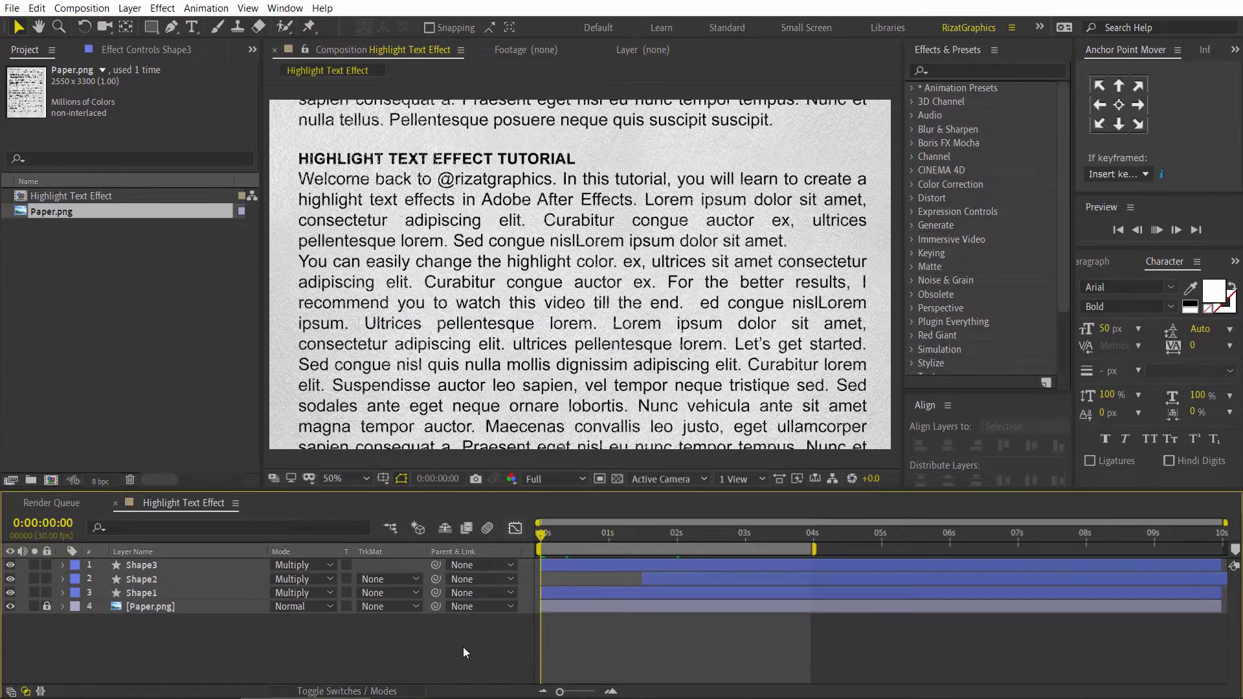
# Preview the animation, then change Shape3's stroke colour from green to cyan 00E8FF.
pyautogui.press('space')
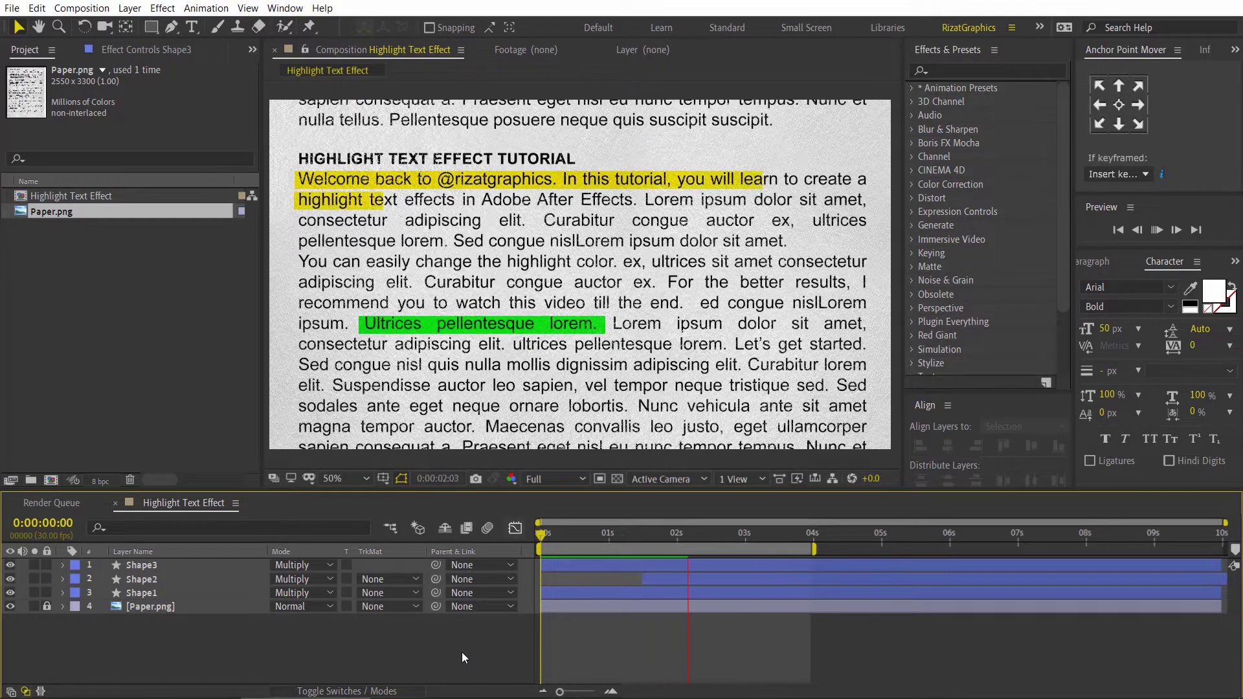
pyautogui.press('space')
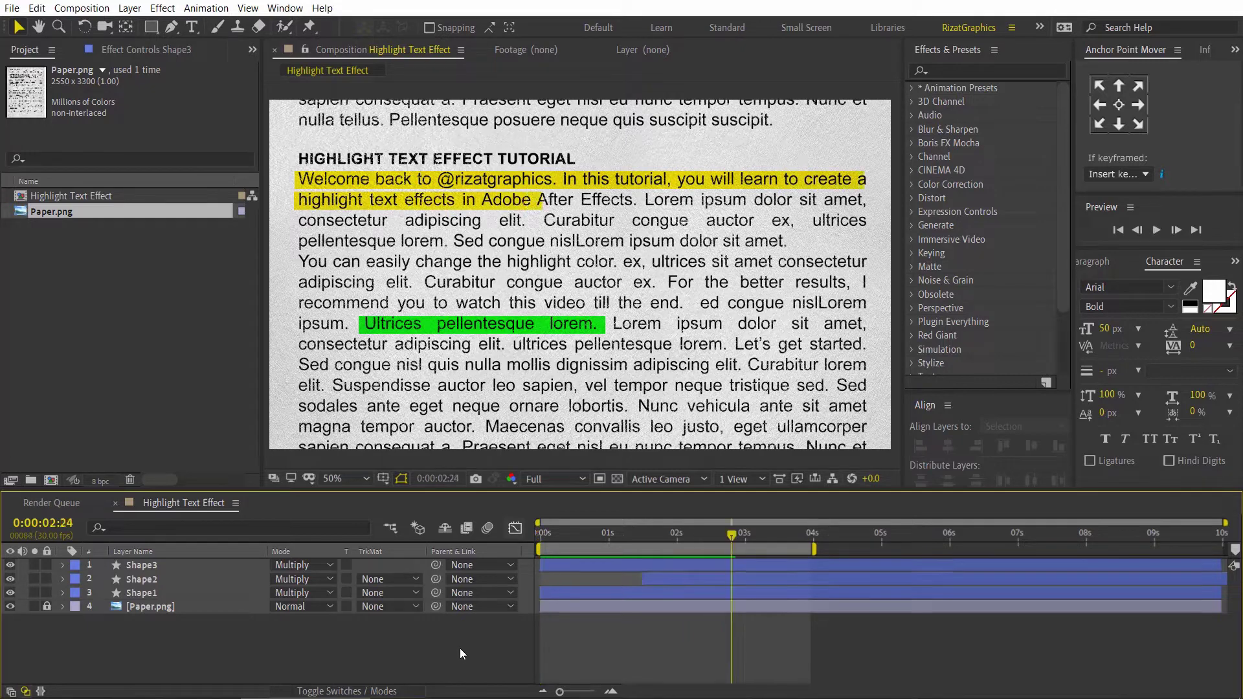
pyautogui.click(125, 569)
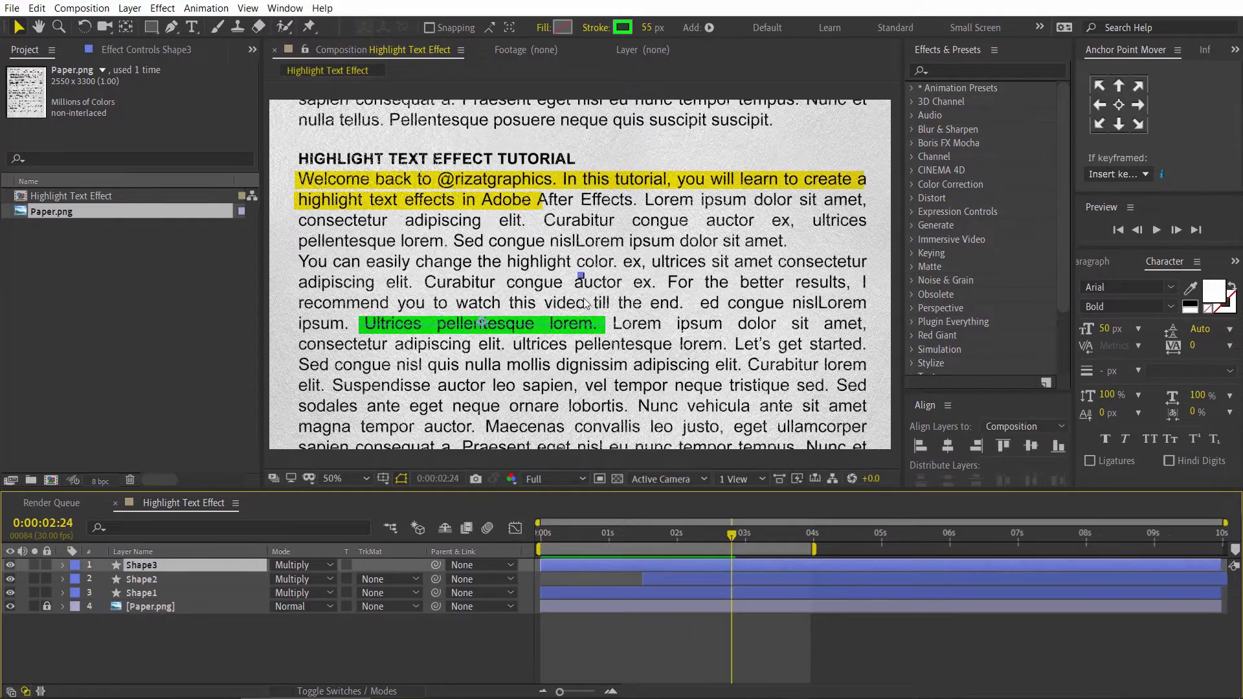
pyautogui.click(622, 28)
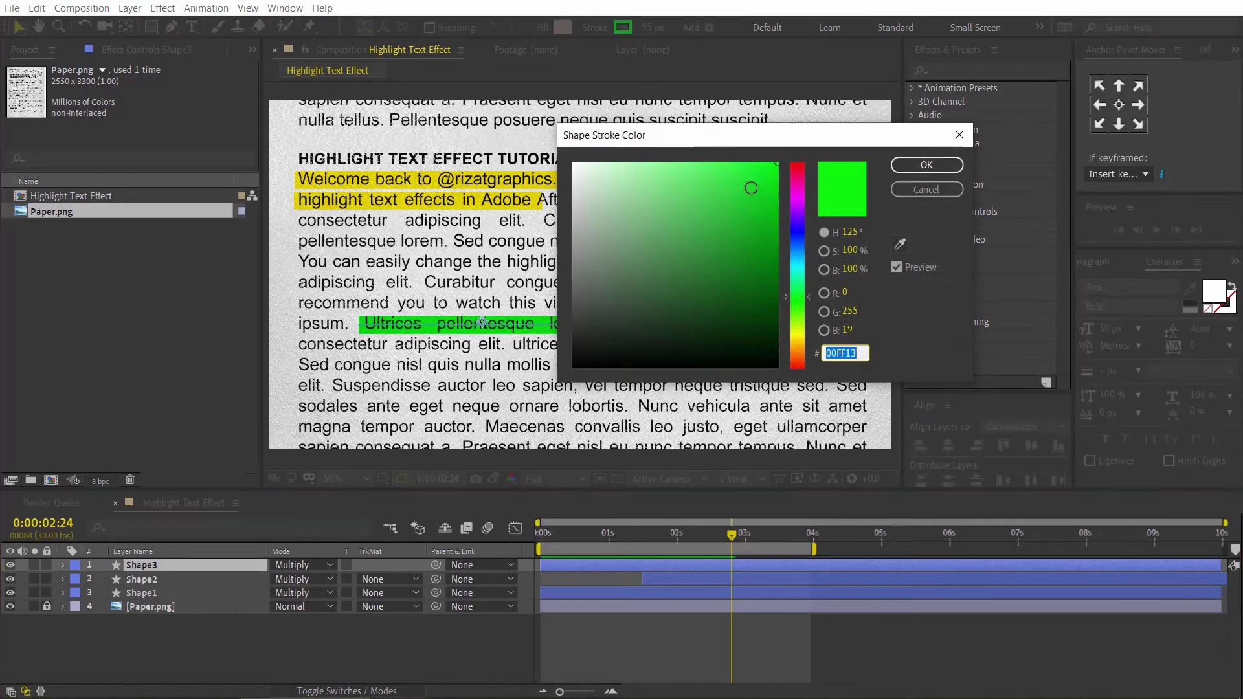
pyautogui.moveTo(806, 252); pyautogui.dragTo(804, 263)
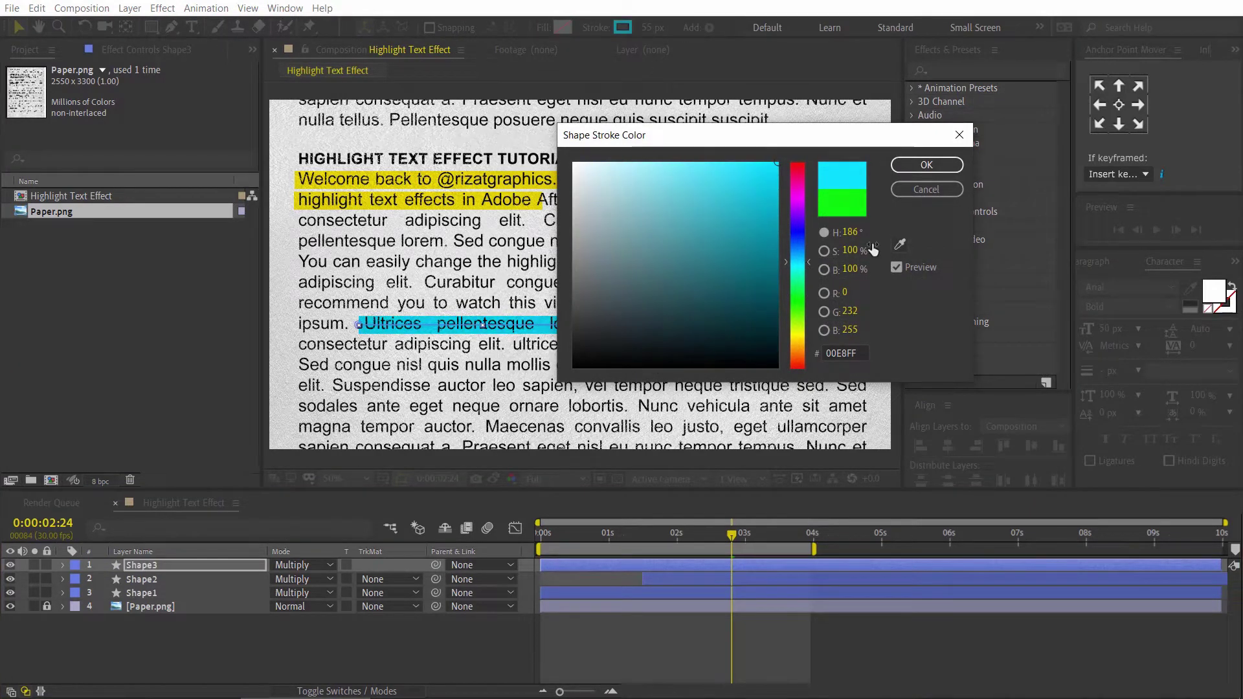
pyautogui.click(926, 165)
# Zoom and pan onto the cyan highlight, then nudge it up a few pixels.
pyautogui.scroll(2, 511, 346)
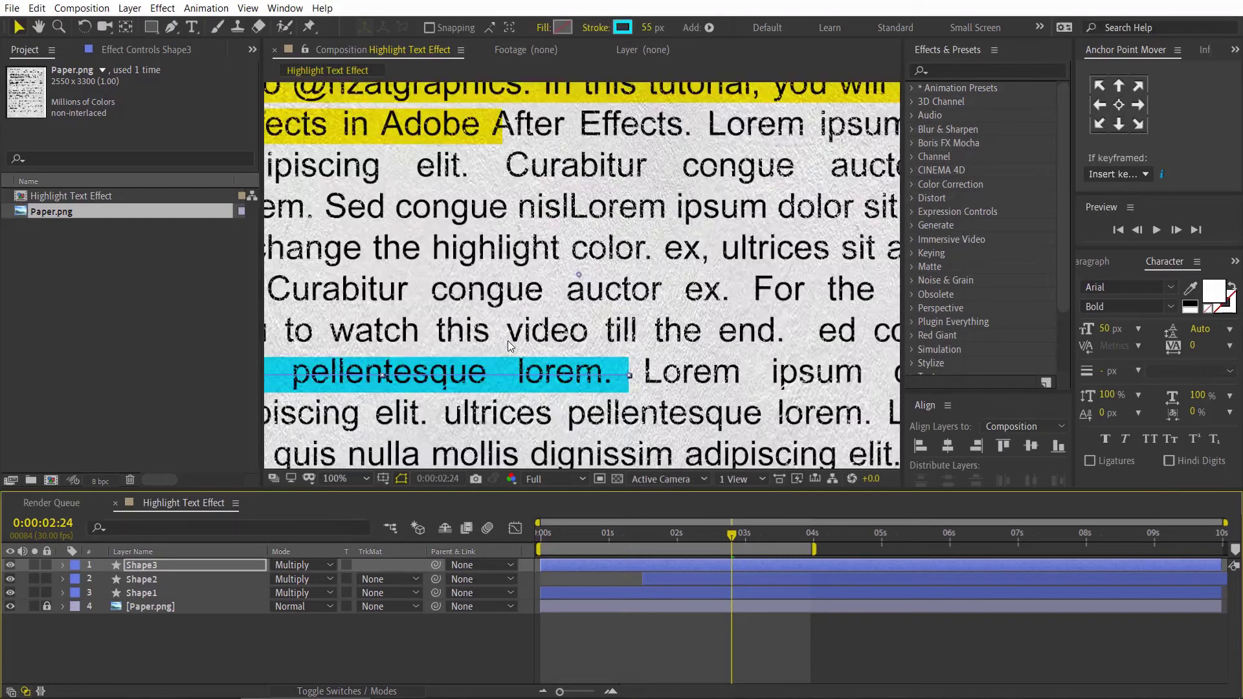
pyautogui.press('h')
pyautogui.moveTo(453, 389); pyautogui.dragTo(700, 322)
pyautogui.press('v')
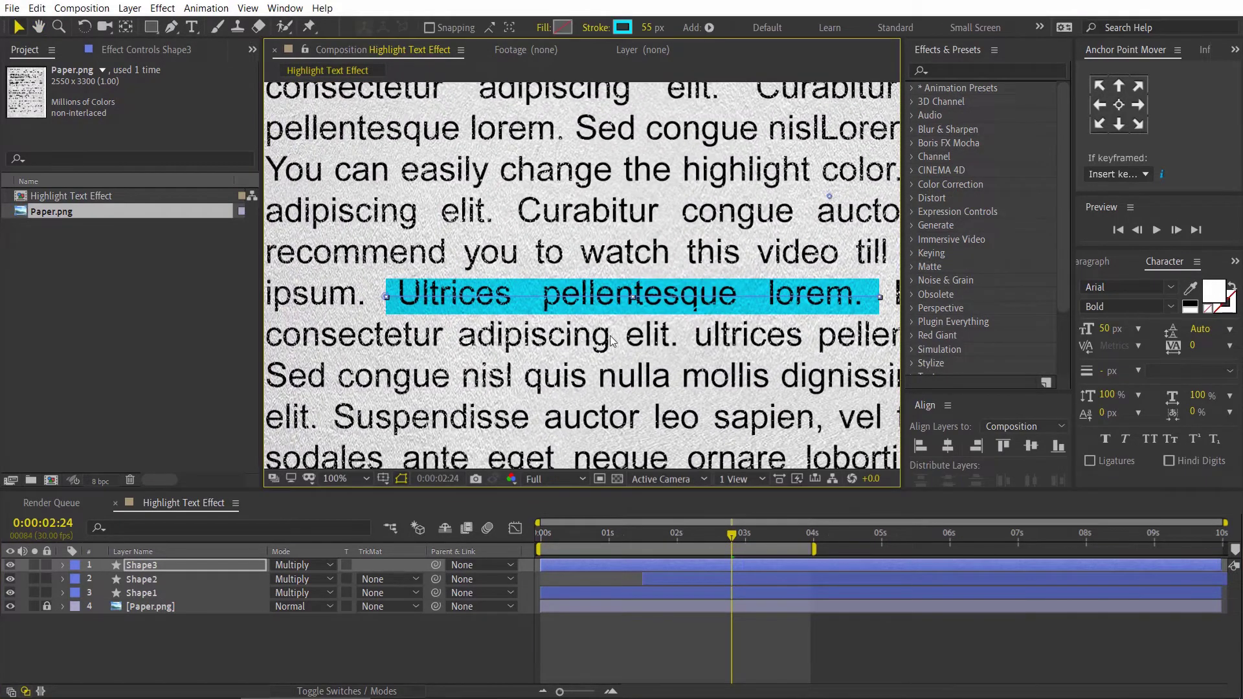
pyautogui.press('Up')
pyautogui.press('Up')
pyautogui.press('Up')
pyautogui.press('Up')
pyautogui.press('Up')
pyautogui.press('Up')
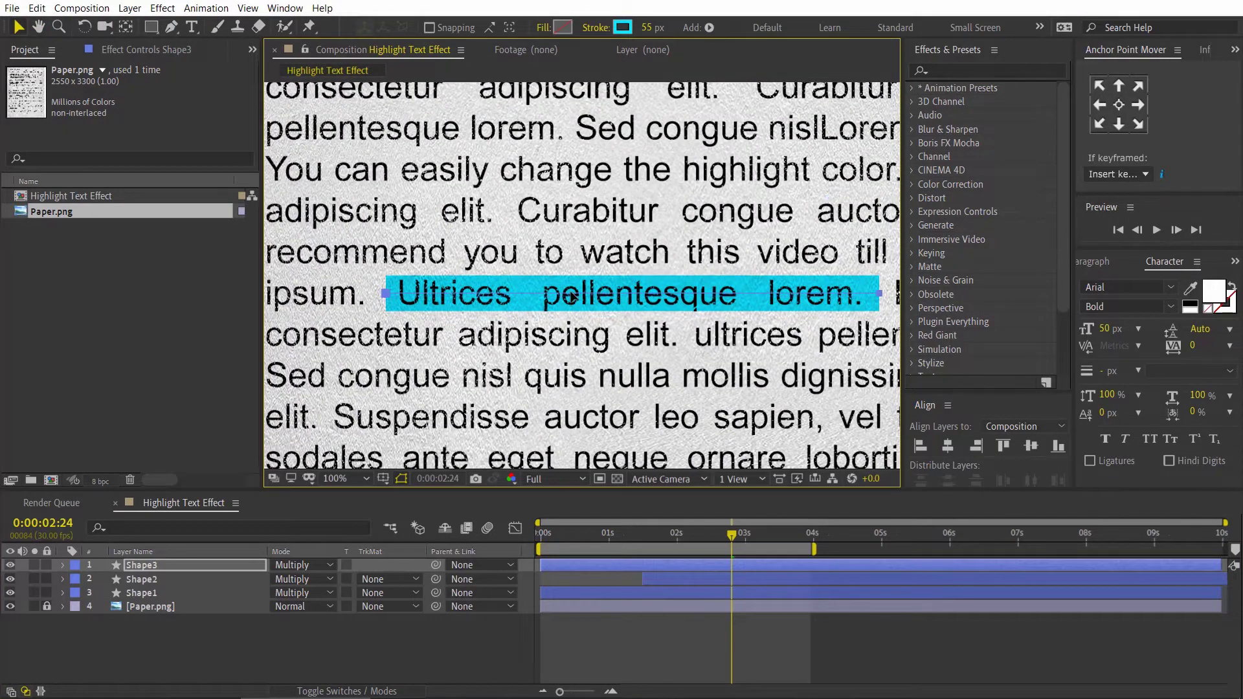
# Set the Line Cap of Shape3's Stroke 1 to Round Cap.
pyautogui.click(62, 565)
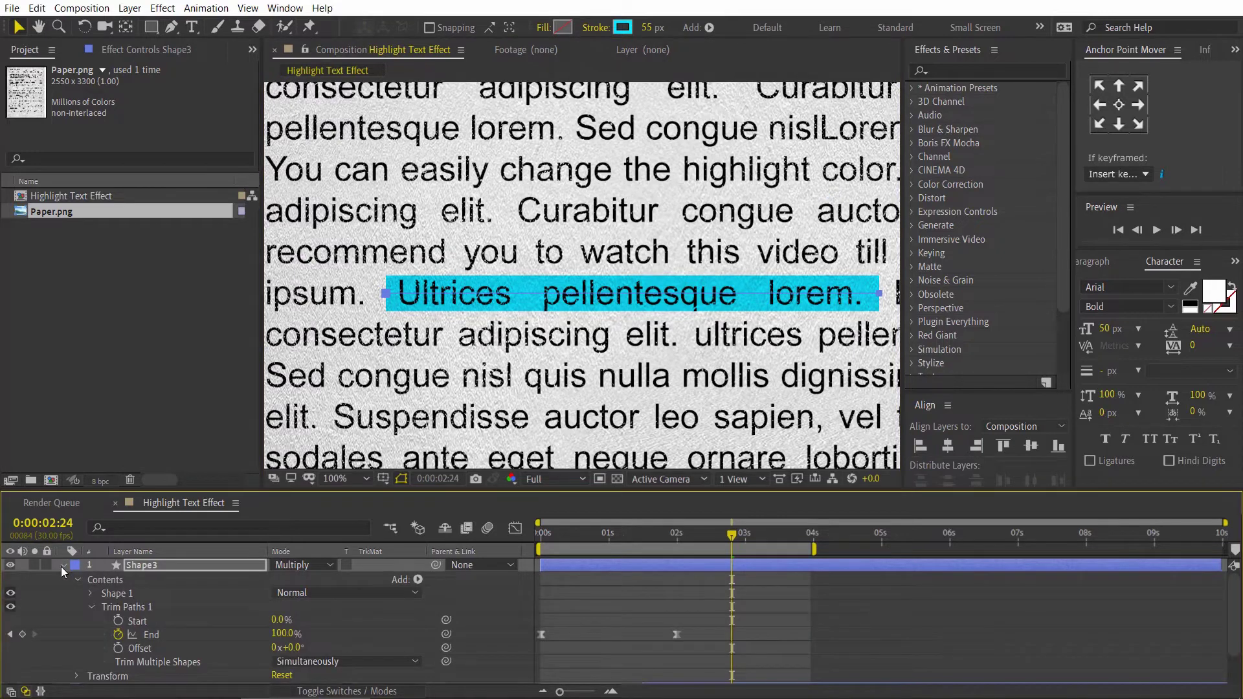
pyautogui.click(90, 607)
pyautogui.click(90, 593)
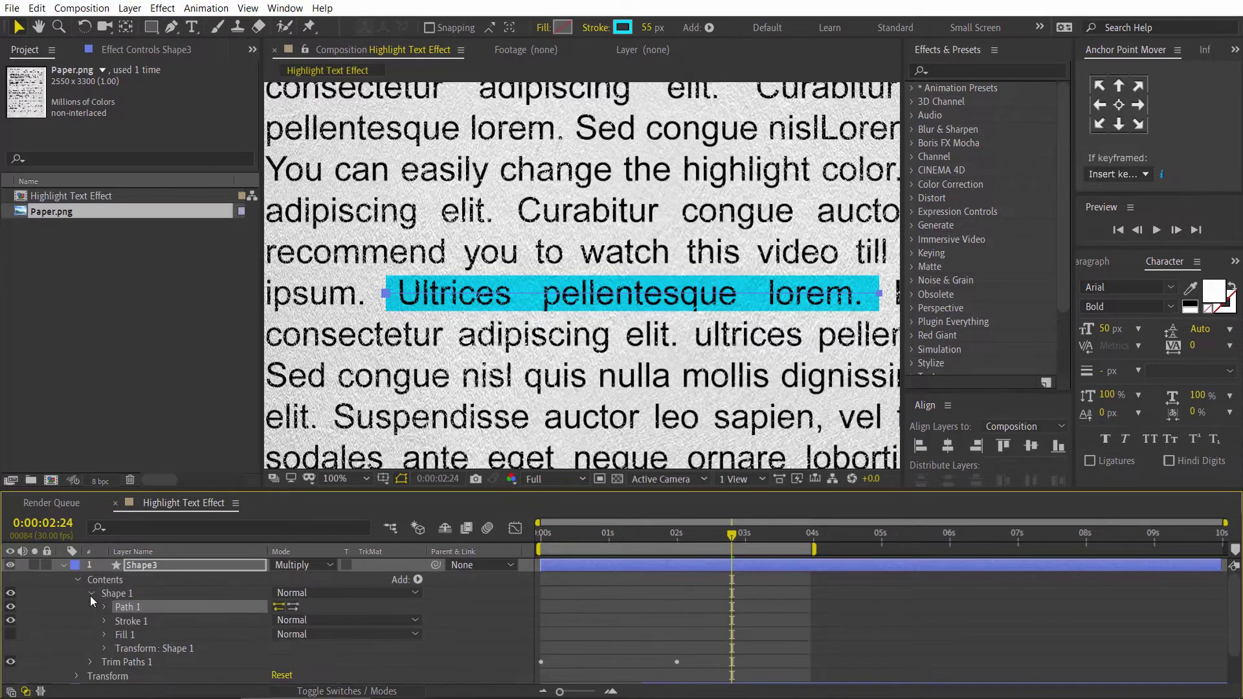
pyautogui.click(104, 621)
pyautogui.scroll(-2, 162, 625)
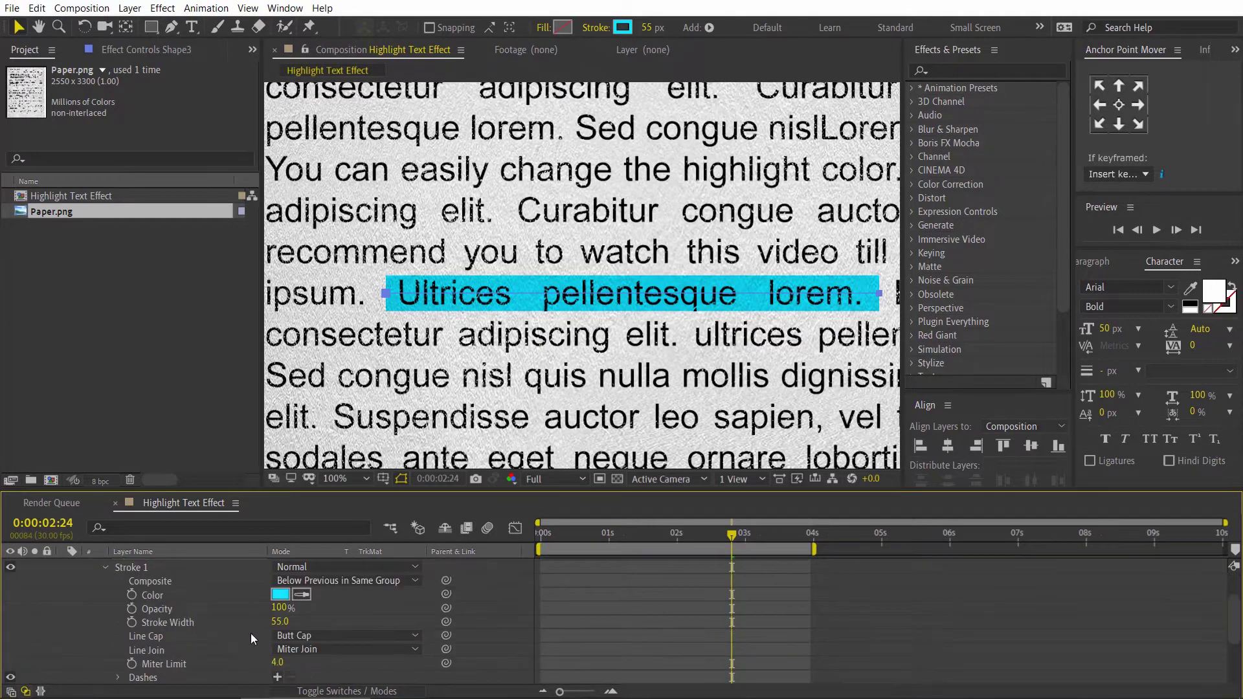
pyautogui.click(347, 637)
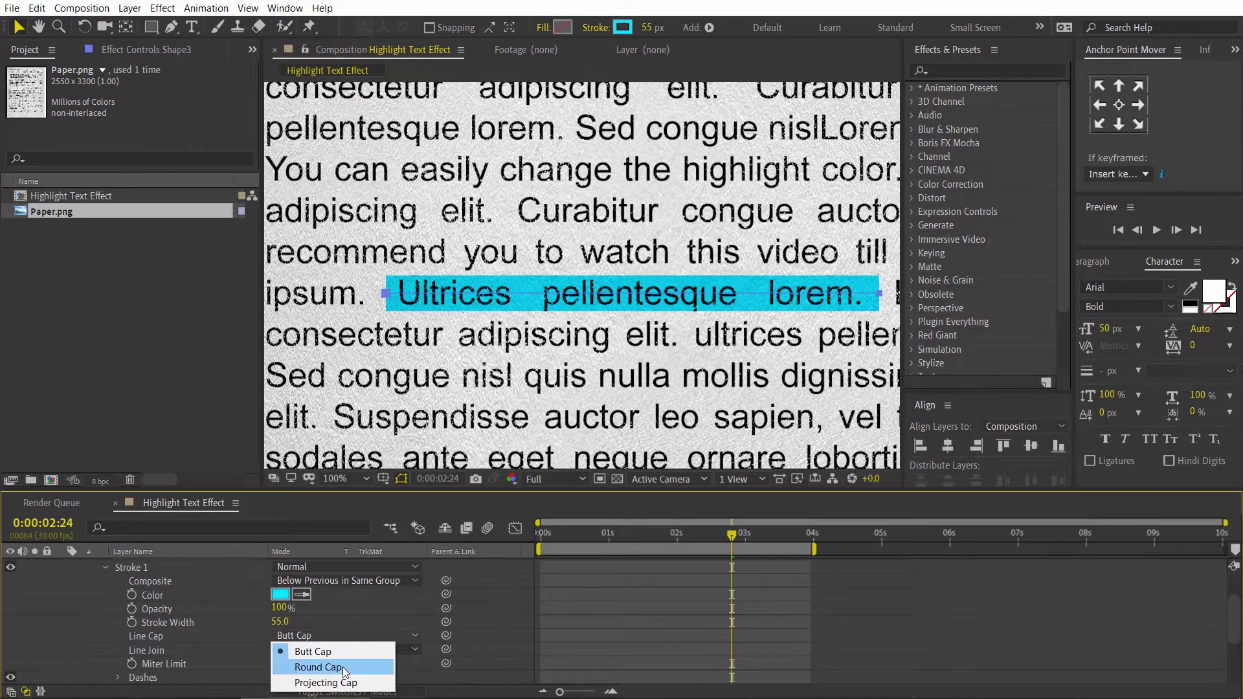
pyautogui.click(343, 667)
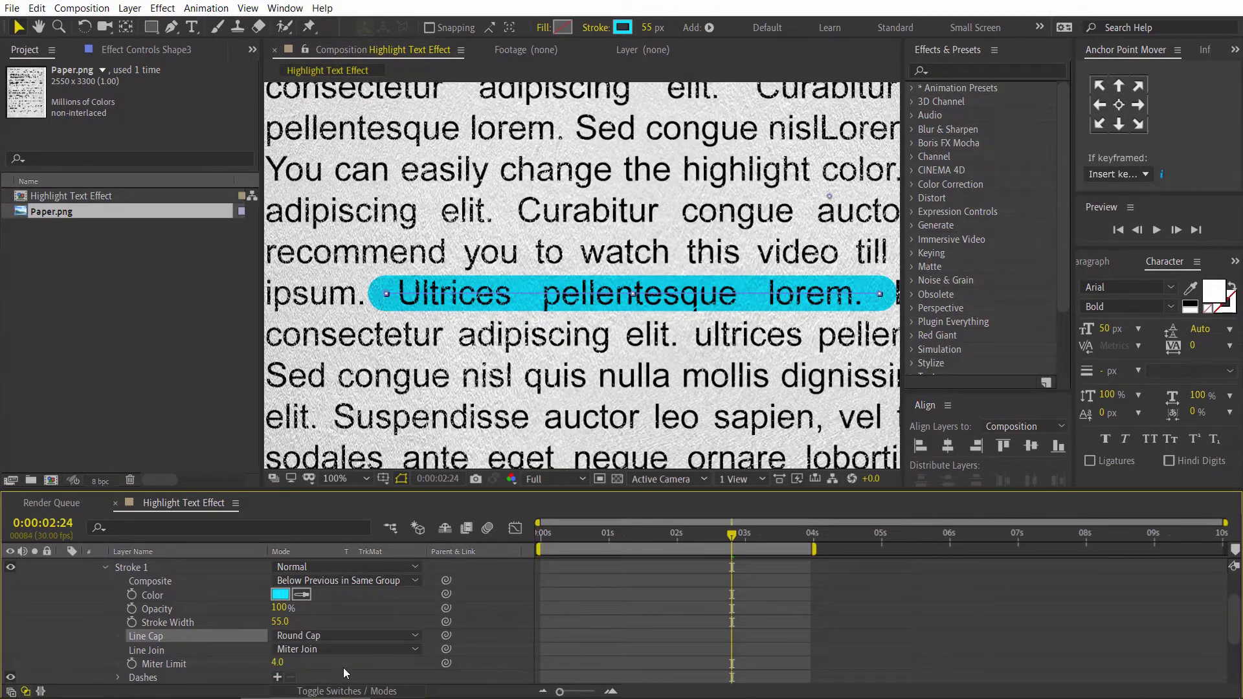
pyautogui.press(',')
pyautogui.press(',')
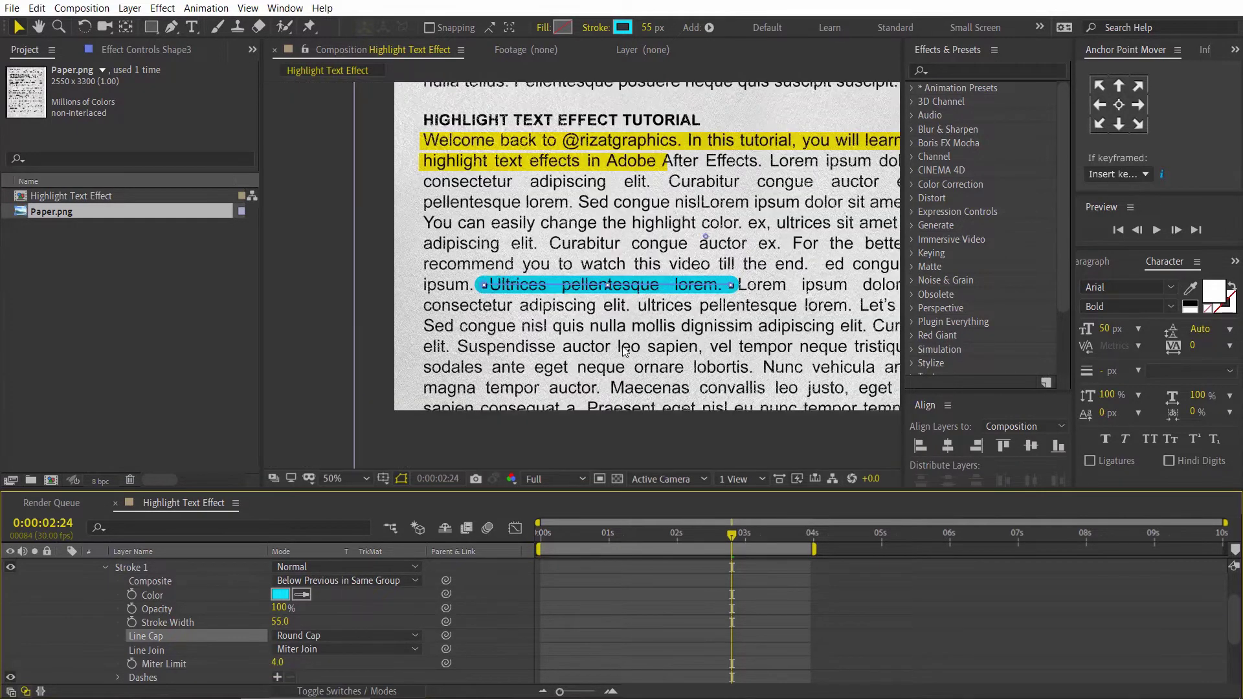
pyautogui.scroll(2, 91, 572)
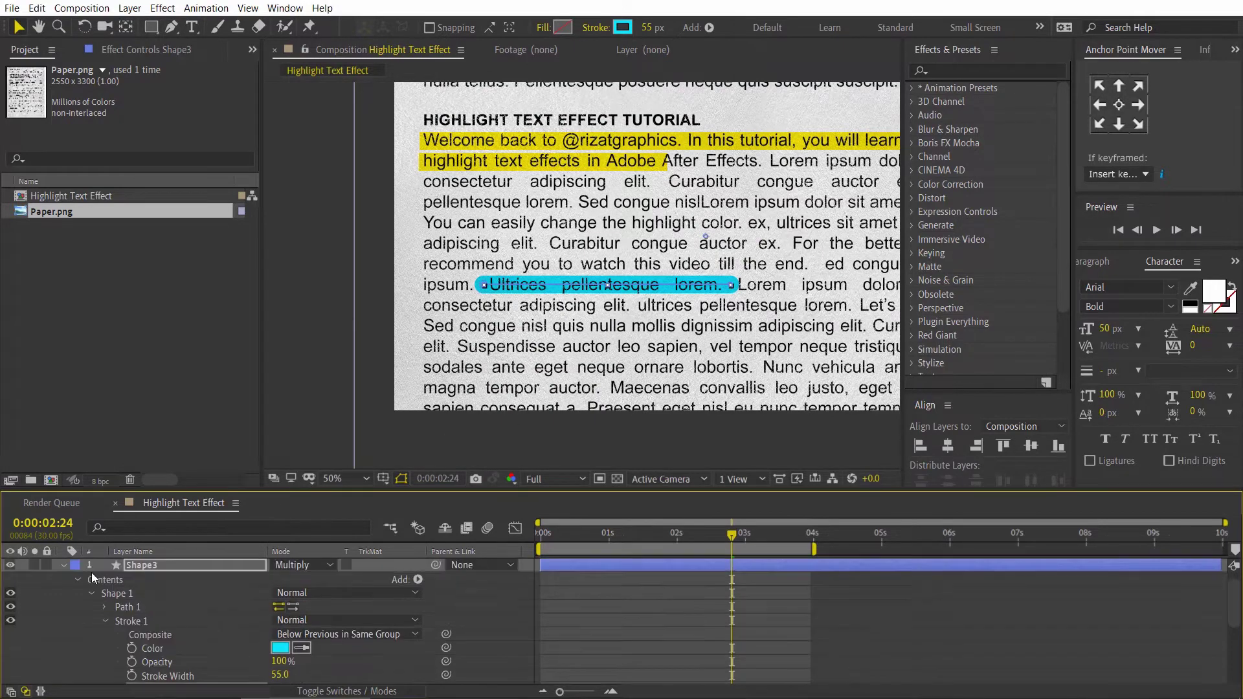
pyautogui.click(63, 565)
pyautogui.press('.')
pyautogui.press('.')
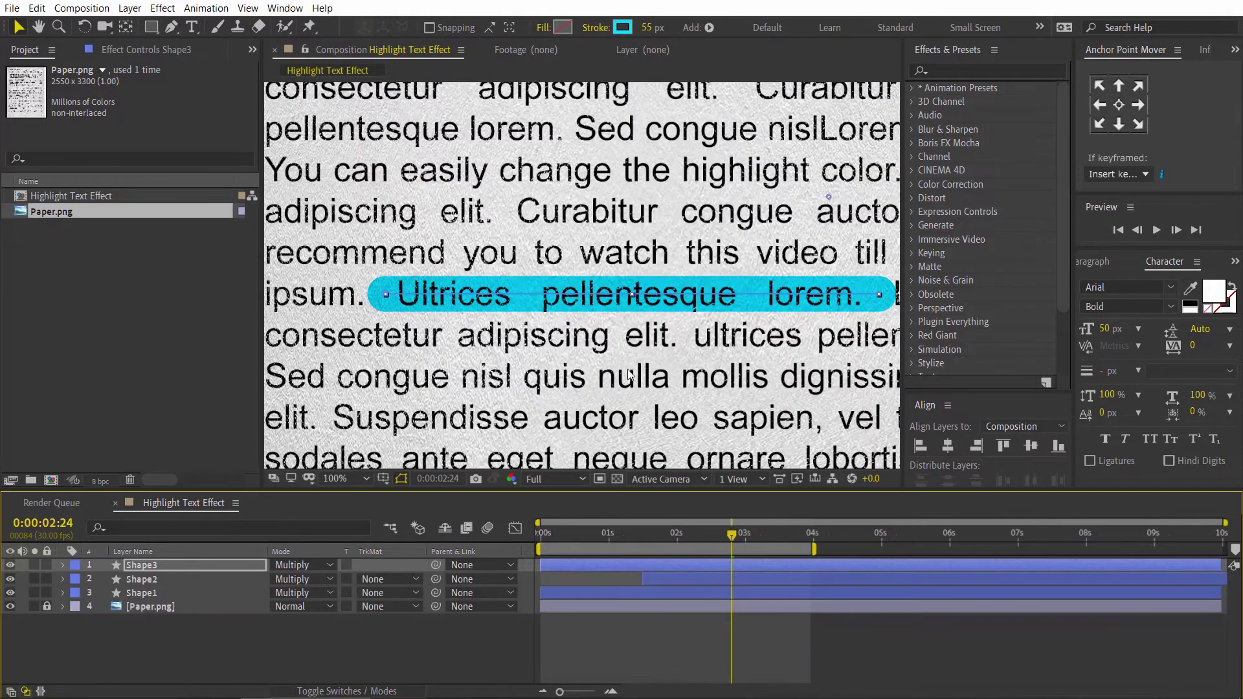
pyautogui.moveTo(628, 374); pyautogui.dragTo(569, 360)
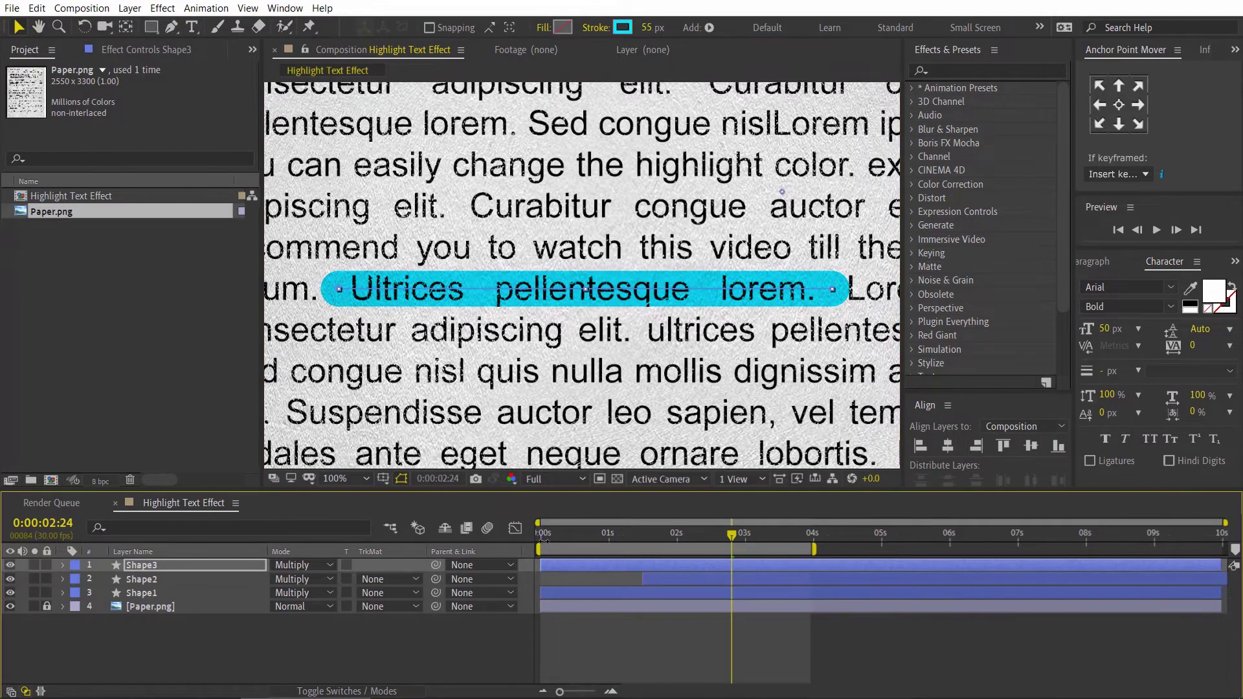
pyautogui.click(533, 537)
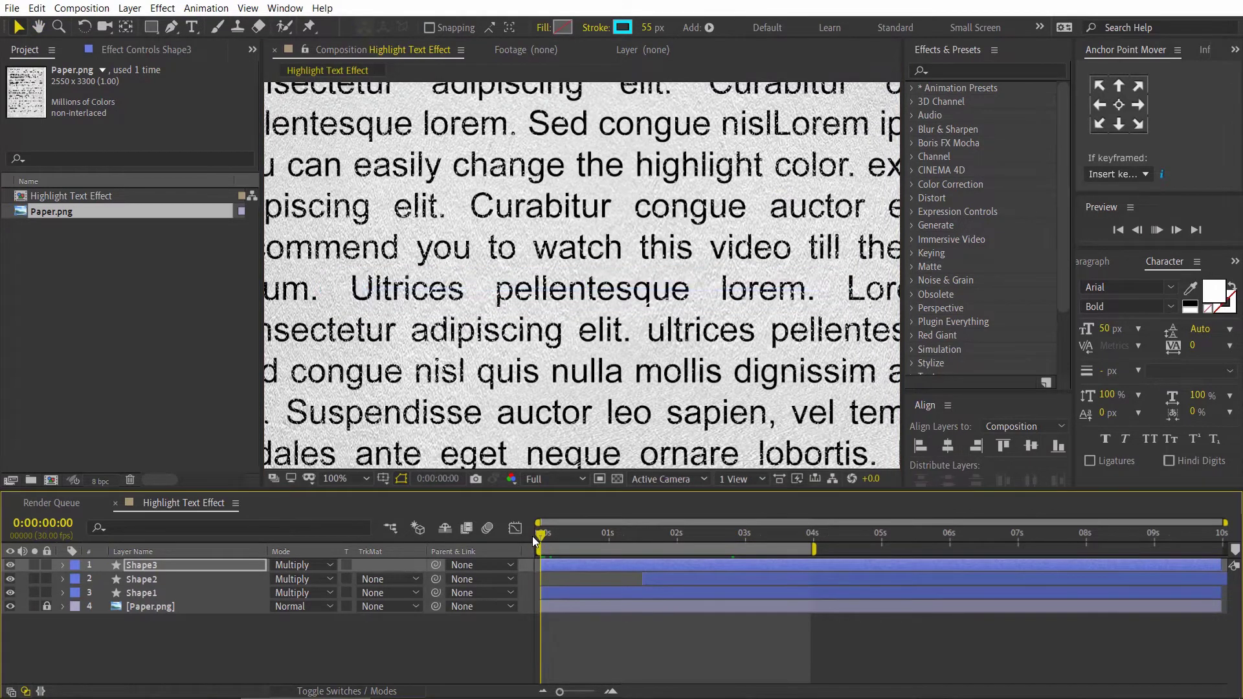
pyautogui.press('space')
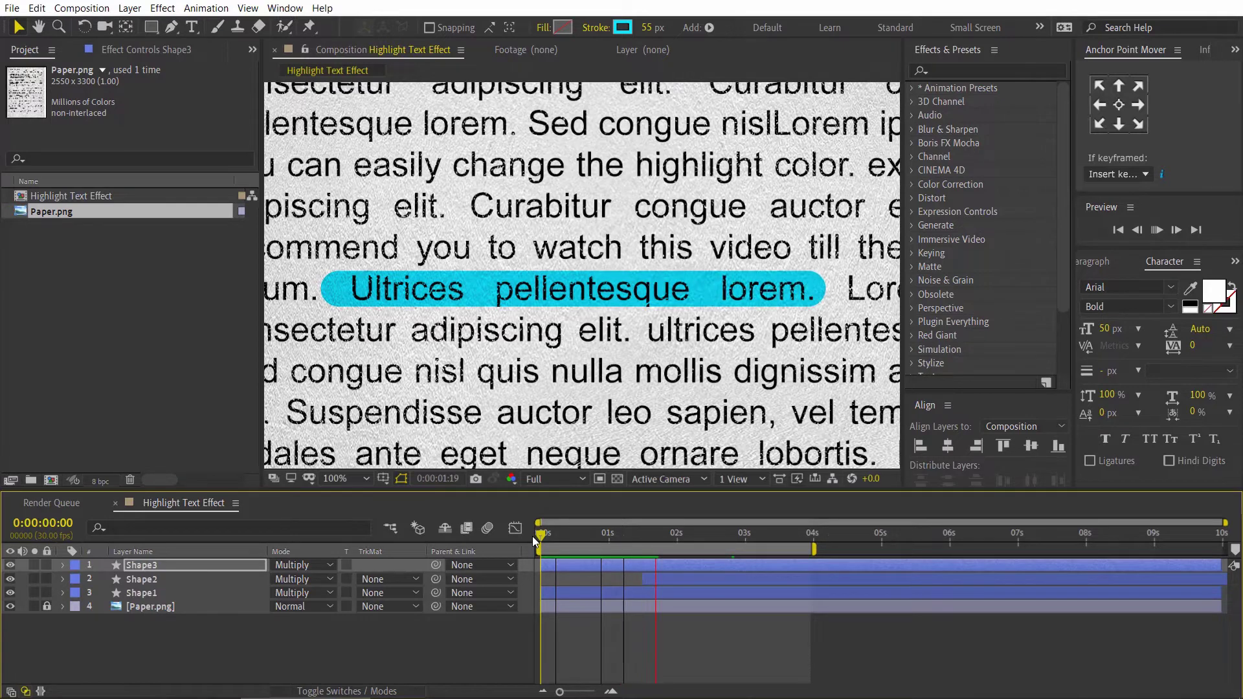
pyautogui.press('space')
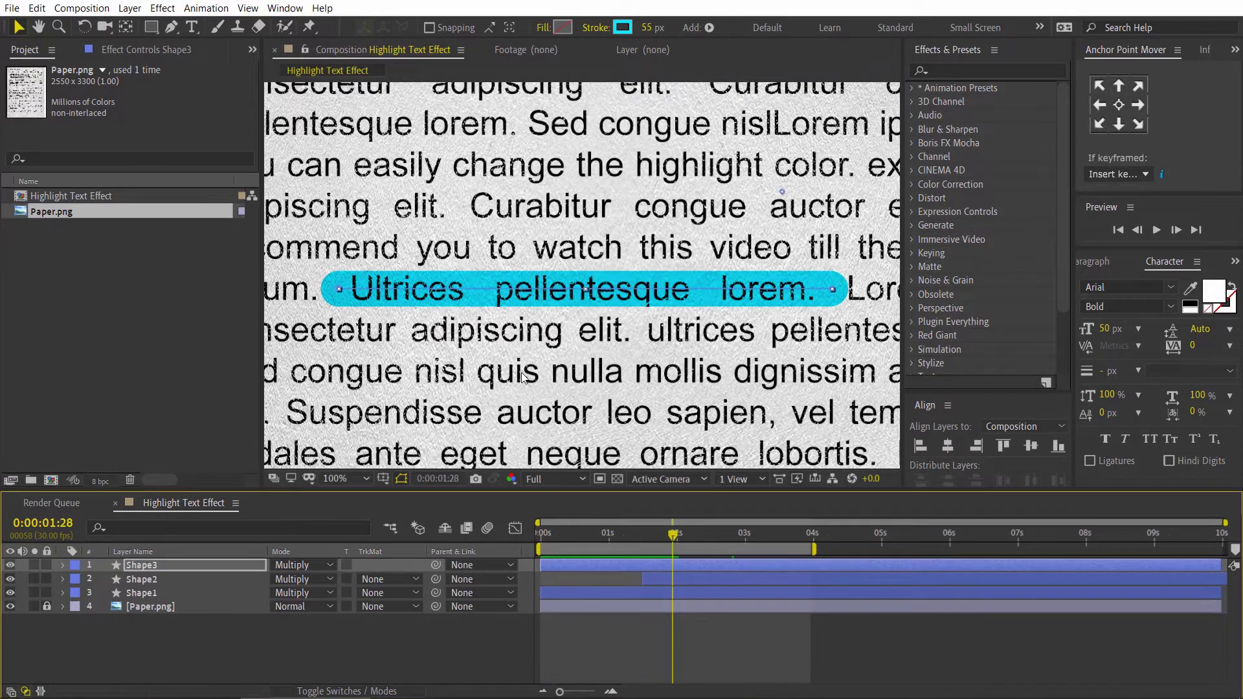
pyautogui.scroll(-2, 522, 377)
pyautogui.moveTo(725, 332); pyautogui.dragTo(609, 350)
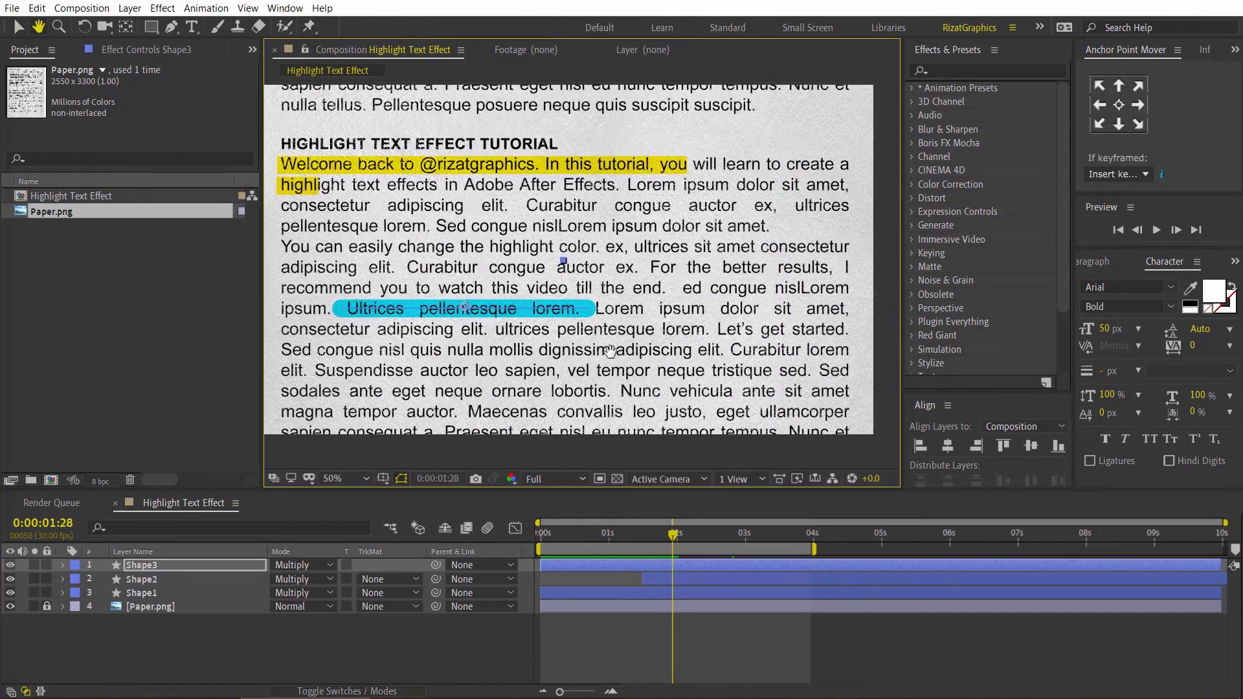
pyautogui.press('v')
pyautogui.click(646, 564)
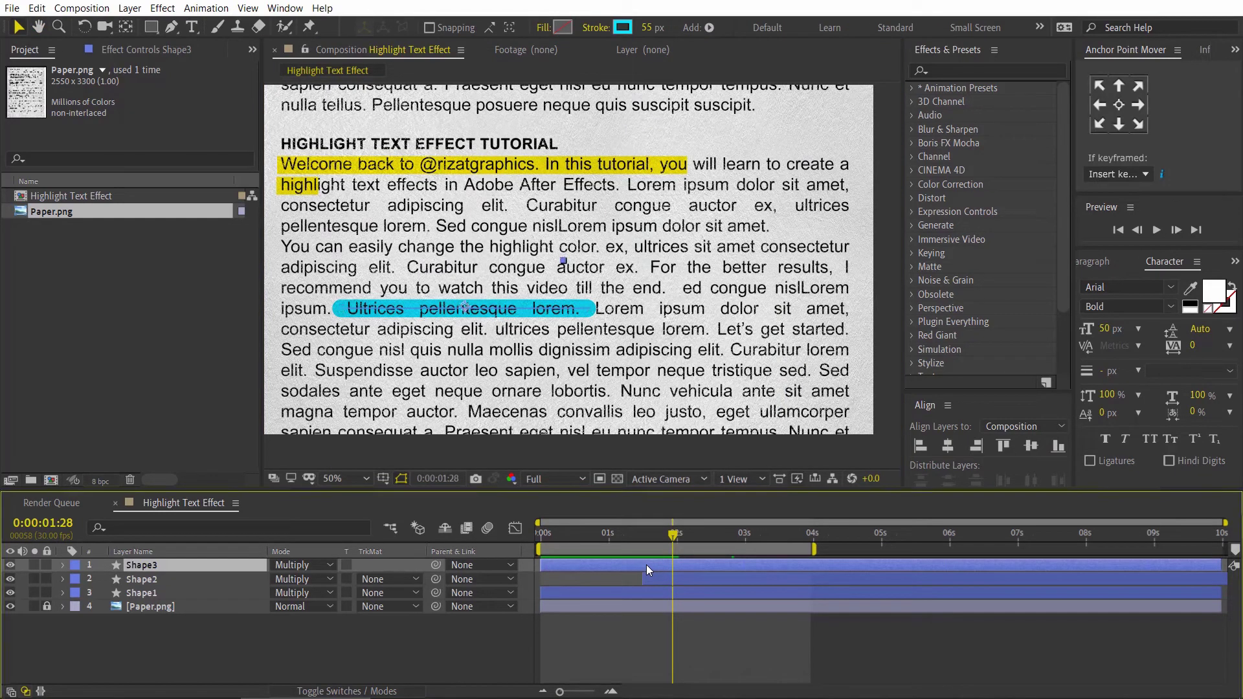
# Extend the cyan highlight's path end through 'dolor sit amet,'.
pyautogui.click(170, 28)
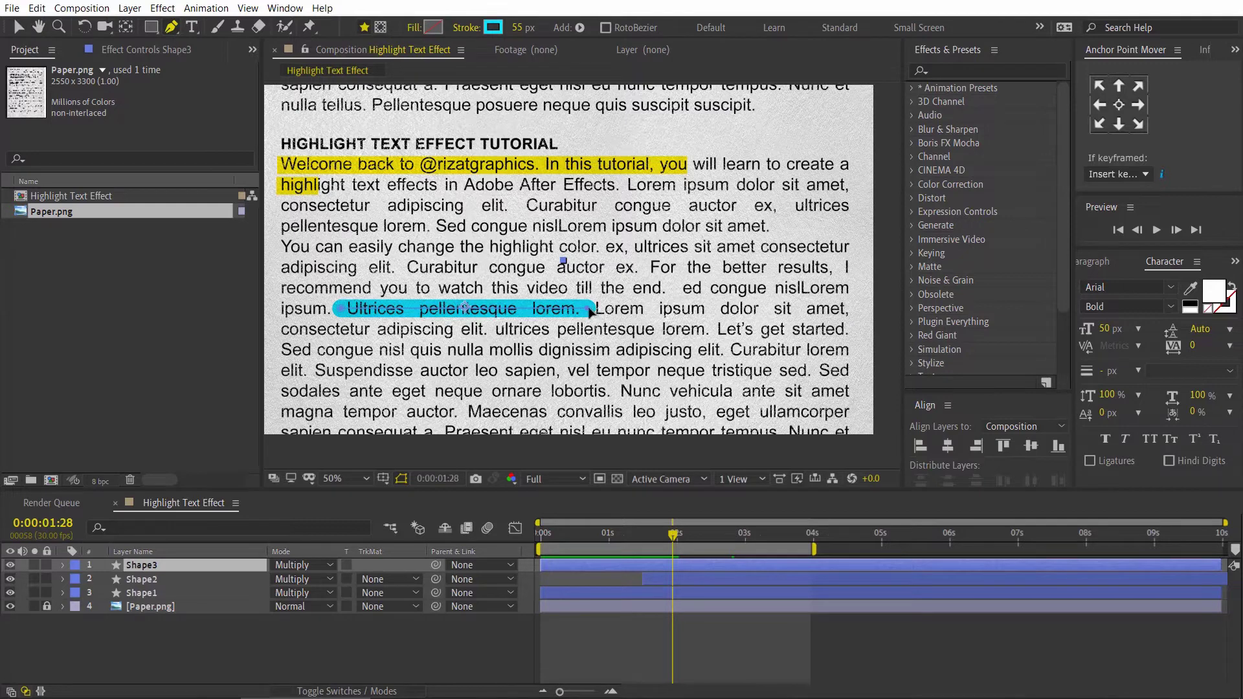
pyautogui.moveTo(589, 311); pyautogui.dragTo(850, 330)
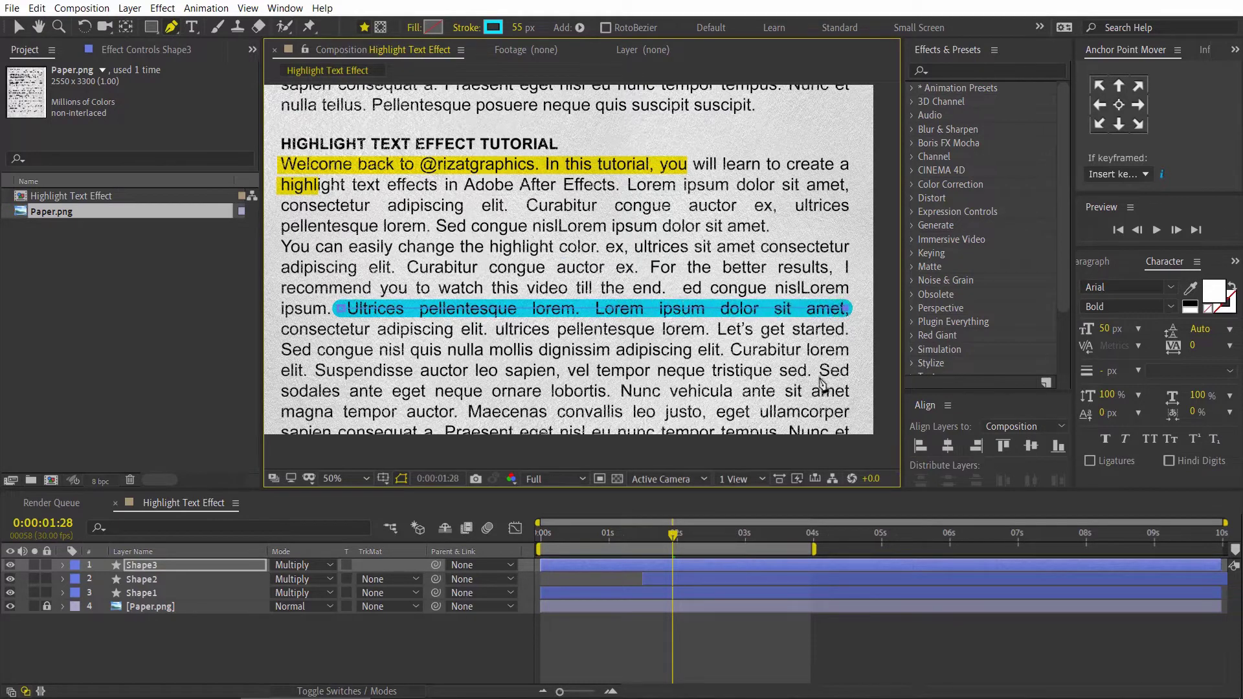
pyautogui.click(701, 560)
# Extend the work area to about 5 s and move Shape3's final End keyframe to about 4 s.
pyautogui.press('u')
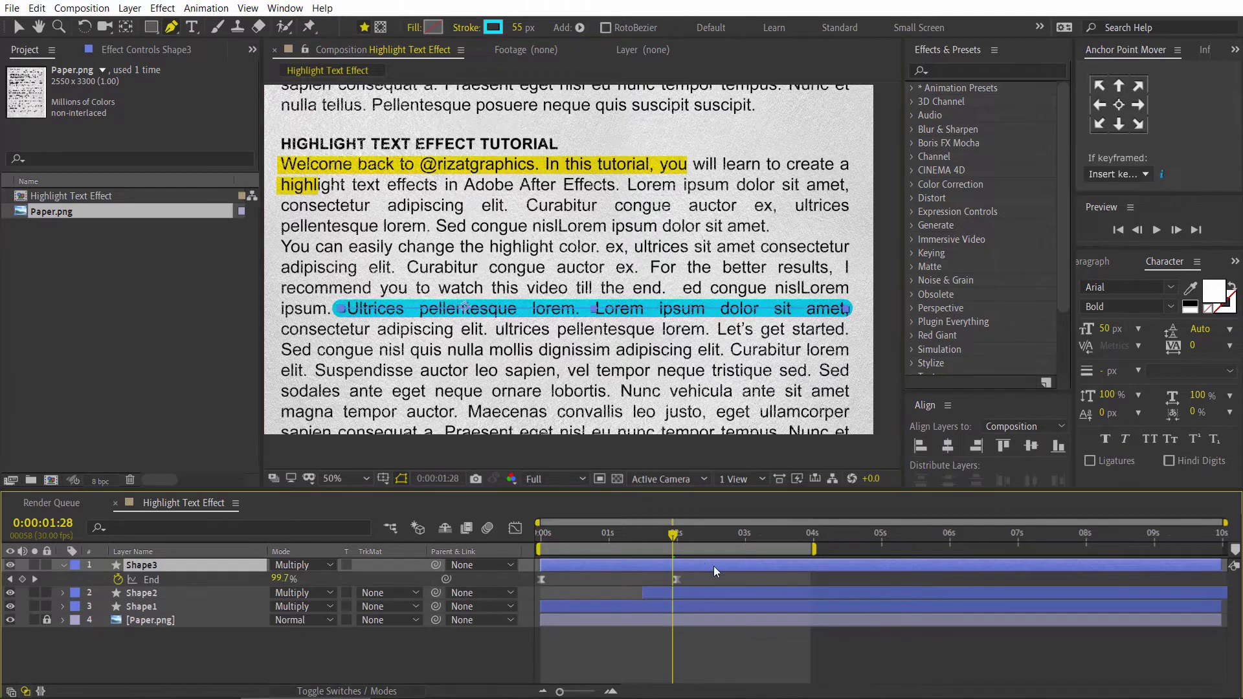
pyautogui.moveTo(813, 549); pyautogui.dragTo(901, 549)
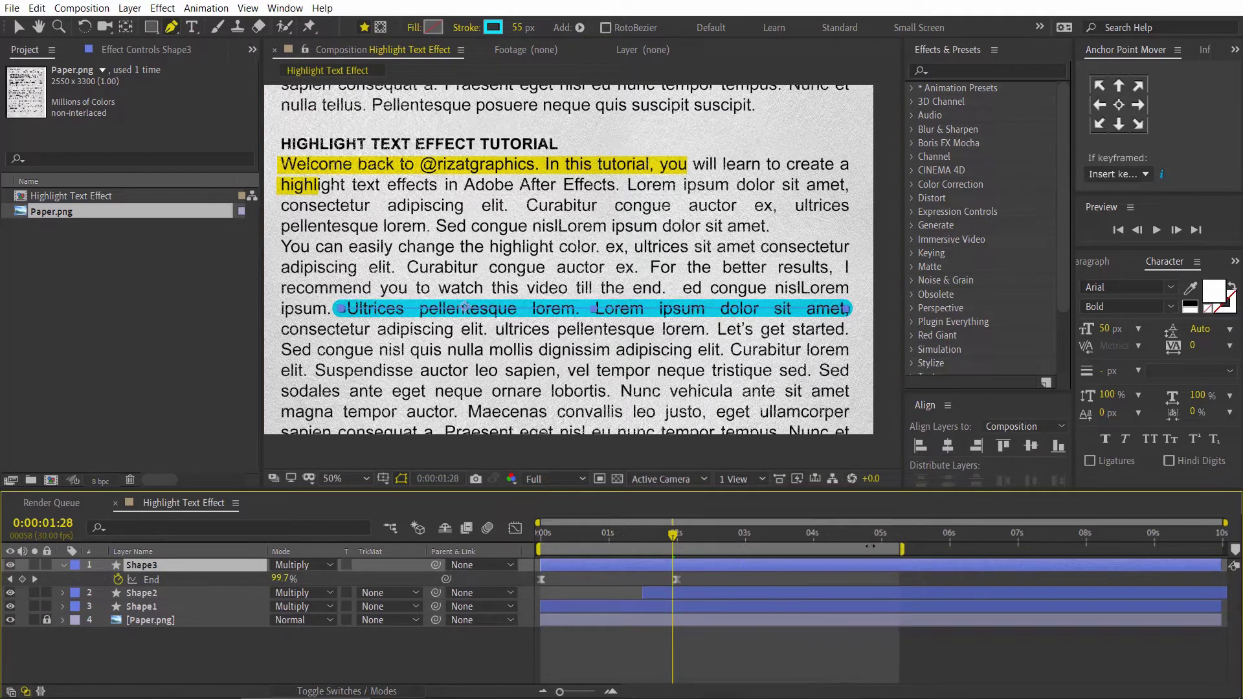
pyautogui.click(814, 534)
pyautogui.moveTo(675, 580); pyautogui.dragTo(798, 581)
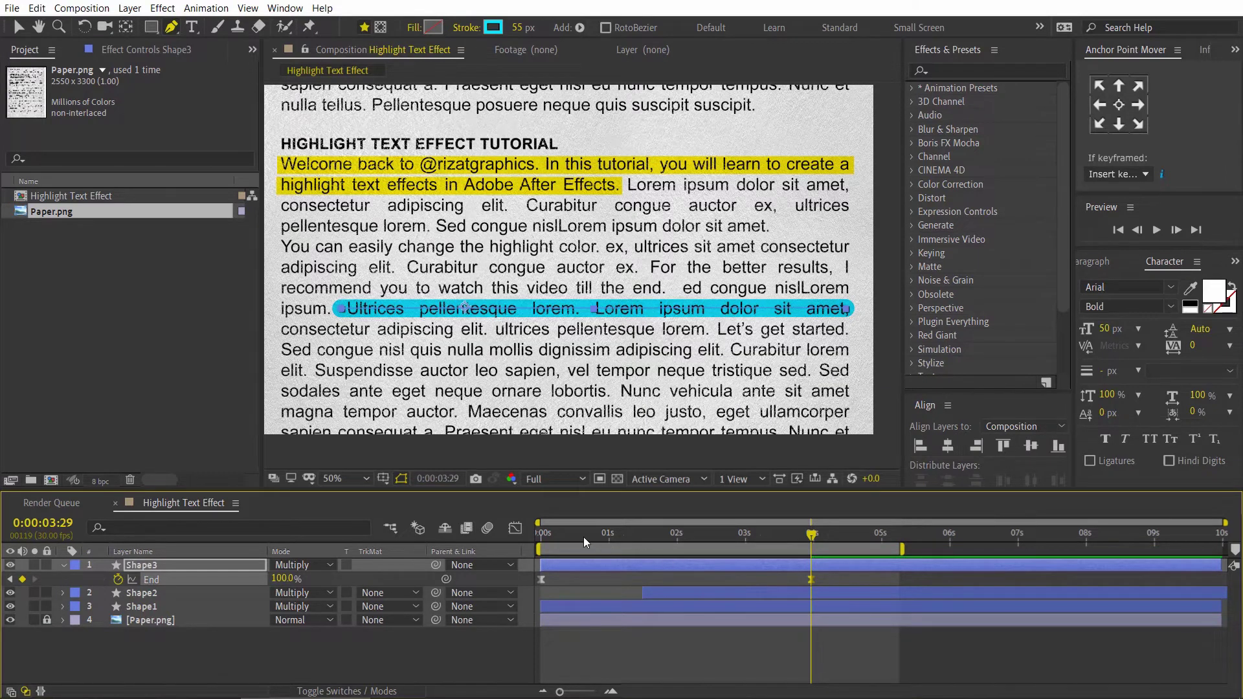
pyautogui.moveTo(583, 538); pyautogui.dragTo(517, 530)
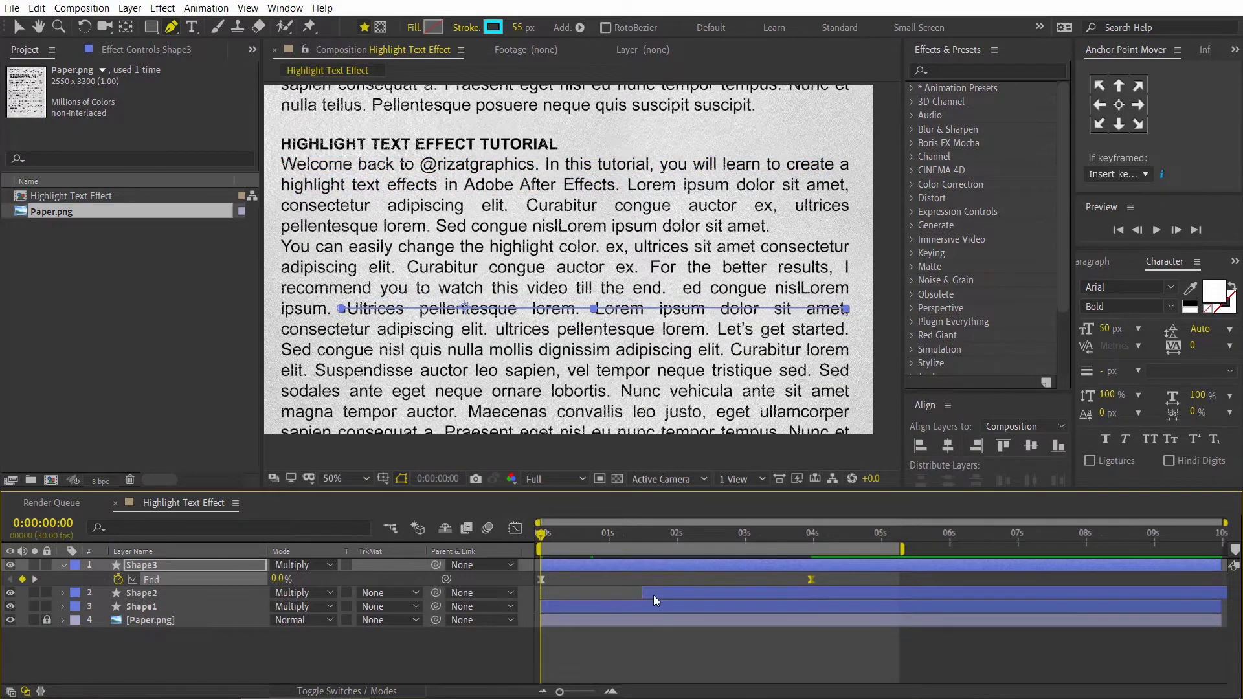
# Preview the yellow and cyan highlights twice from 0:00, then collapse Shape3's End property.
pyautogui.press('space')
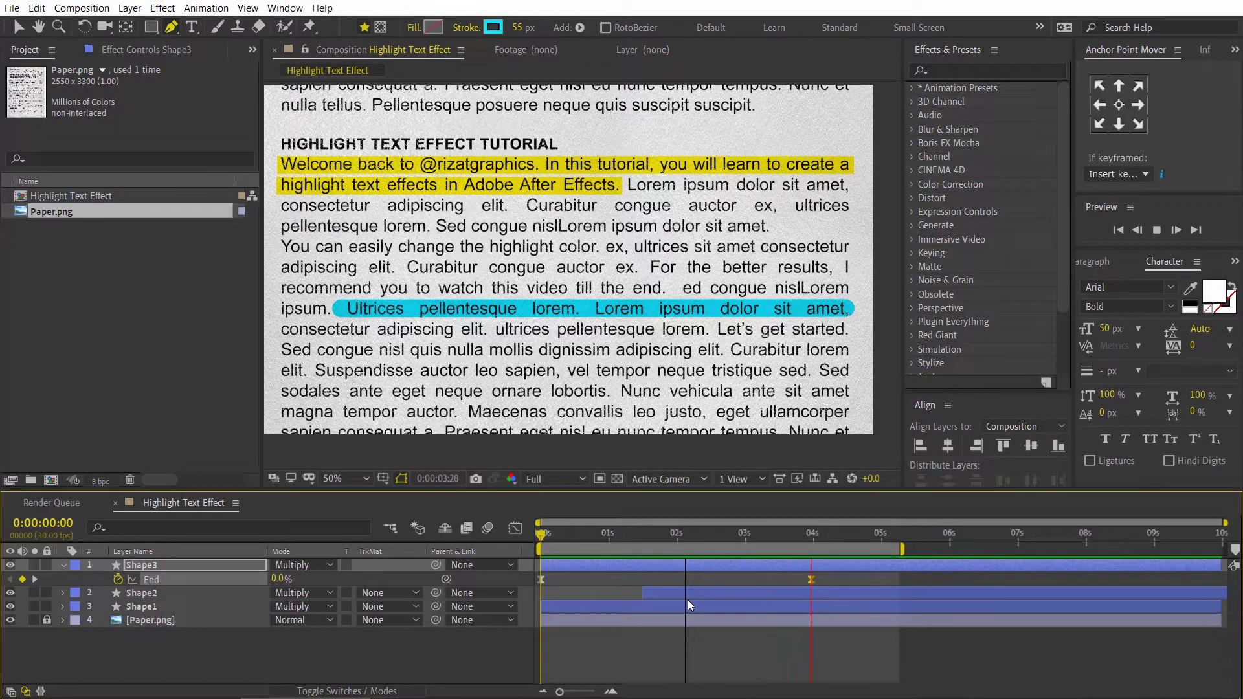
pyautogui.press('space')
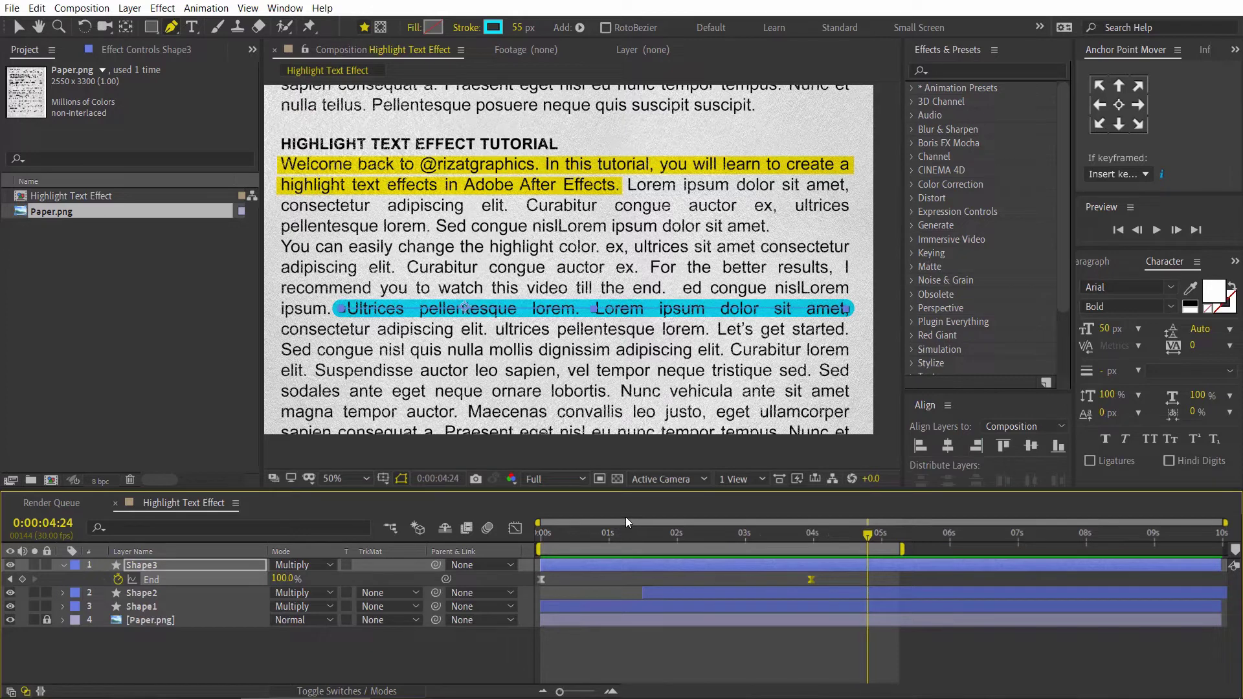
pyautogui.moveTo(570, 537); pyautogui.dragTo(529, 535)
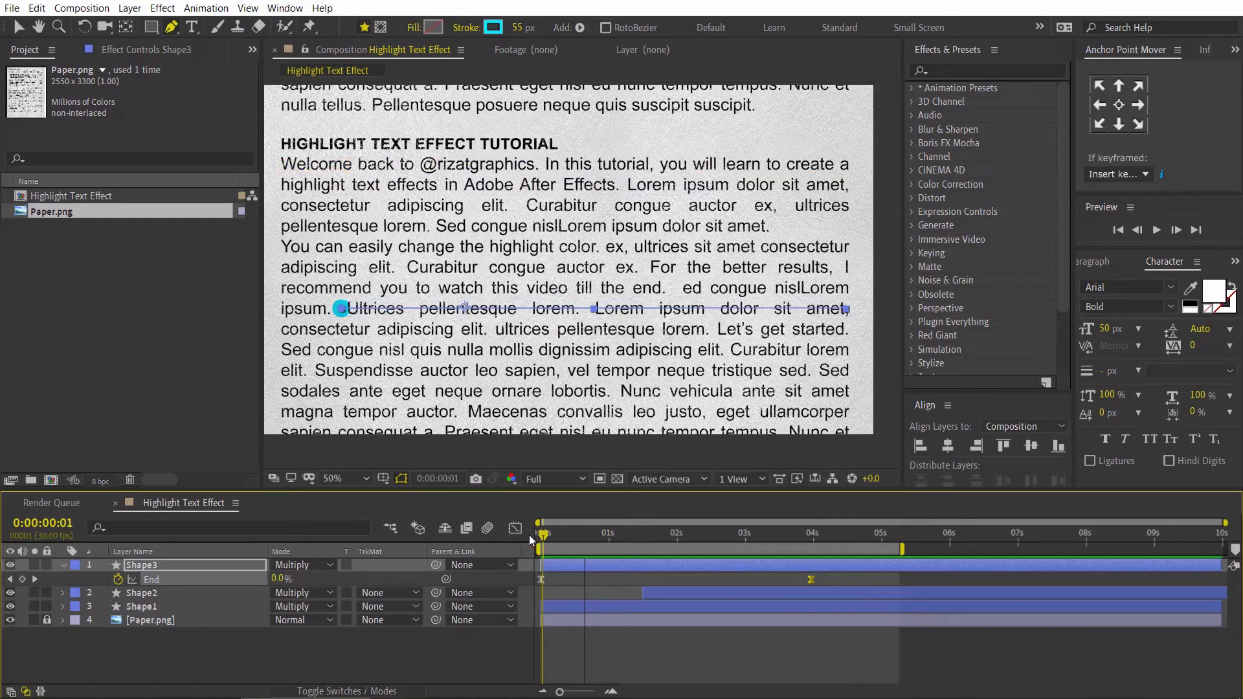
pyautogui.click(411, 650)
pyautogui.press('space')
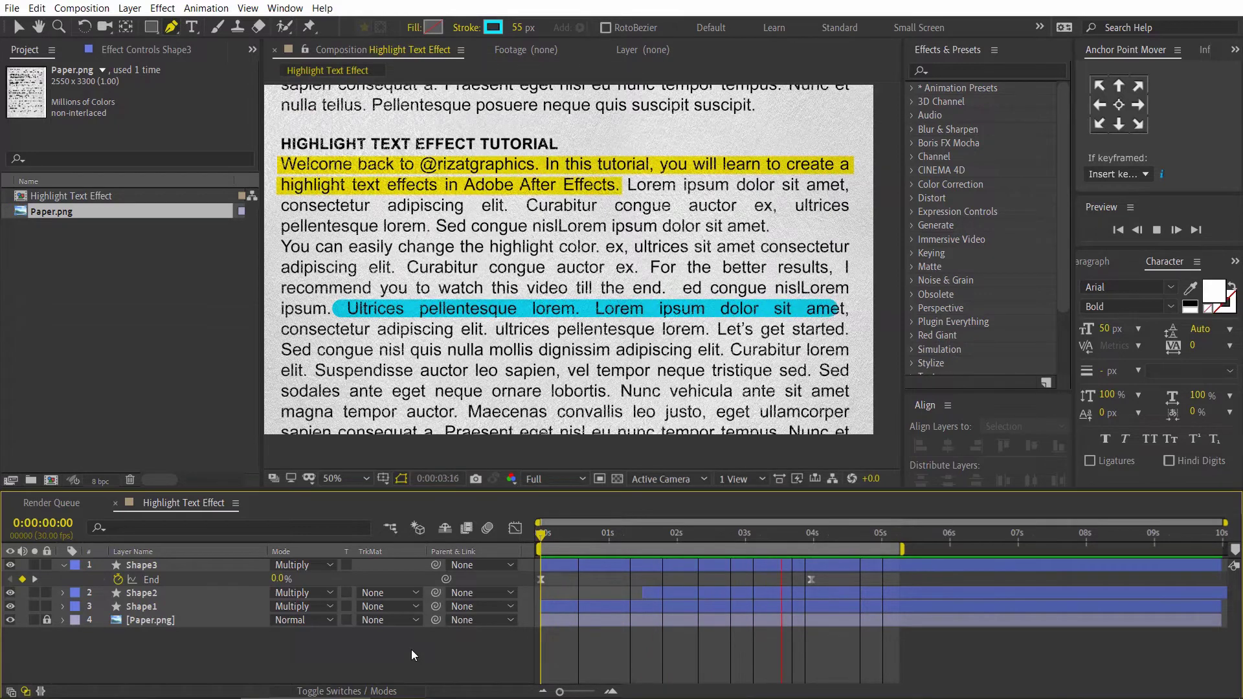
pyautogui.press('space')
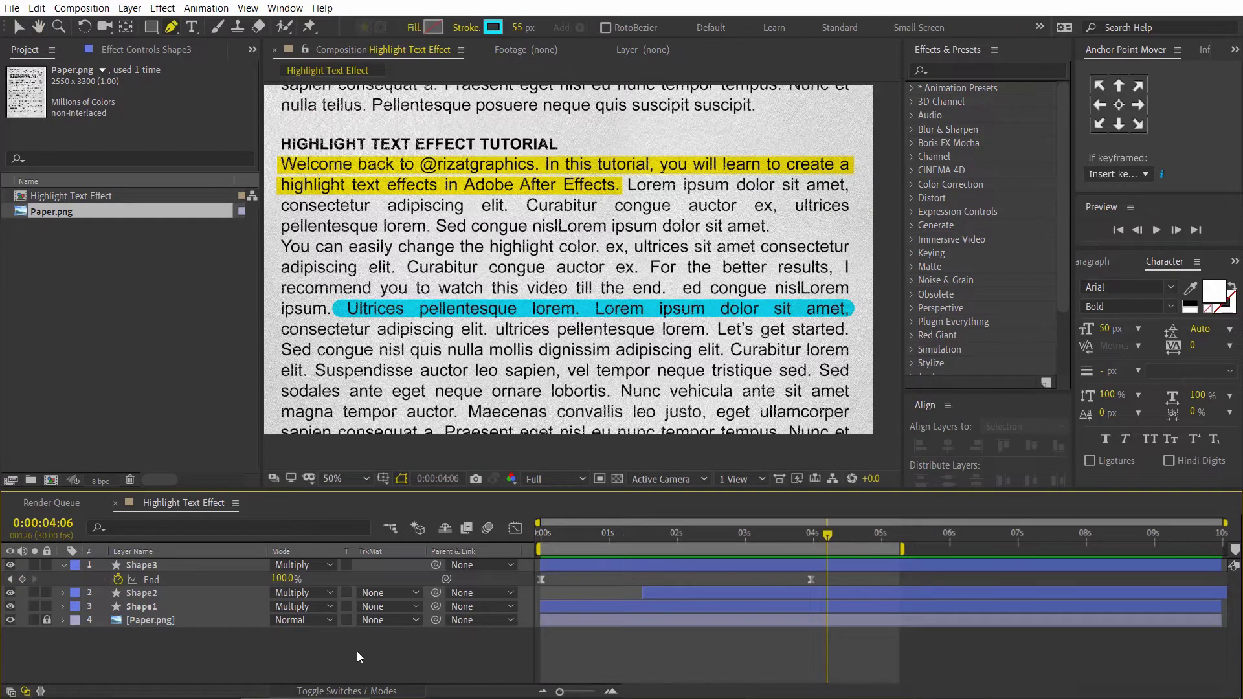
pyautogui.click(63, 565)
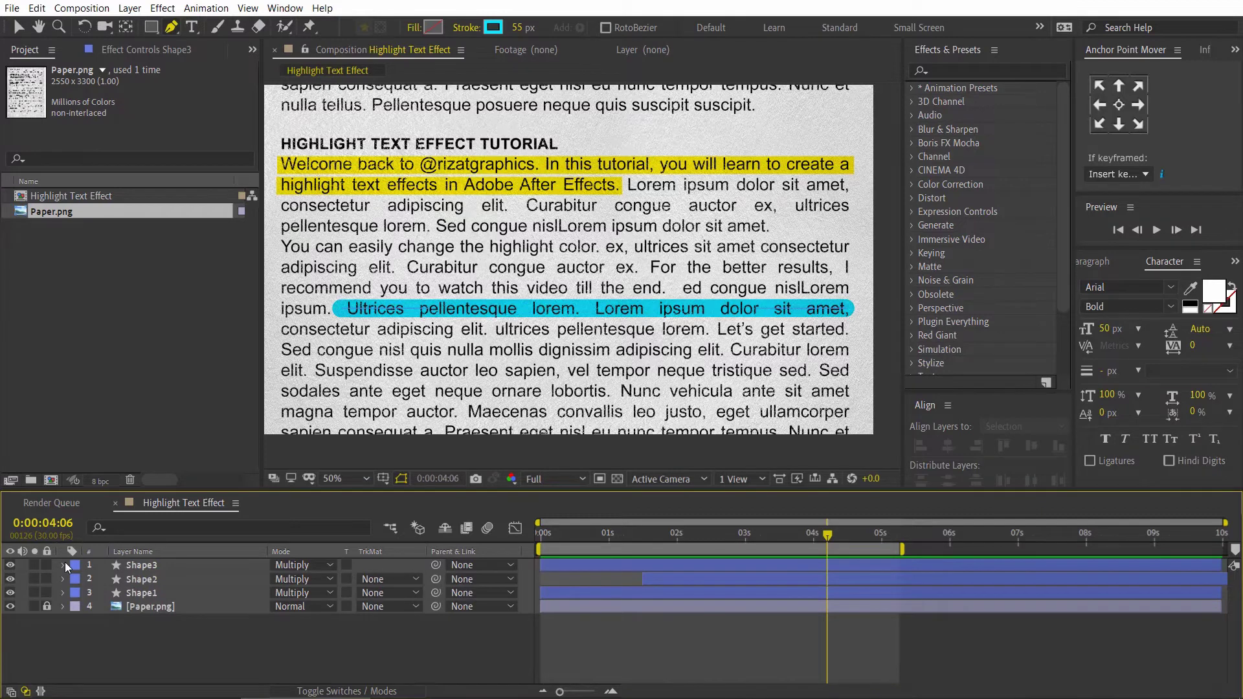
pyautogui.click(64, 564)
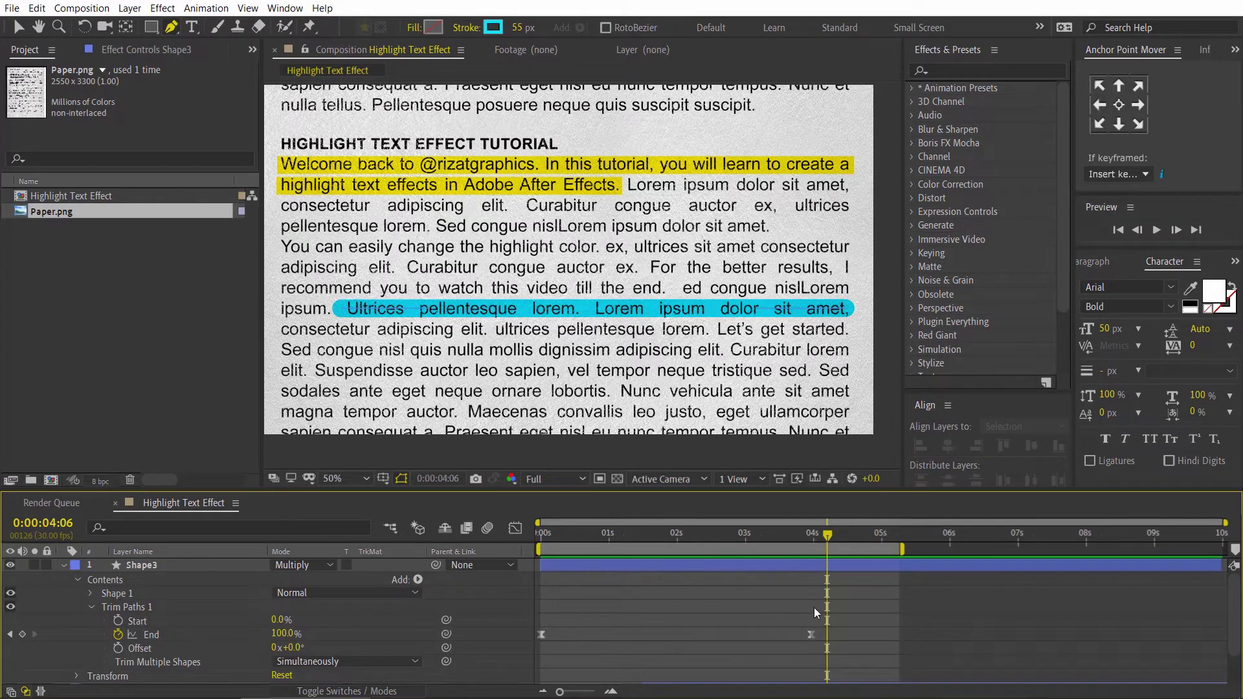
pyautogui.moveTo(822, 607); pyautogui.dragTo(533, 656)
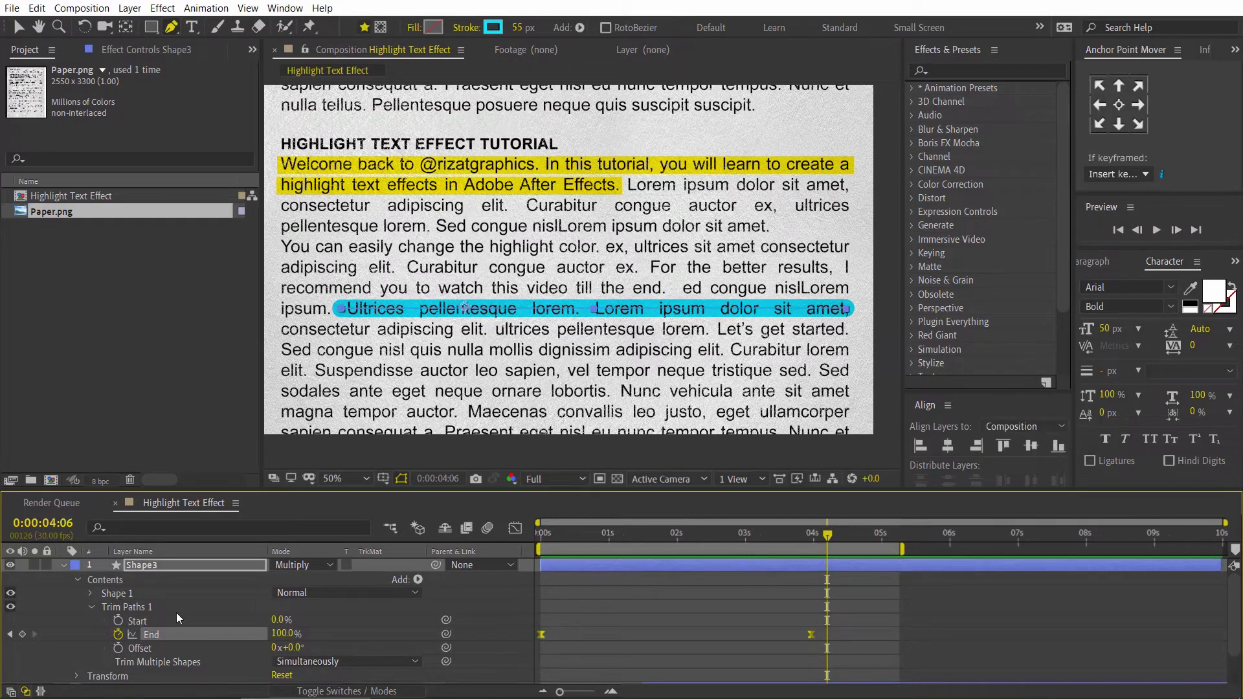
pyautogui.click(64, 564)
pyautogui.click(128, 644)
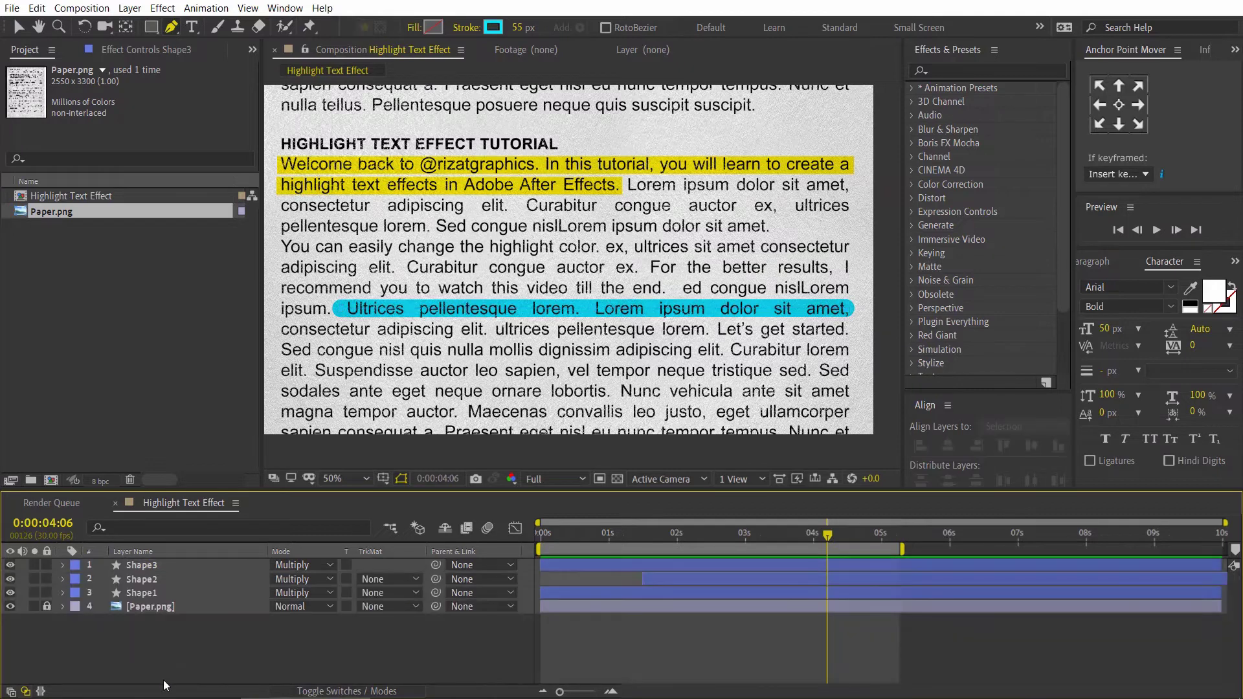
# Set the stroke to green 48FF00 and draw a pen stroke across 'Curabitur congue auctor ex.'.
pyautogui.click(487, 29)
pyautogui.click(793, 309)
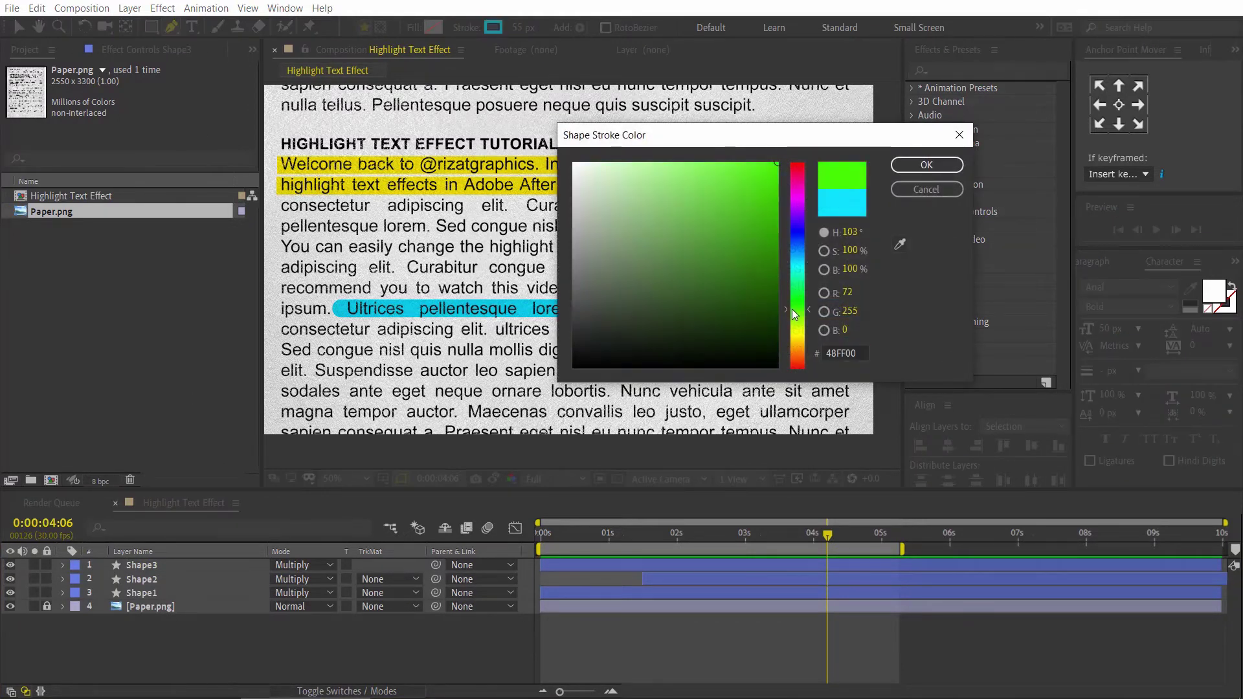
pyautogui.click(926, 164)
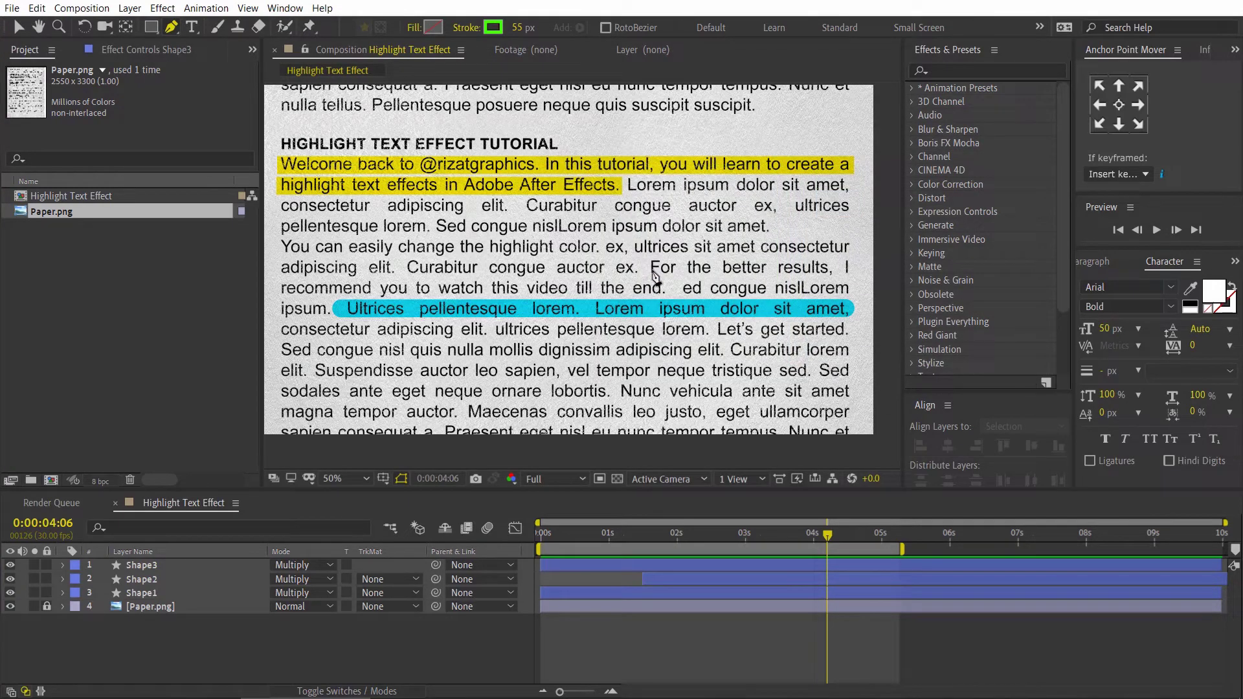
pyautogui.click(402, 267)
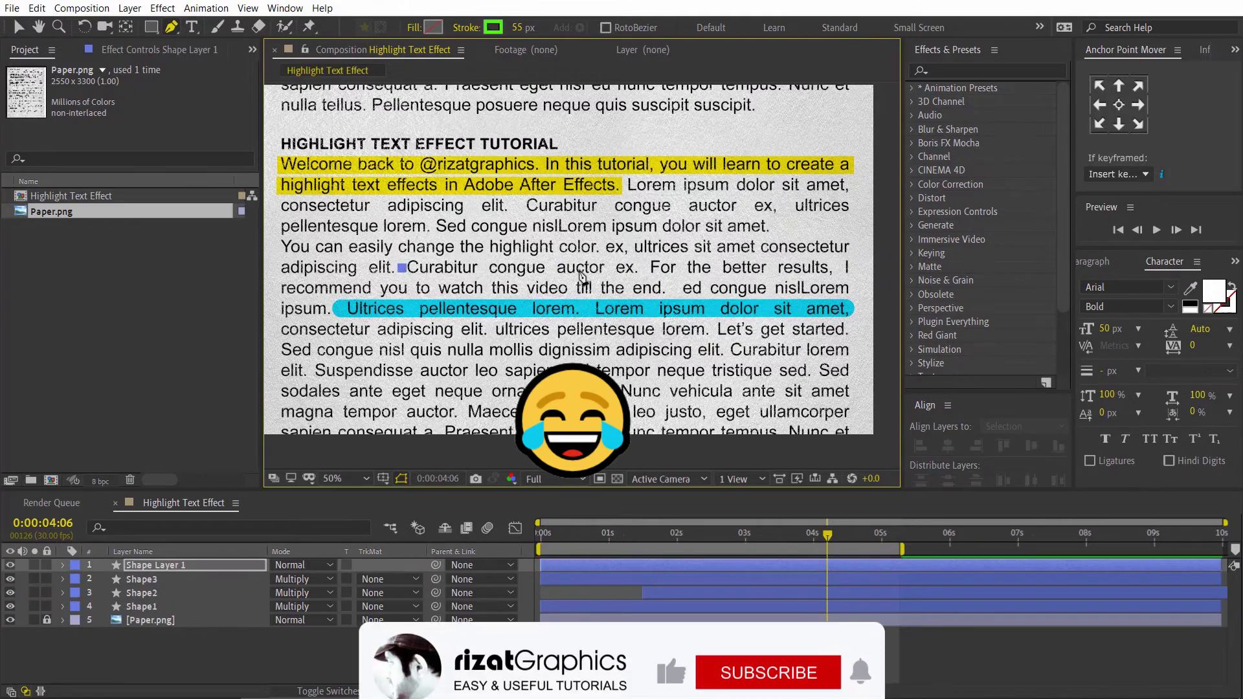
pyautogui.click(645, 268)
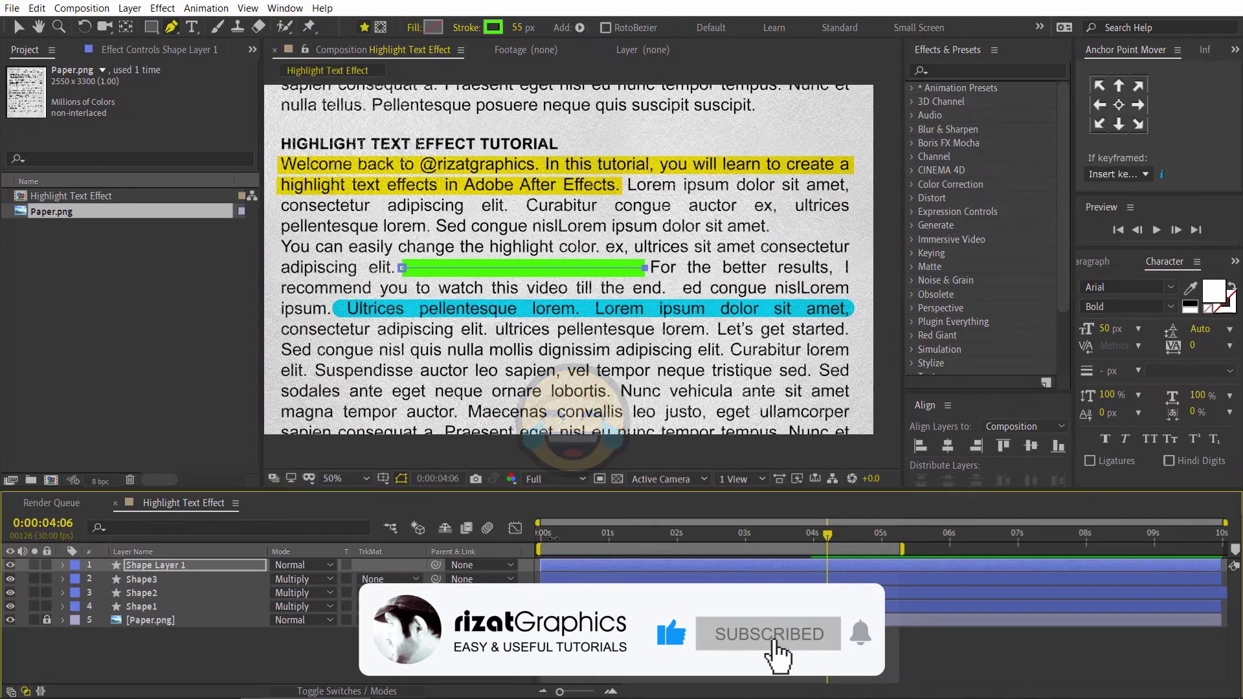
pyautogui.press('Home')
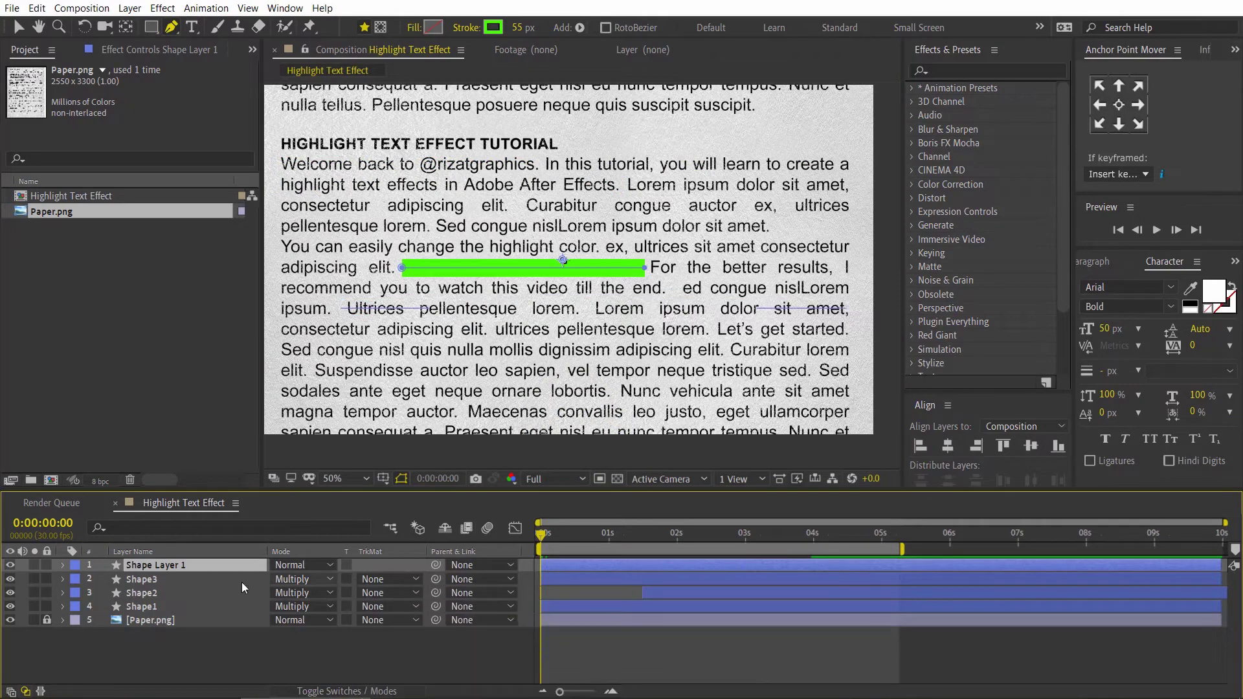
# Add Trim Paths to Shape Layer 1 and move its 100% End keyframe to 0:00:02:15.
pyautogui.click(63, 565)
pyautogui.click(417, 579)
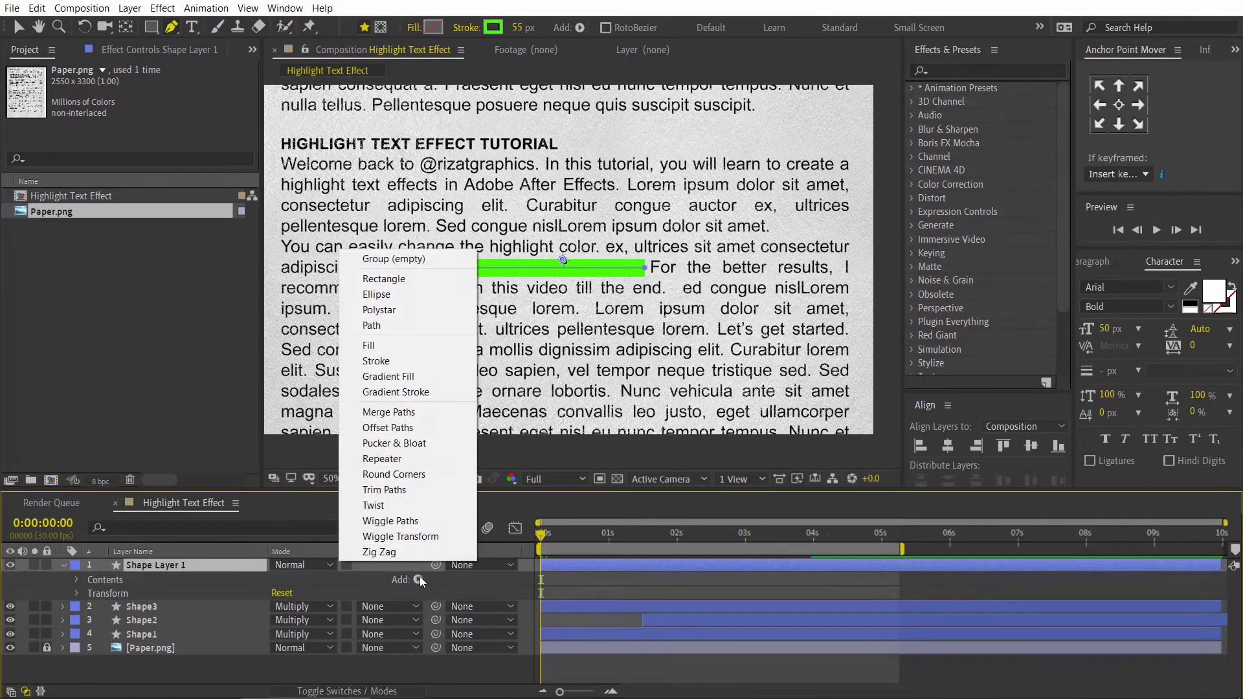
pyautogui.click(425, 489)
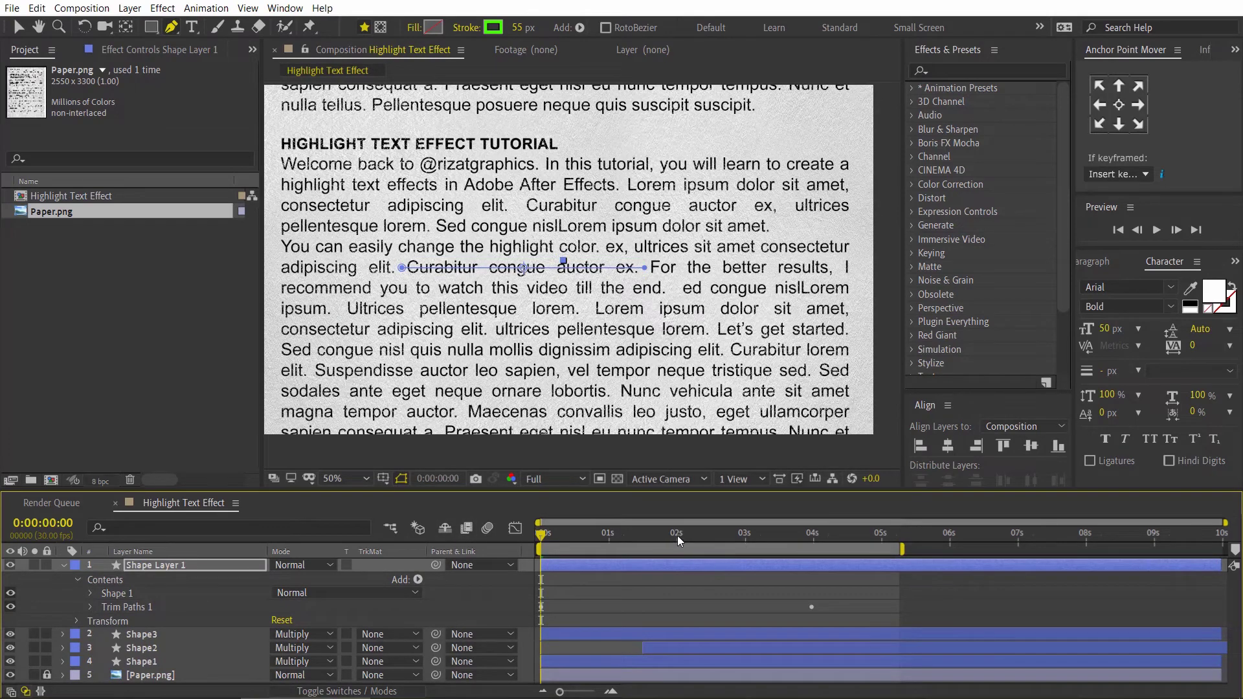
pyautogui.click(709, 534)
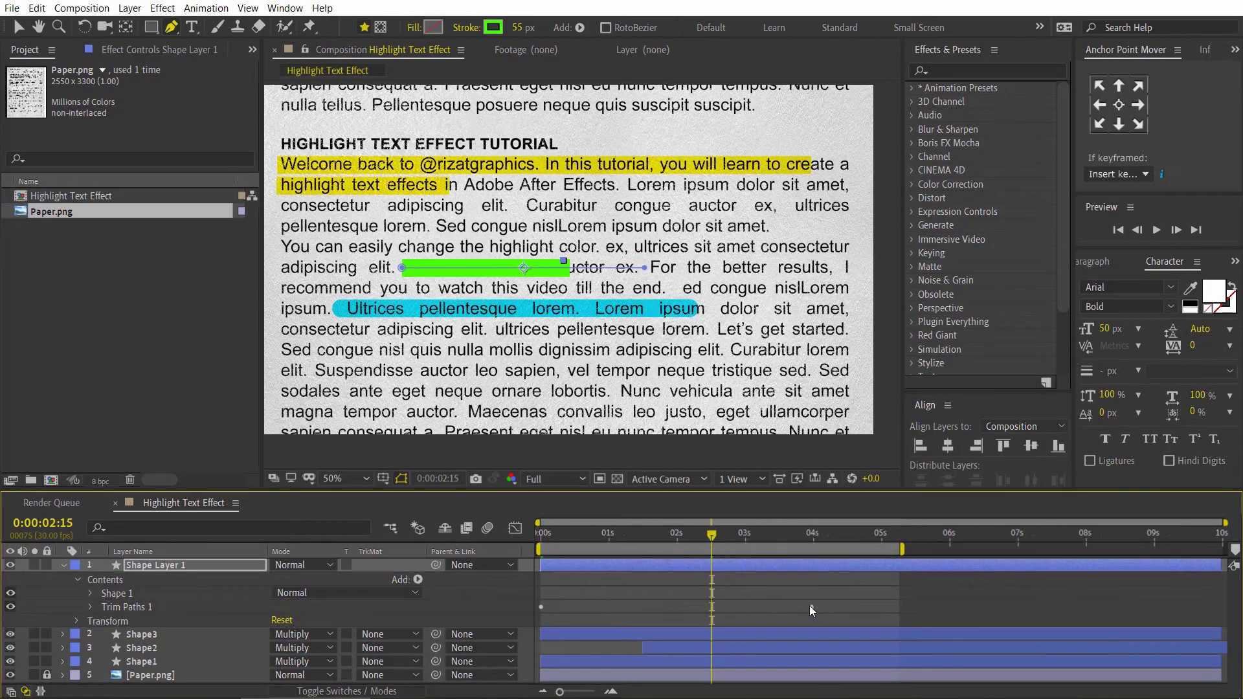
pyautogui.click(809, 604)
pyautogui.click(798, 568)
pyautogui.press('u')
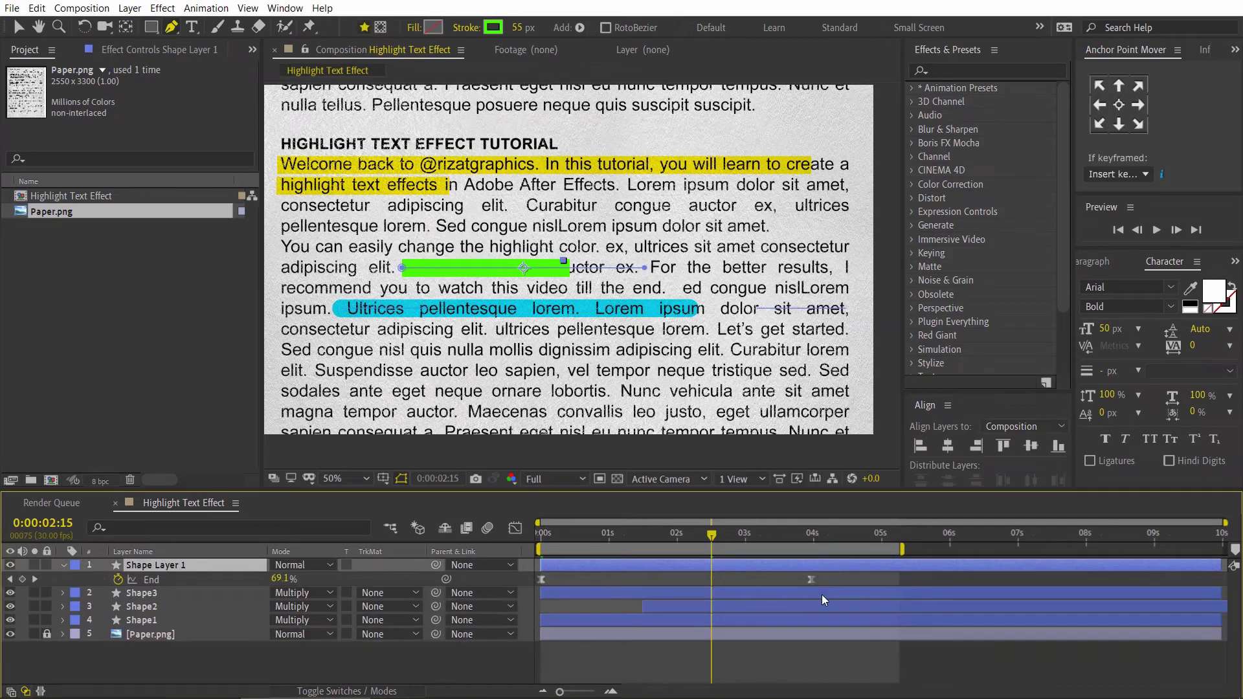
pyautogui.moveTo(809, 579); pyautogui.dragTo(722, 572)
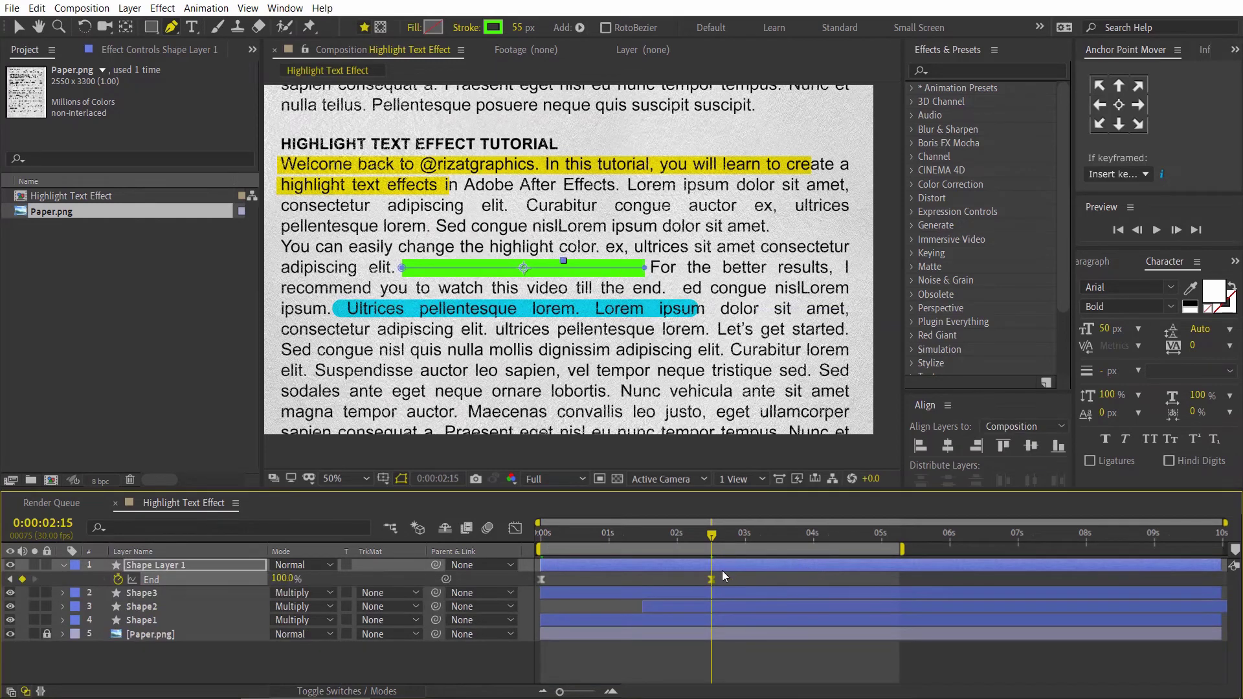
# Set Shape Layer 1 to Multiply, start it around 0.6 s, and preview.
pyautogui.click(299, 565)
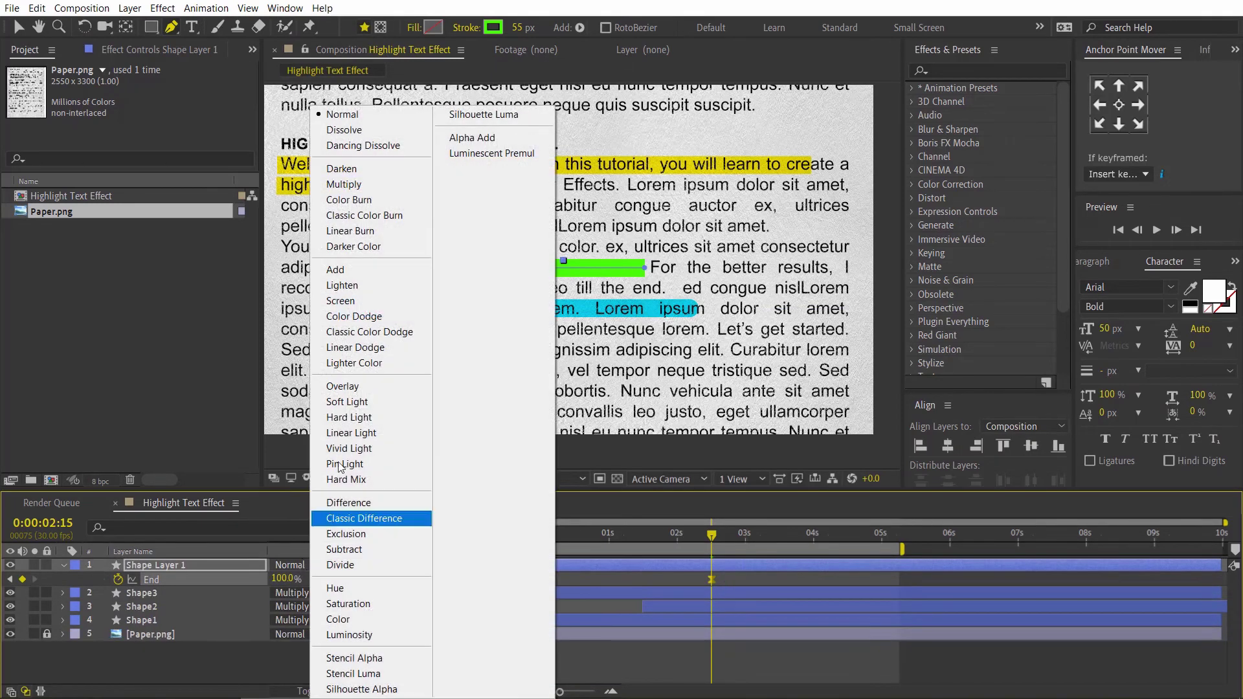
pyautogui.click(359, 185)
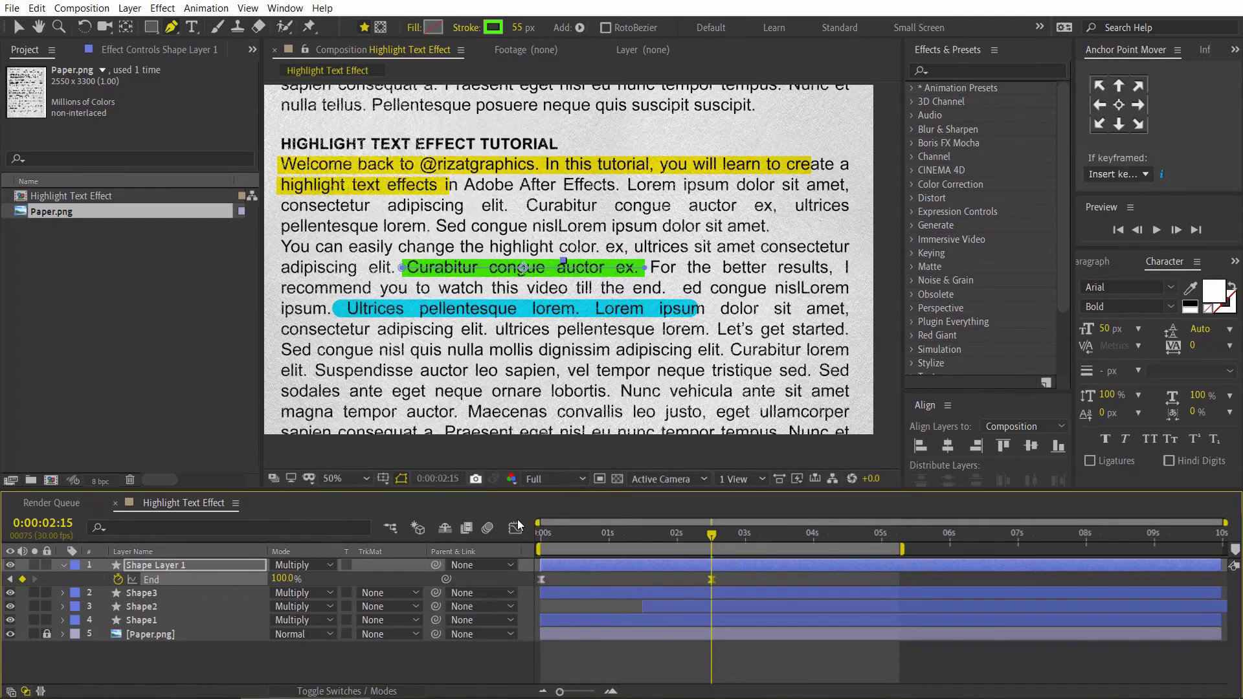
pyautogui.click(427, 666)
pyautogui.moveTo(557, 532); pyautogui.dragTo(615, 561)
pyautogui.click(455, 663)
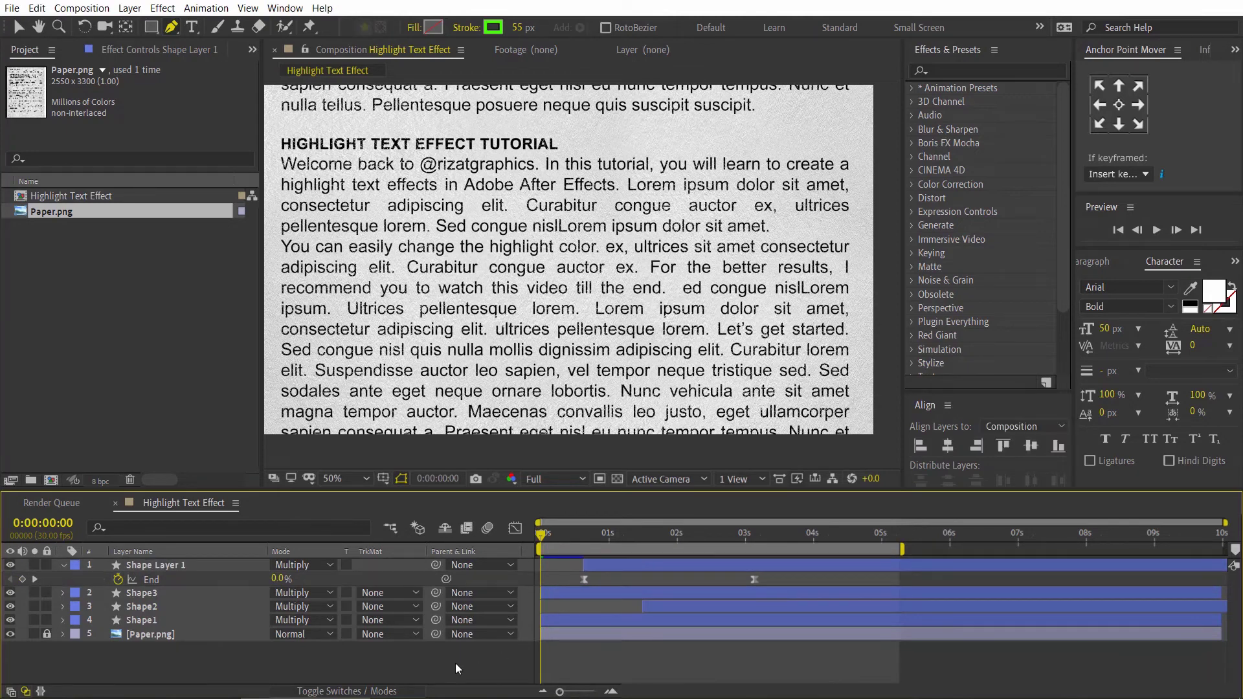
pyautogui.press('space')
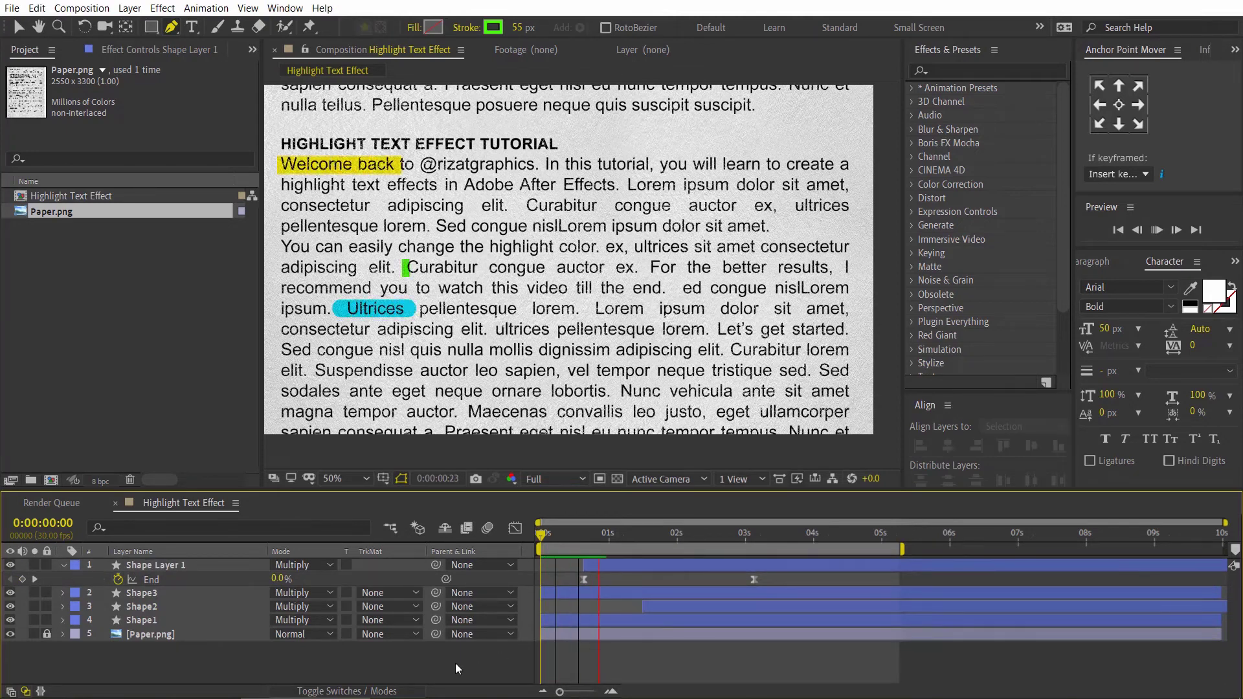